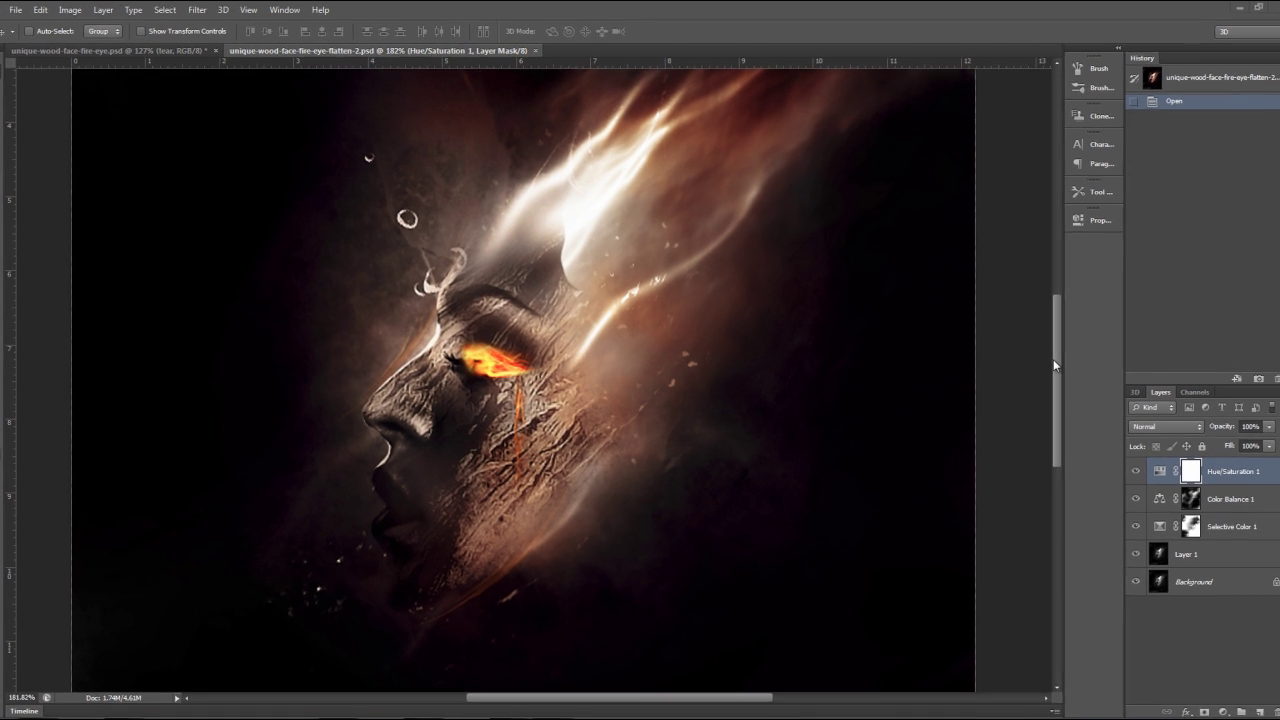
# Examine the finished fire-eye face composite in unique-wood-face-fire-eye-flatten-2.psd, from the flames down to the chin
pyautogui.moveTo(1058, 325); pyautogui.dragTo(1057, 290)
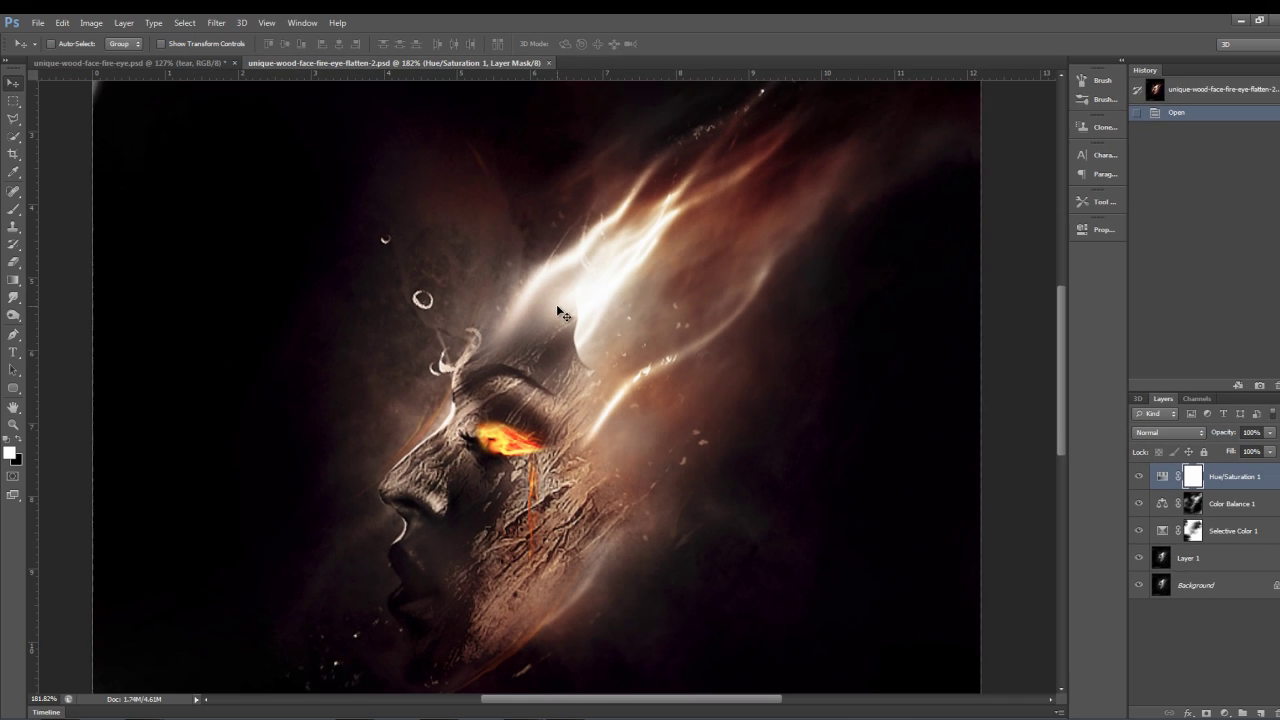
pyautogui.scroll(-3, 558, 306)
pyautogui.scroll(3, 560, 305)
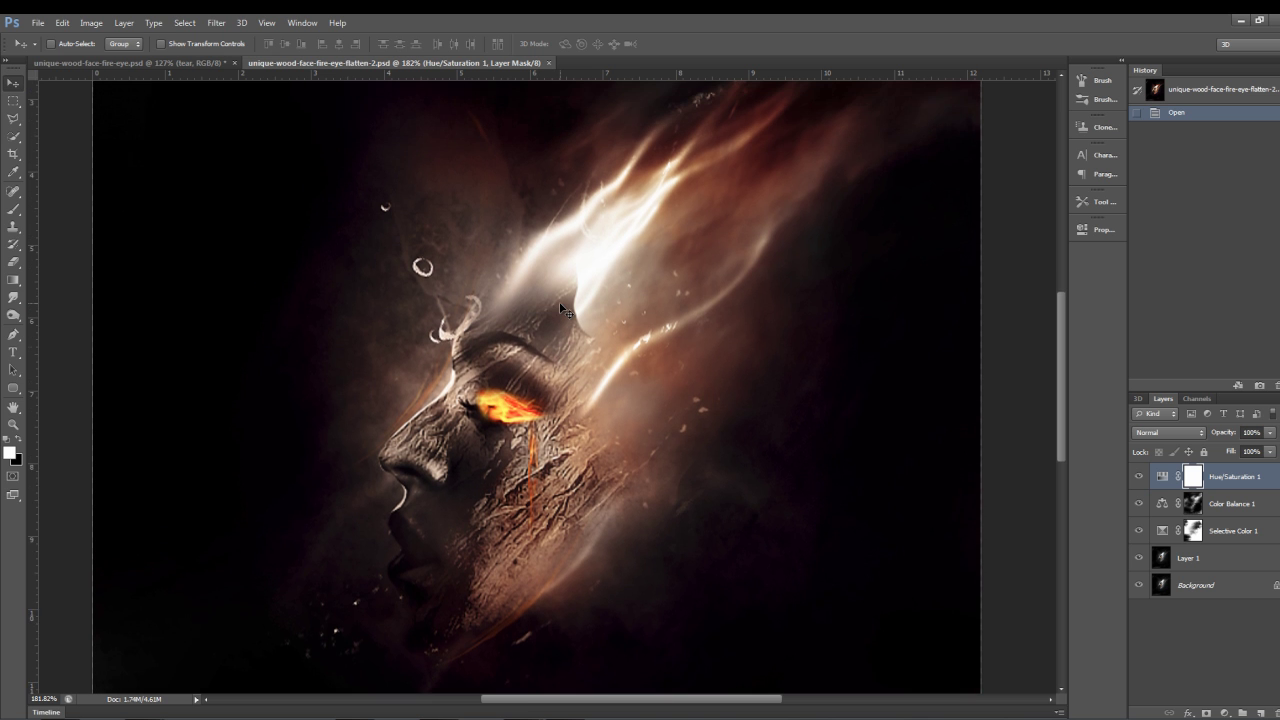
pyautogui.scroll(-2, 560, 306)
pyautogui.scroll(3, 560, 308)
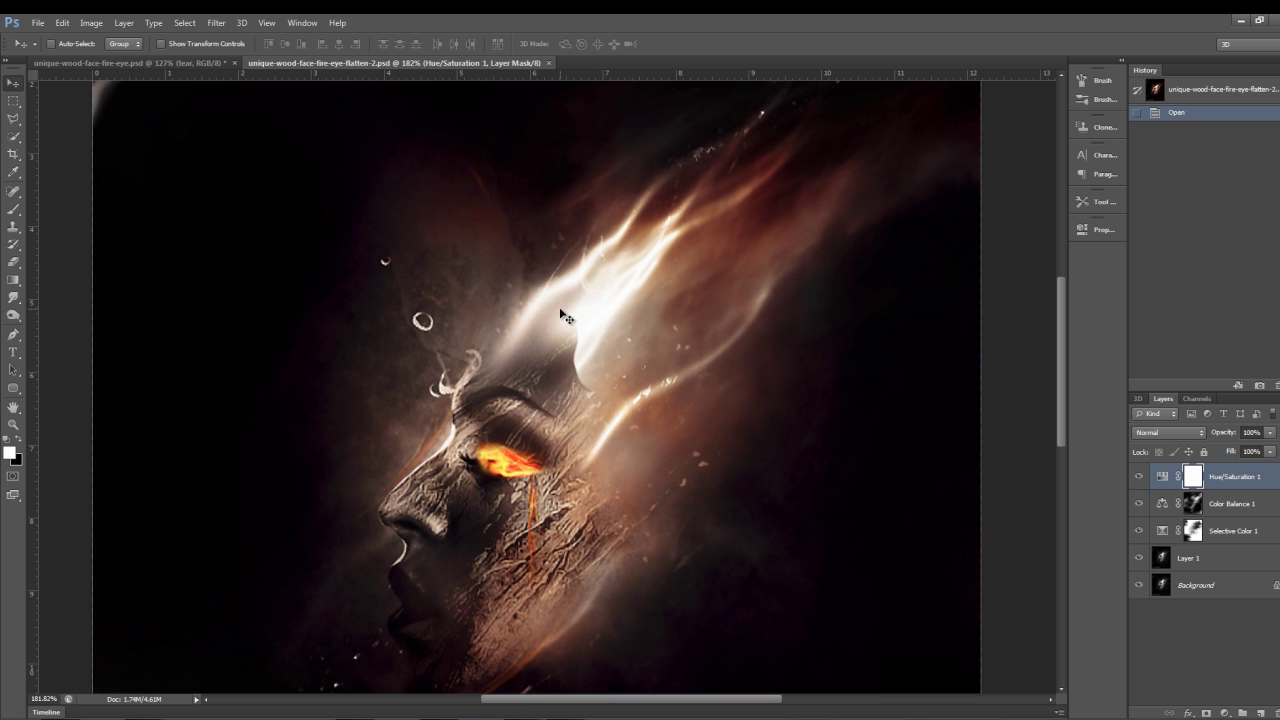
pyautogui.scroll(-1, 556, 336)
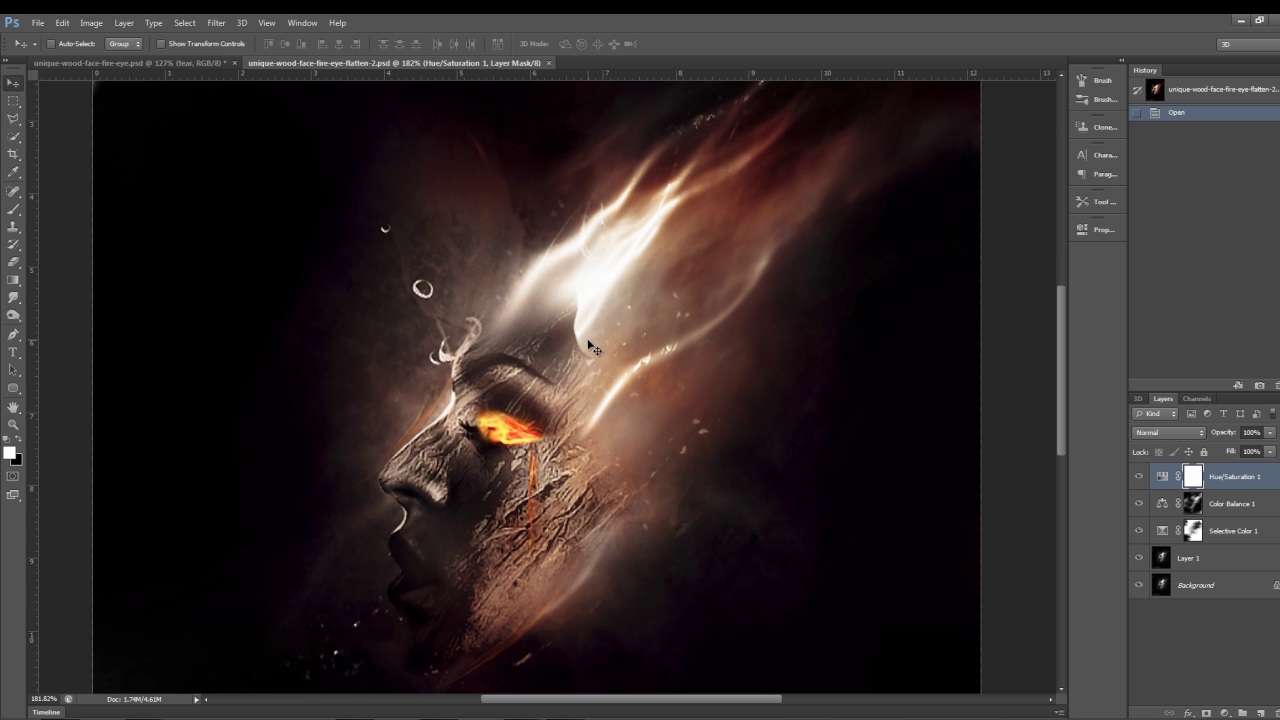
pyautogui.scroll(-2, 562, 345)
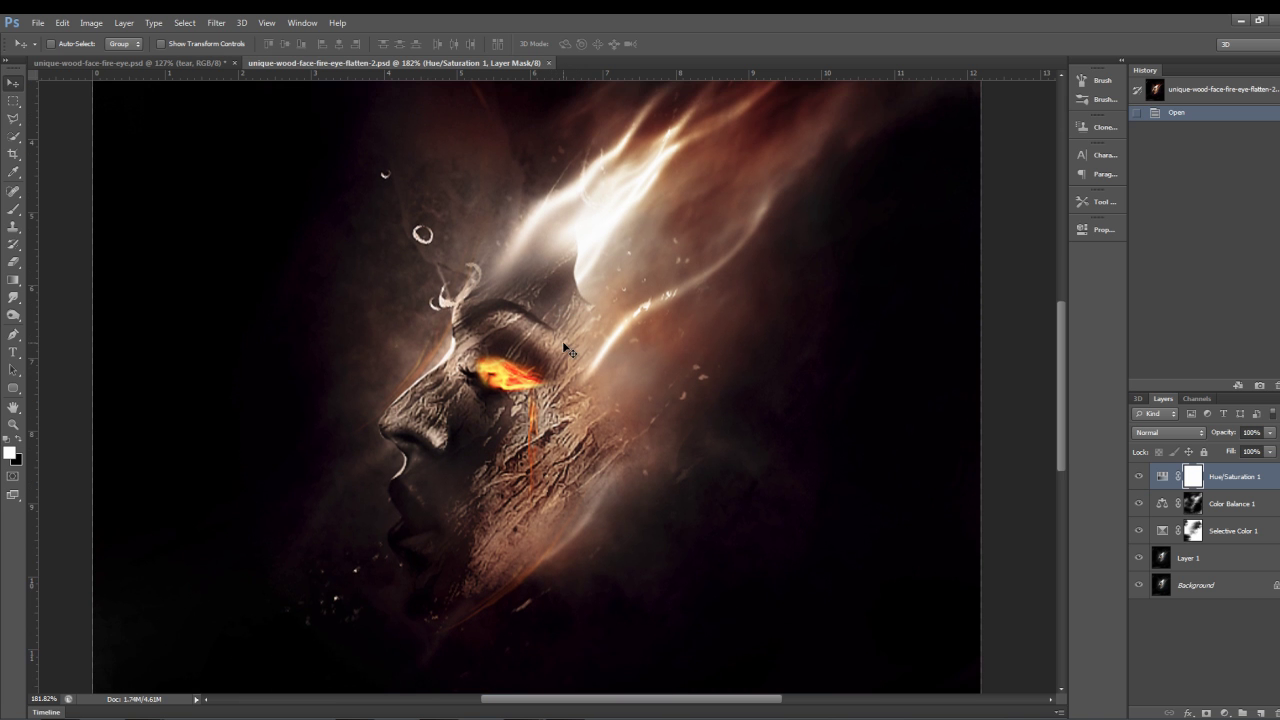
pyautogui.scroll(3, 565, 348)
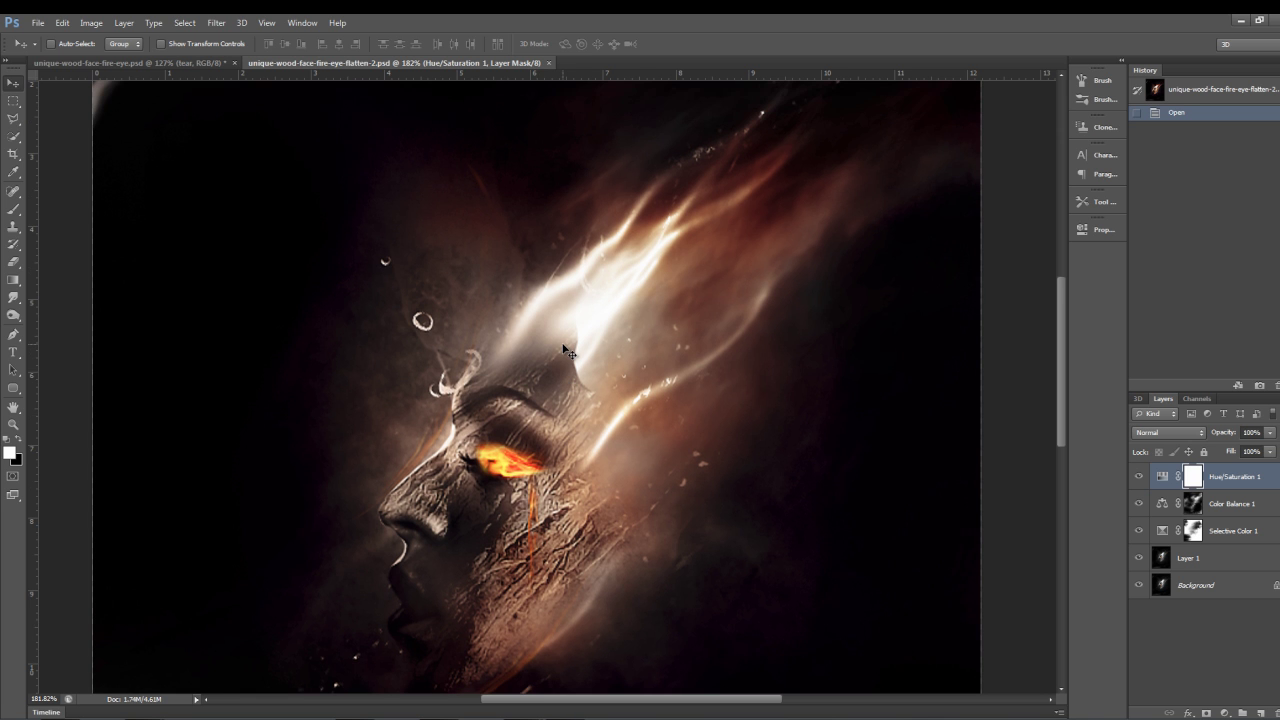
pyautogui.scroll(-2, 565, 352)
pyautogui.scroll(1, 563, 356)
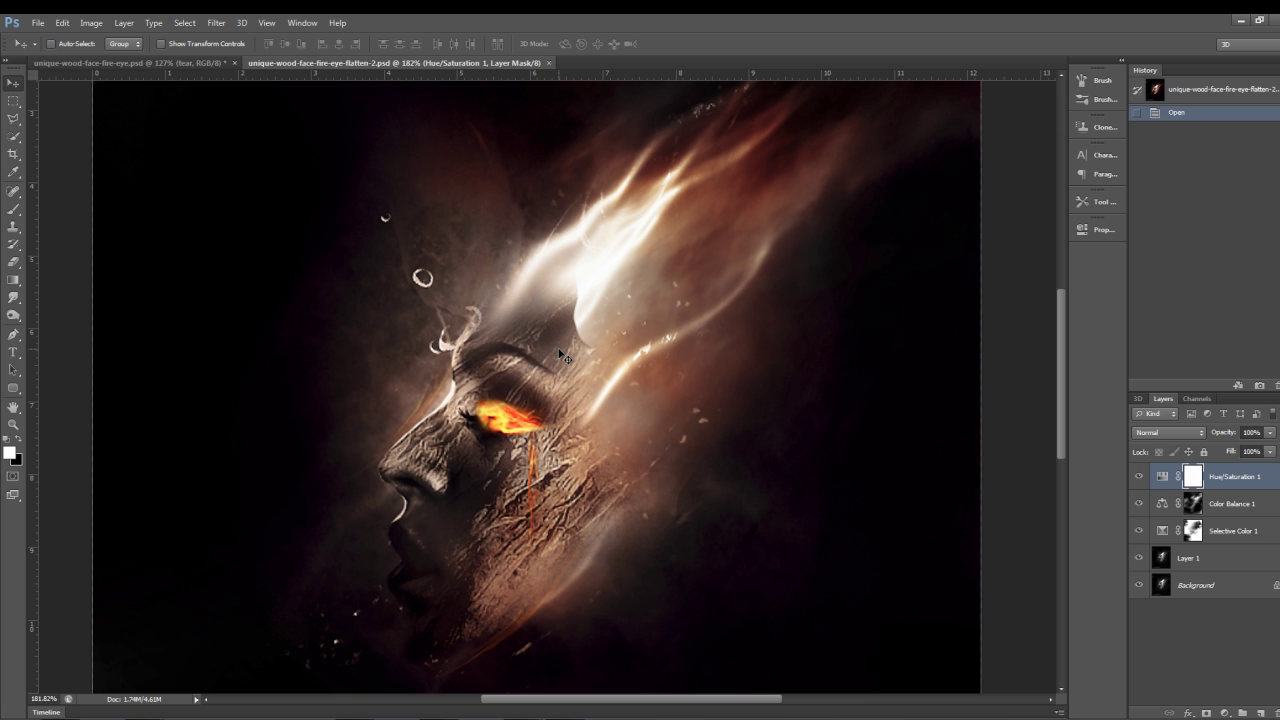
pyautogui.scroll(-2, 563, 356)
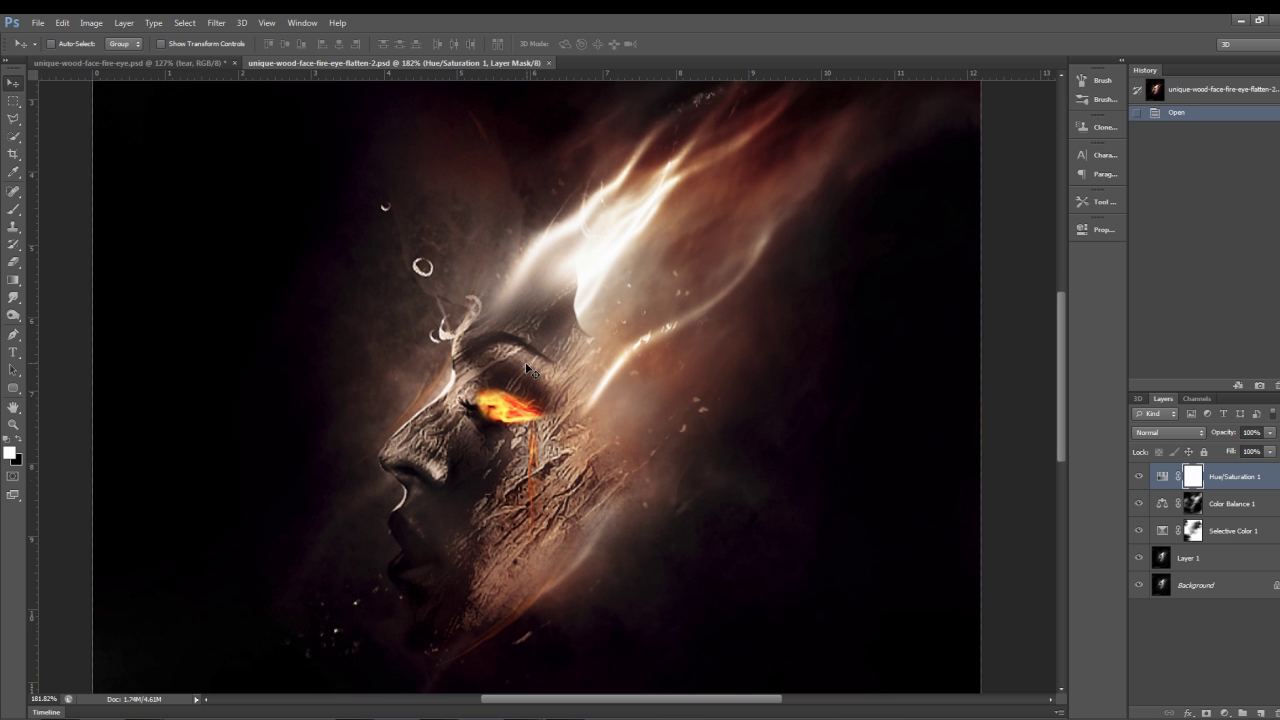
# Switch to unique-wood-face-fire-eye.psd and examine the model's face up close, before the adjustment layers are applied
pyautogui.click(164, 60)
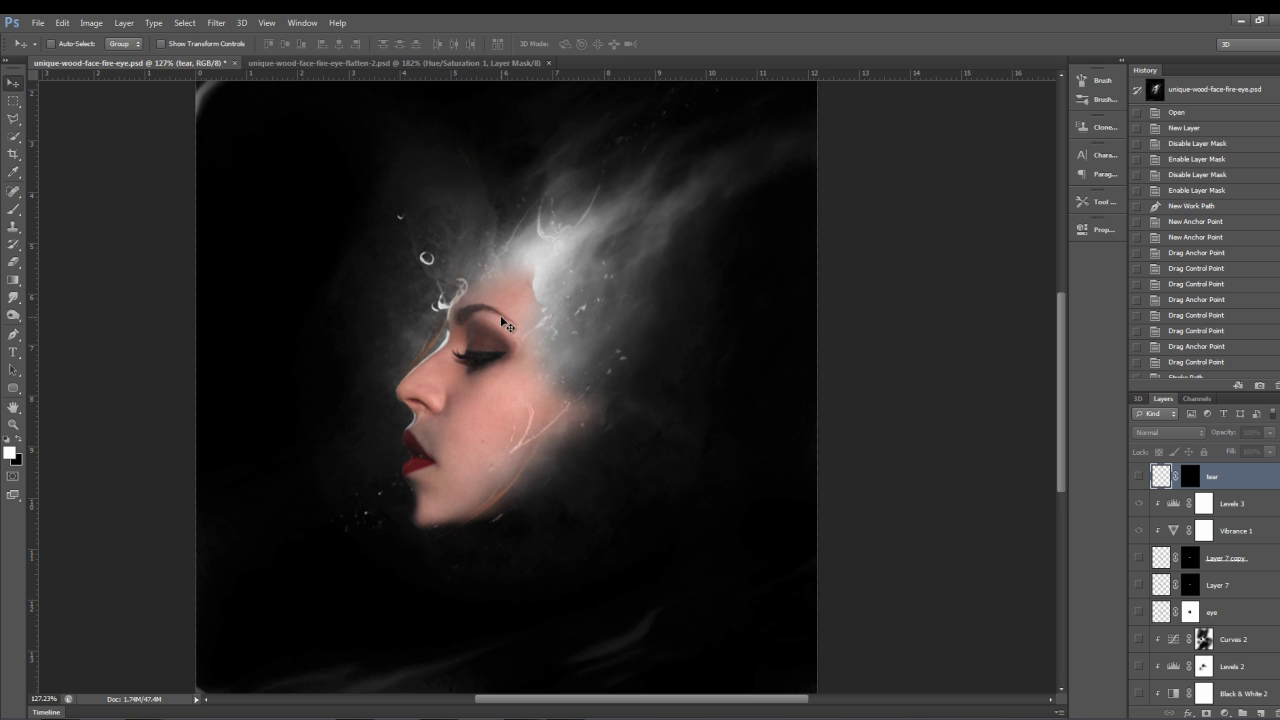
pyautogui.scroll(2, 495, 316)
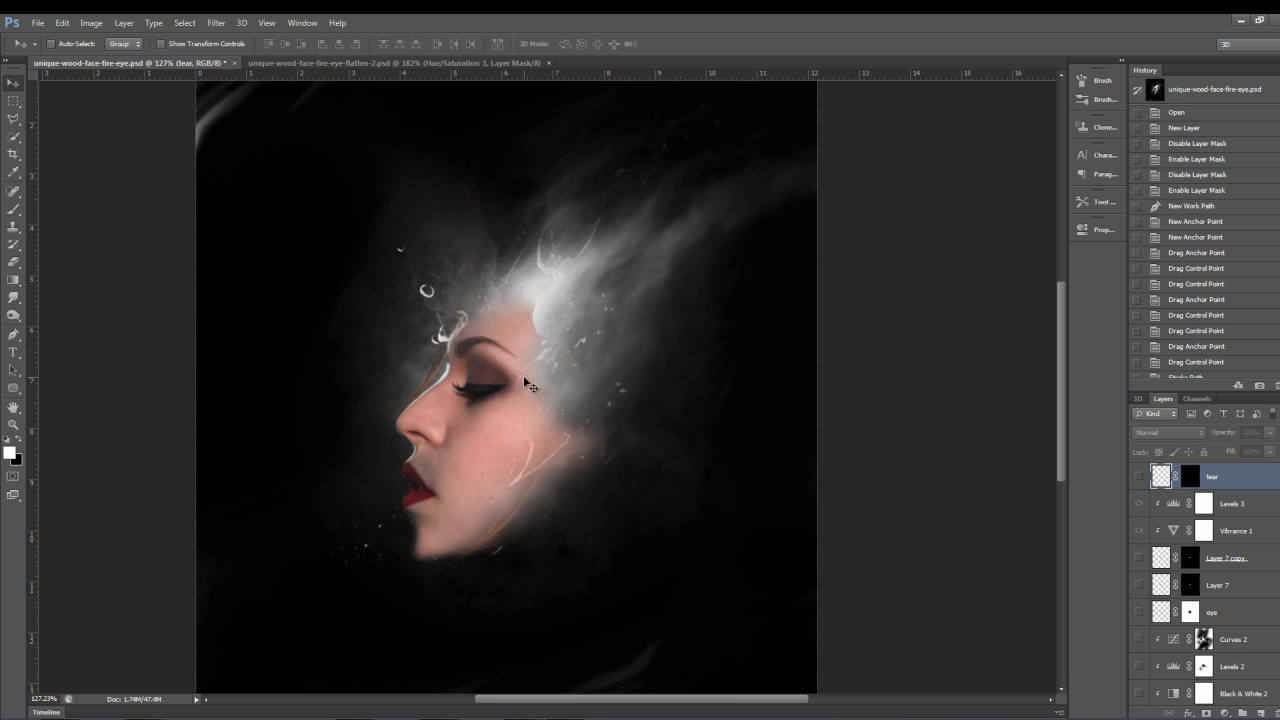
pyautogui.scroll(2, 521, 316)
pyautogui.scroll(-3, 524, 312)
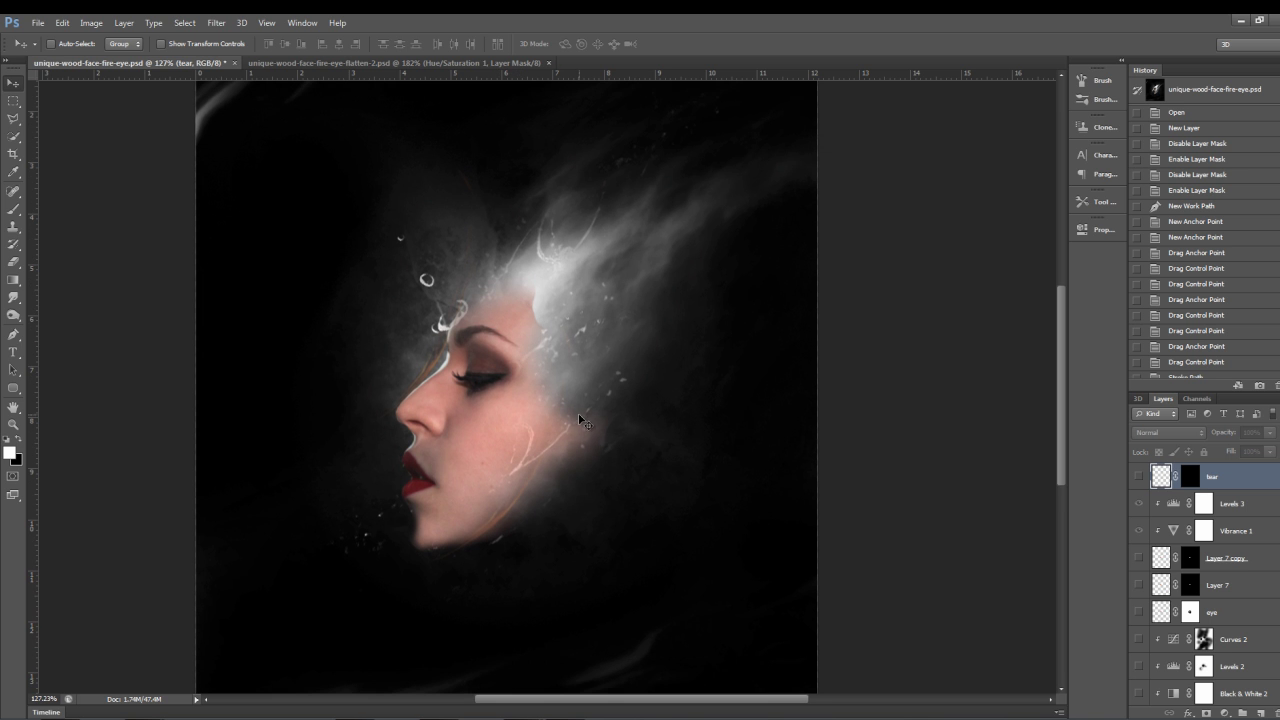
pyautogui.scroll(2, 522, 378)
pyautogui.scroll(1, 522, 378)
pyautogui.scroll(1, 531, 305)
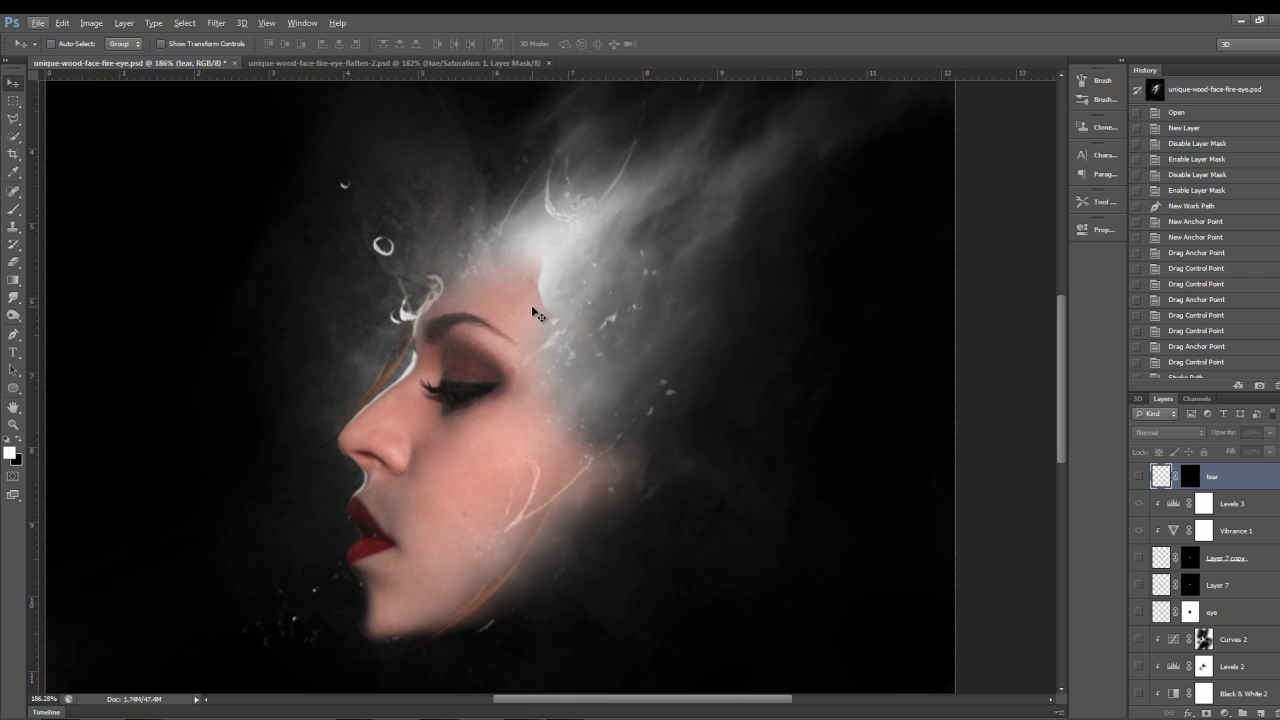
pyautogui.scroll(-1, 508, 310)
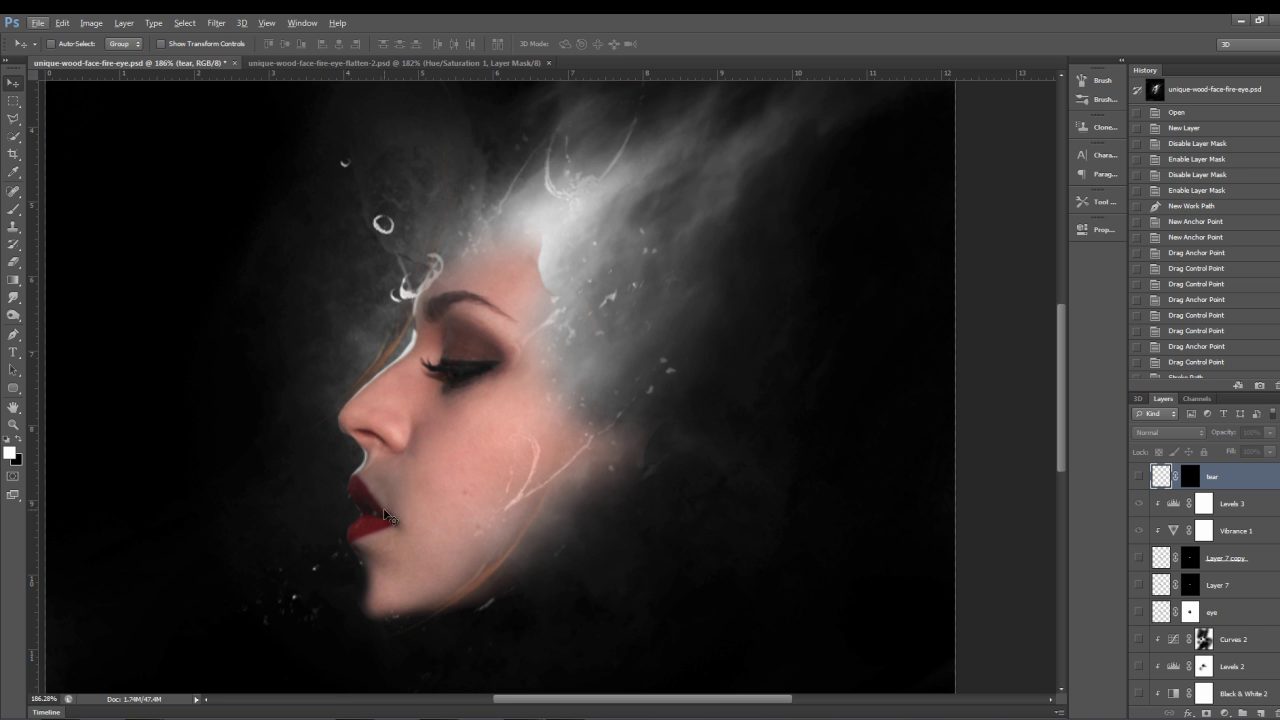
pyautogui.scroll(1, 470, 468)
pyautogui.scroll(-3, 472, 463)
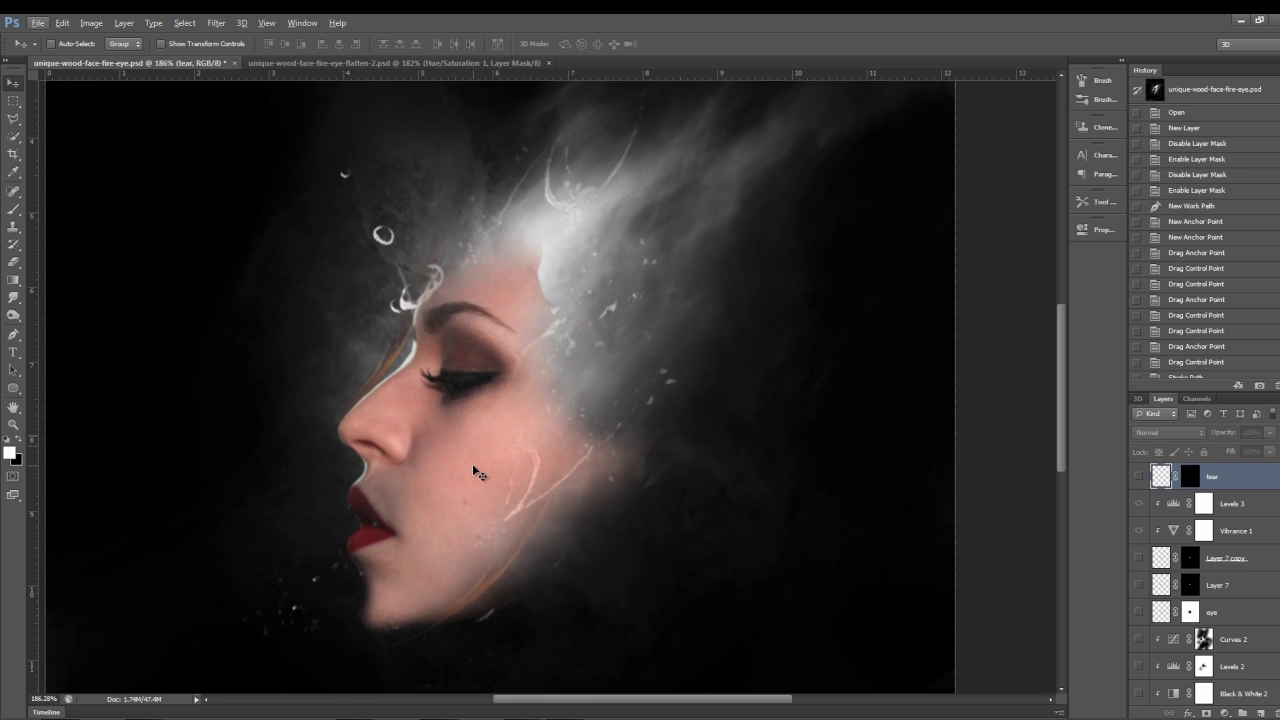
pyautogui.scroll(2, 476, 470)
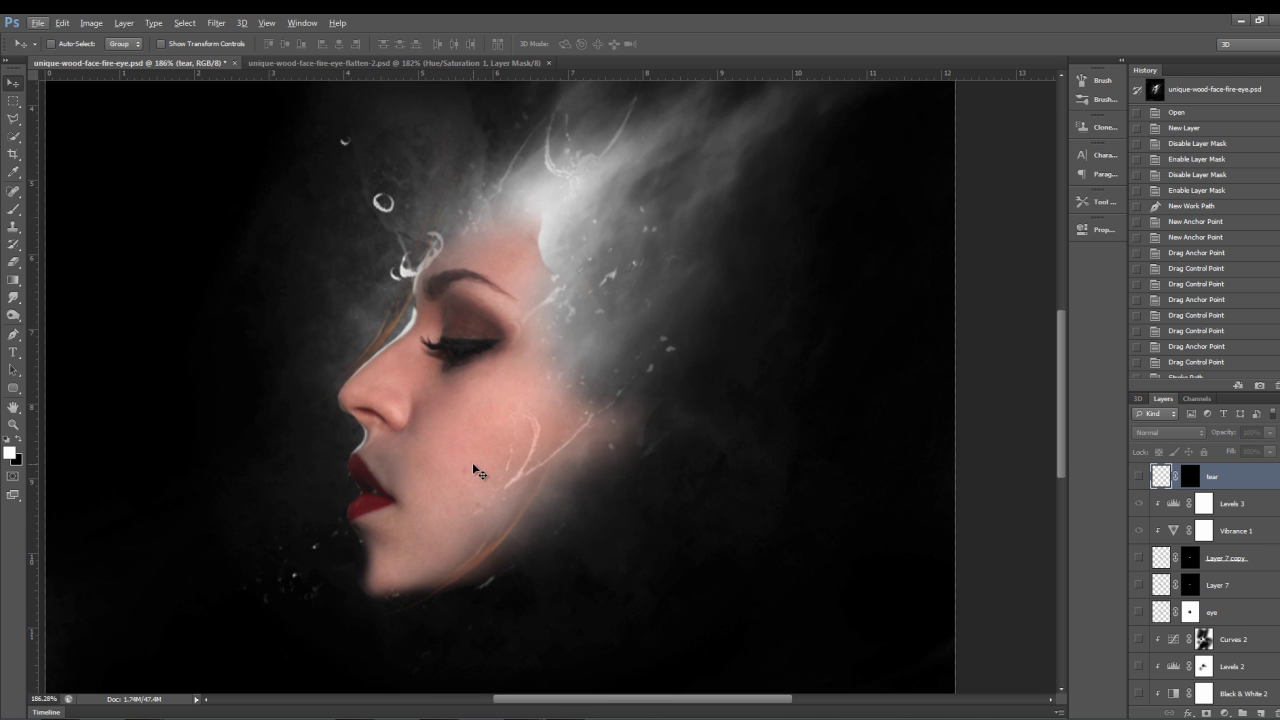
pyautogui.scroll(-2, 446, 396)
pyautogui.scroll(2, 450, 390)
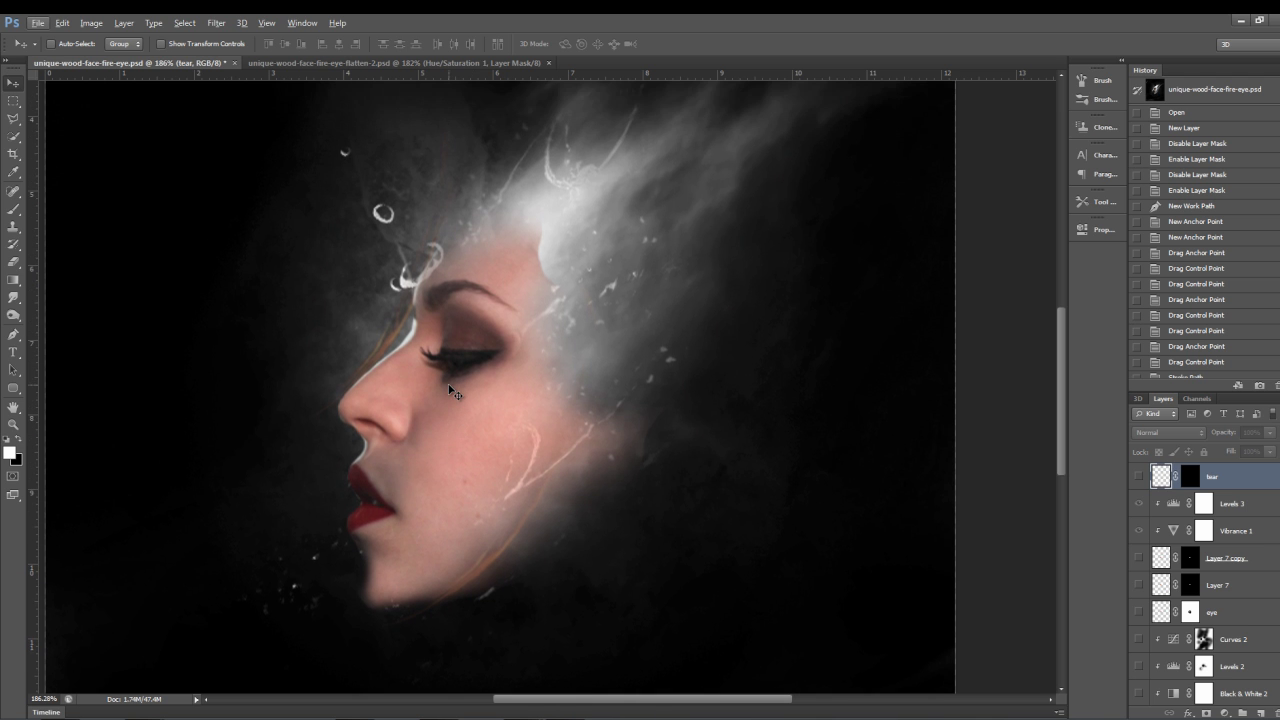
pyautogui.scroll(-1, 450, 391)
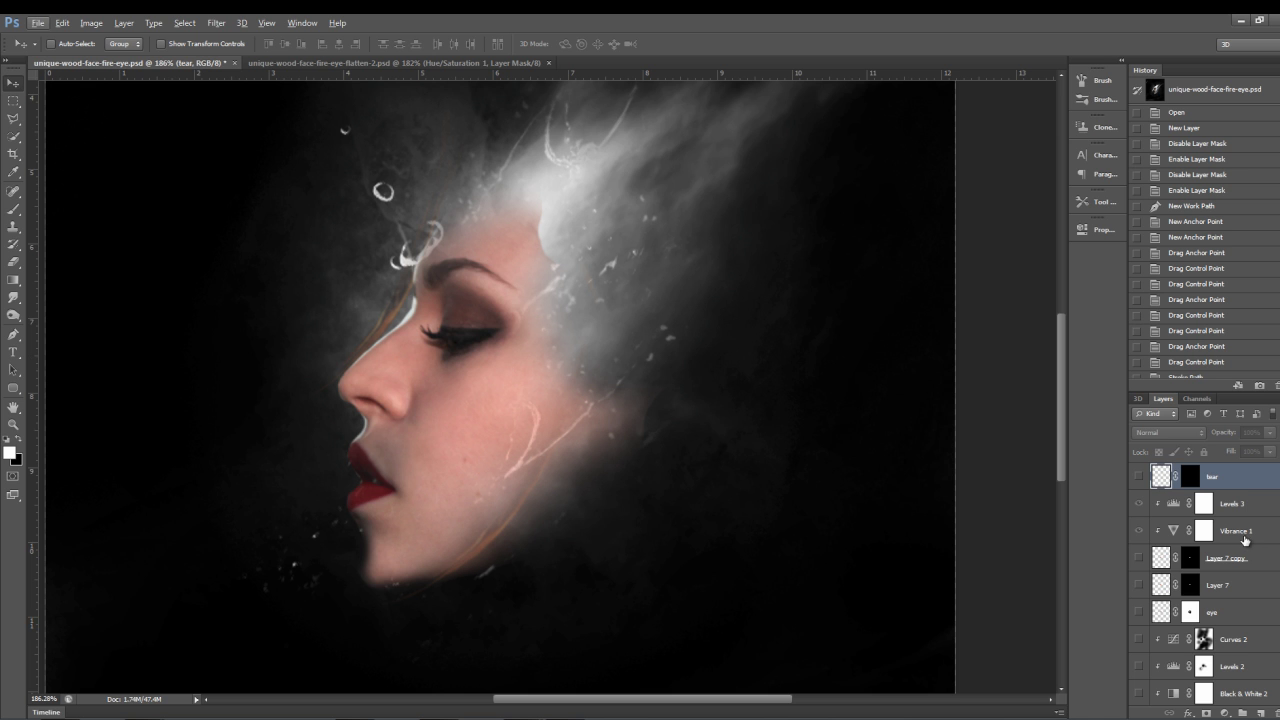
# Show the Black & White 1 adjustment layer clipped to model copy and review its colour settings
pyautogui.scroll(-3, 1245, 540)
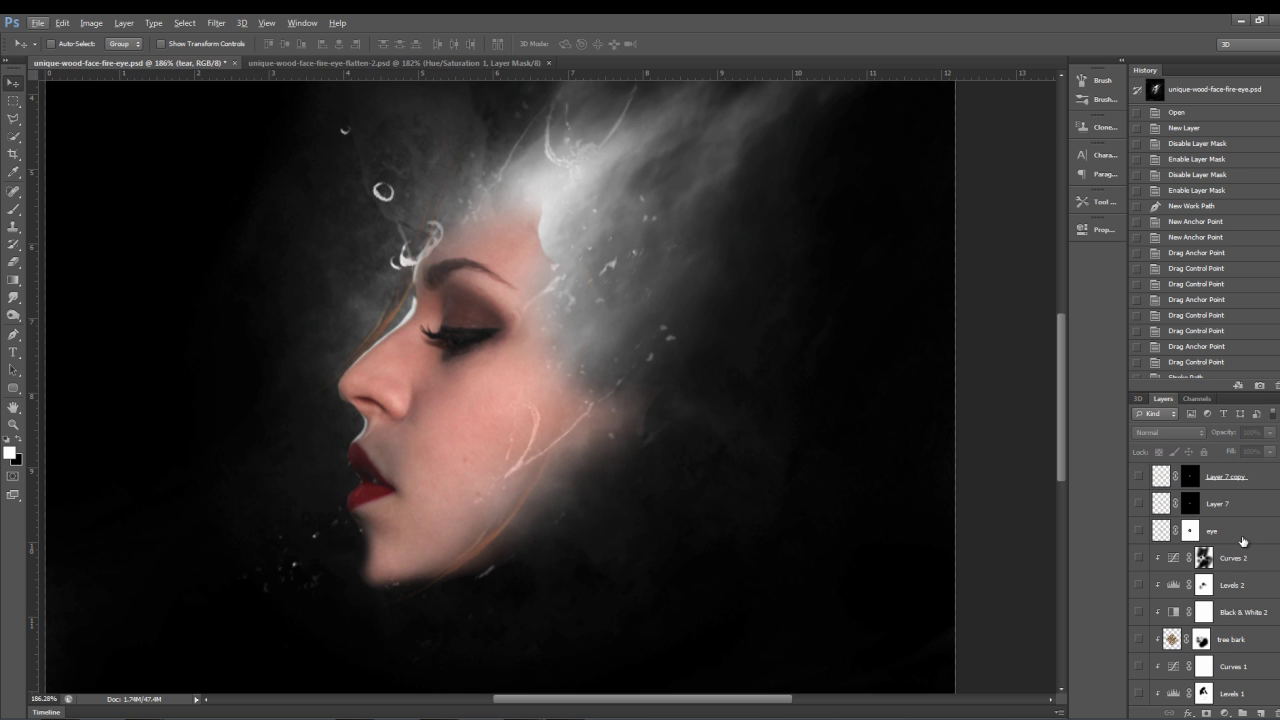
pyautogui.scroll(-2, 1243, 541)
pyautogui.scroll(-3, 1242, 541)
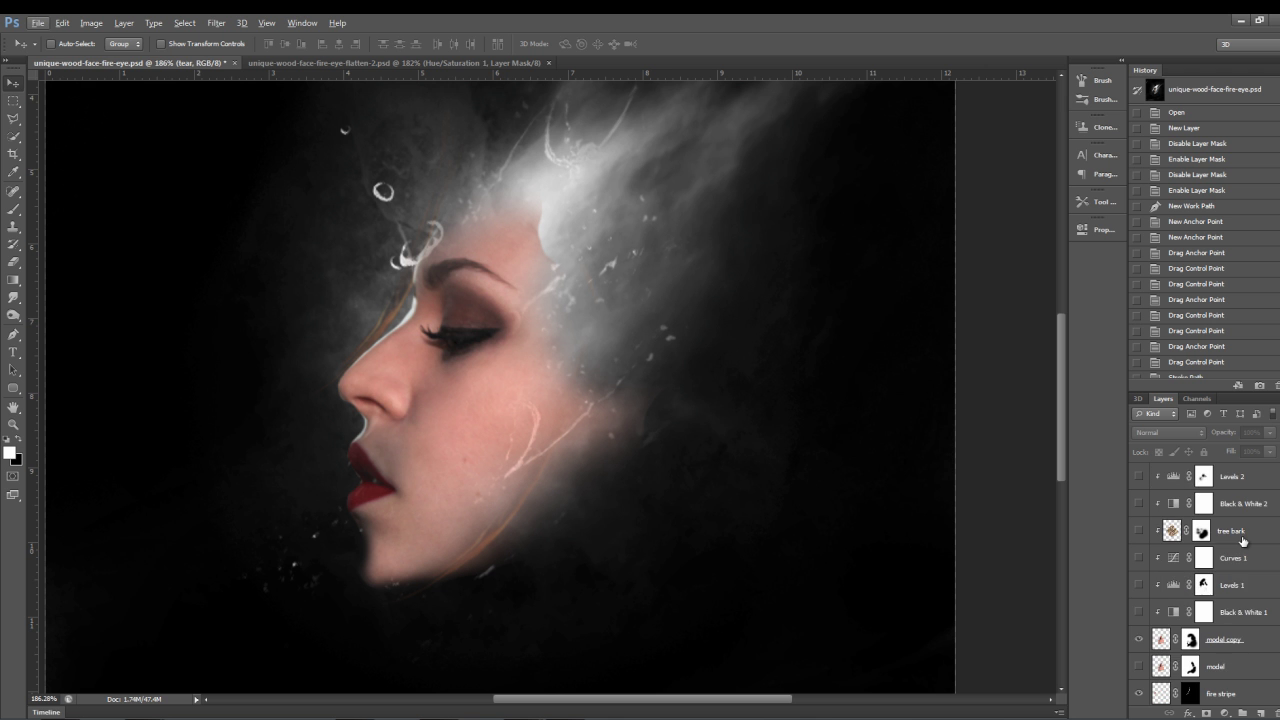
pyautogui.click(1160, 612)
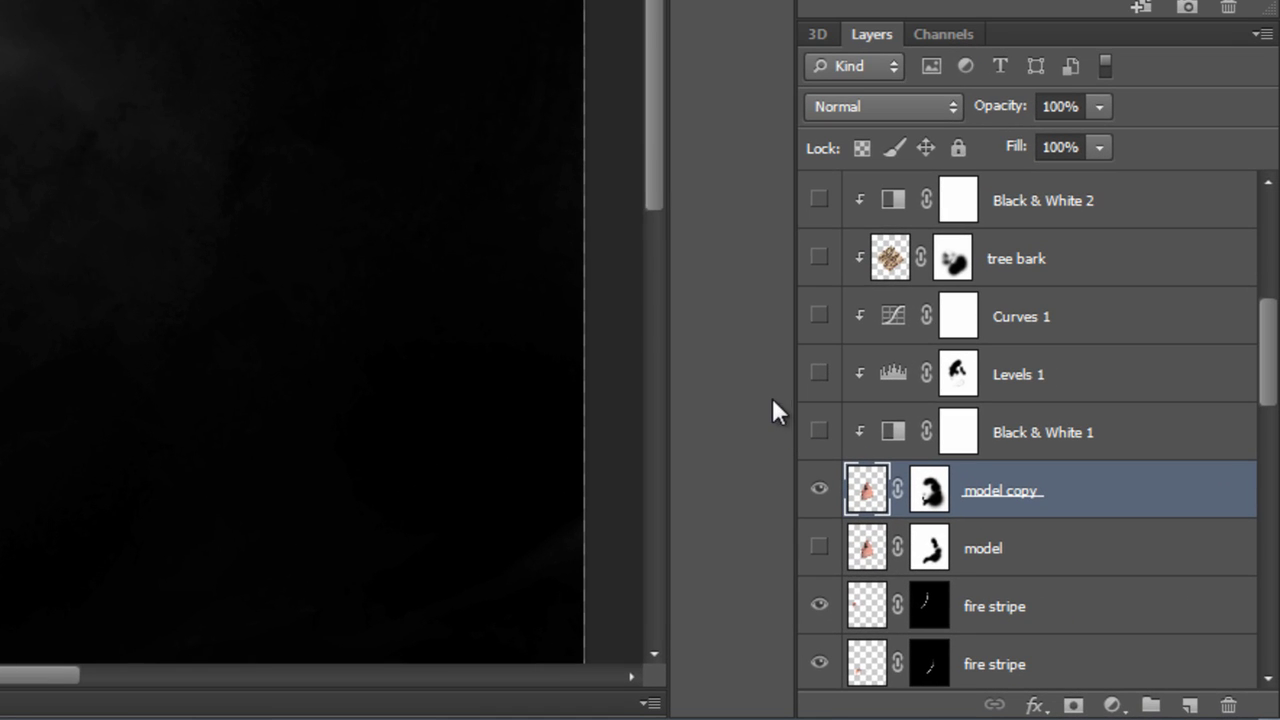
pyautogui.click(820, 432)
pyautogui.click(1046, 434)
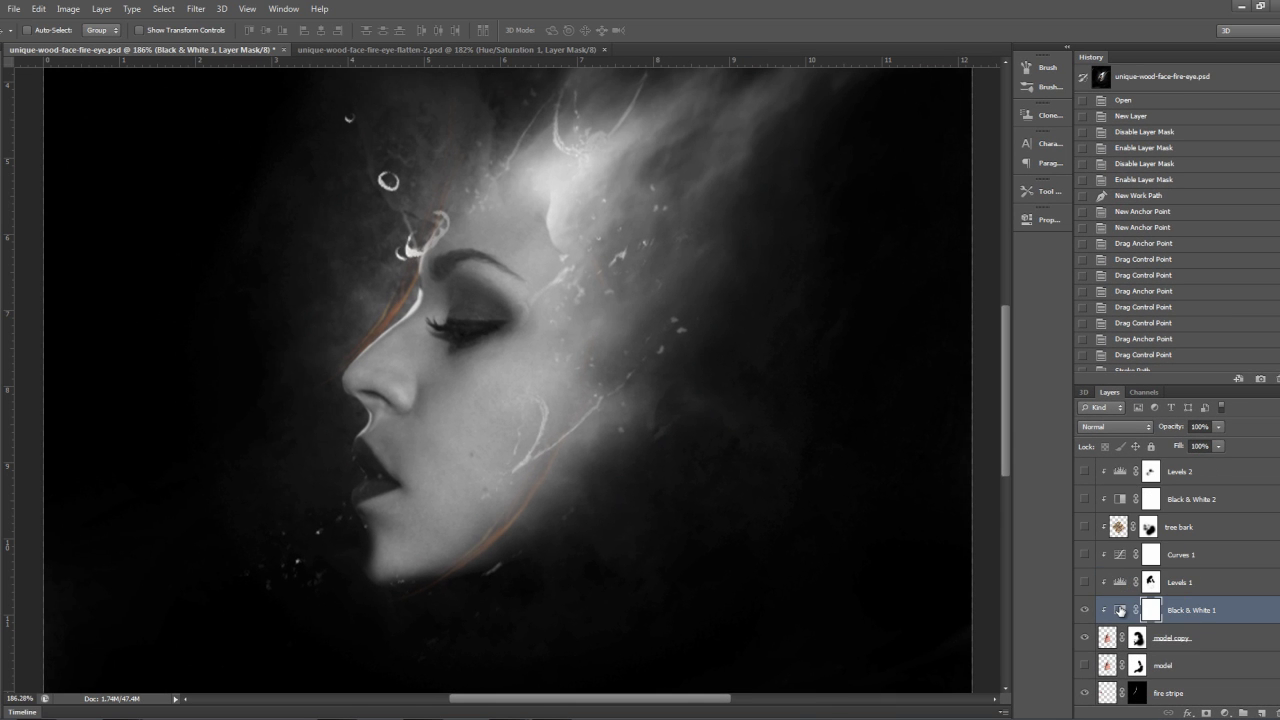
pyautogui.doubleClick(1120, 610)
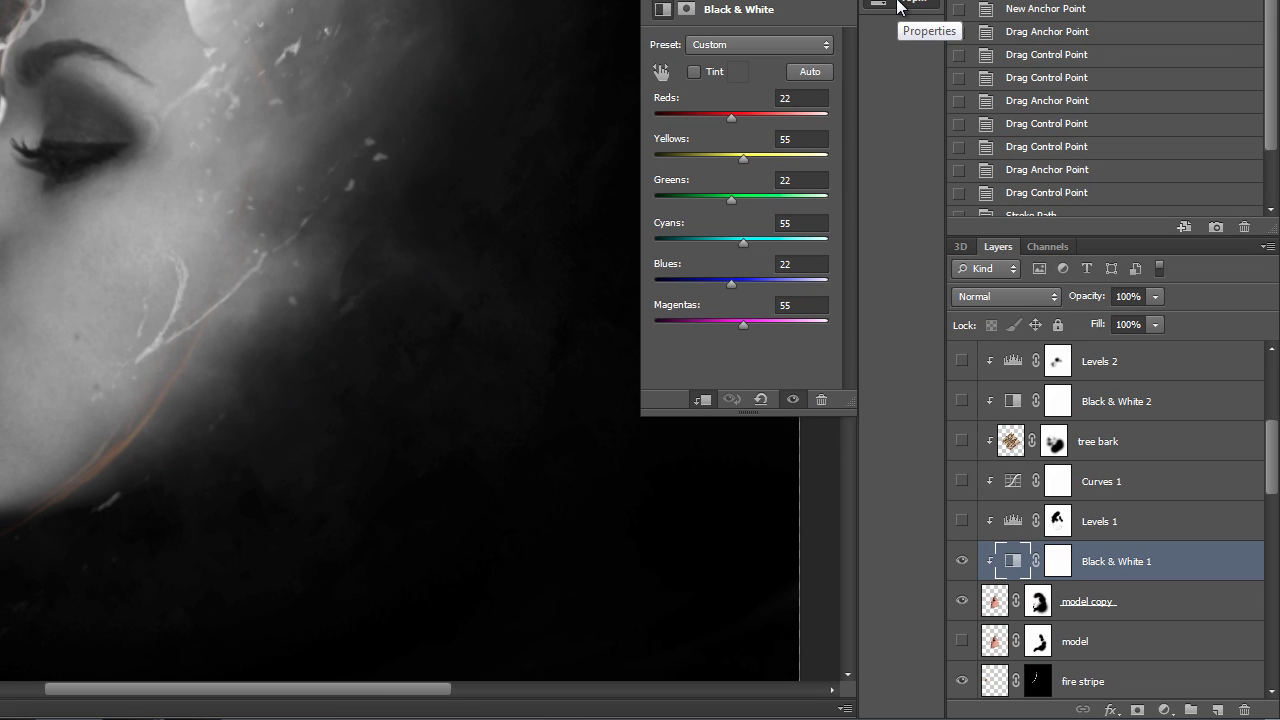
pyautogui.click(898, 5)
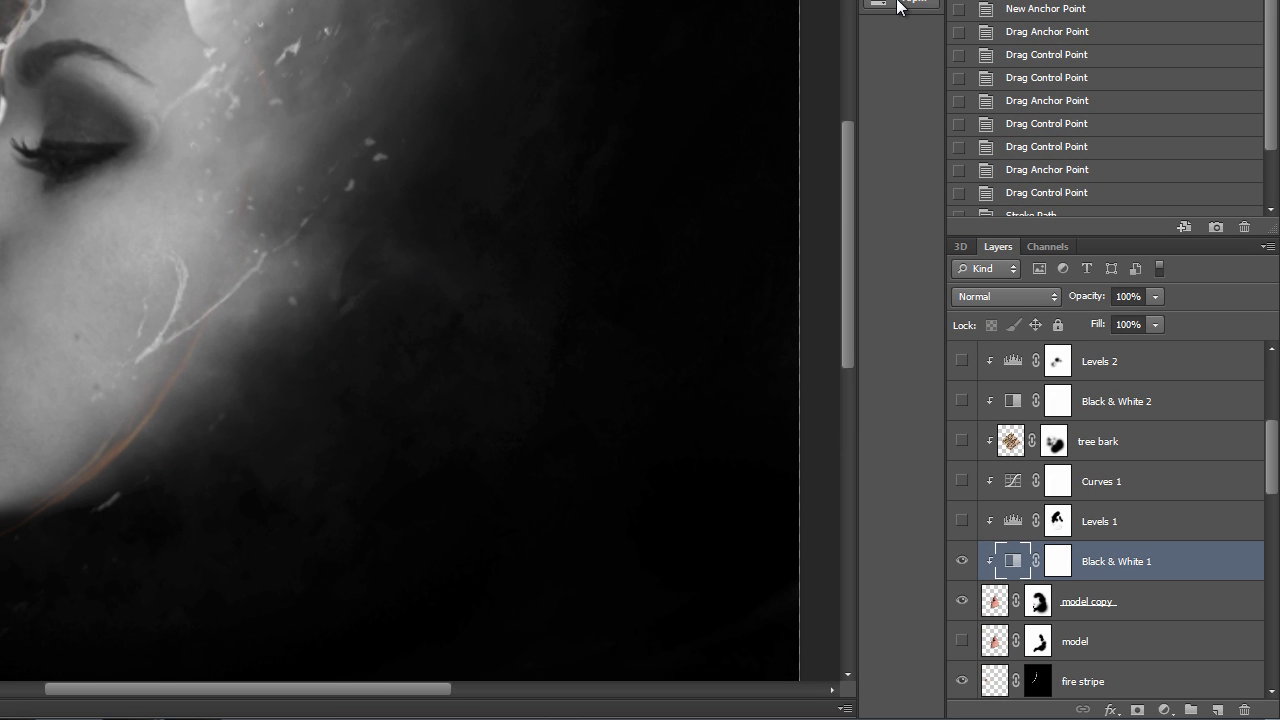
# Show the Levels 1 adjustment layer and look through the available types of new adjustment layer without adding one
pyautogui.click(962, 522)
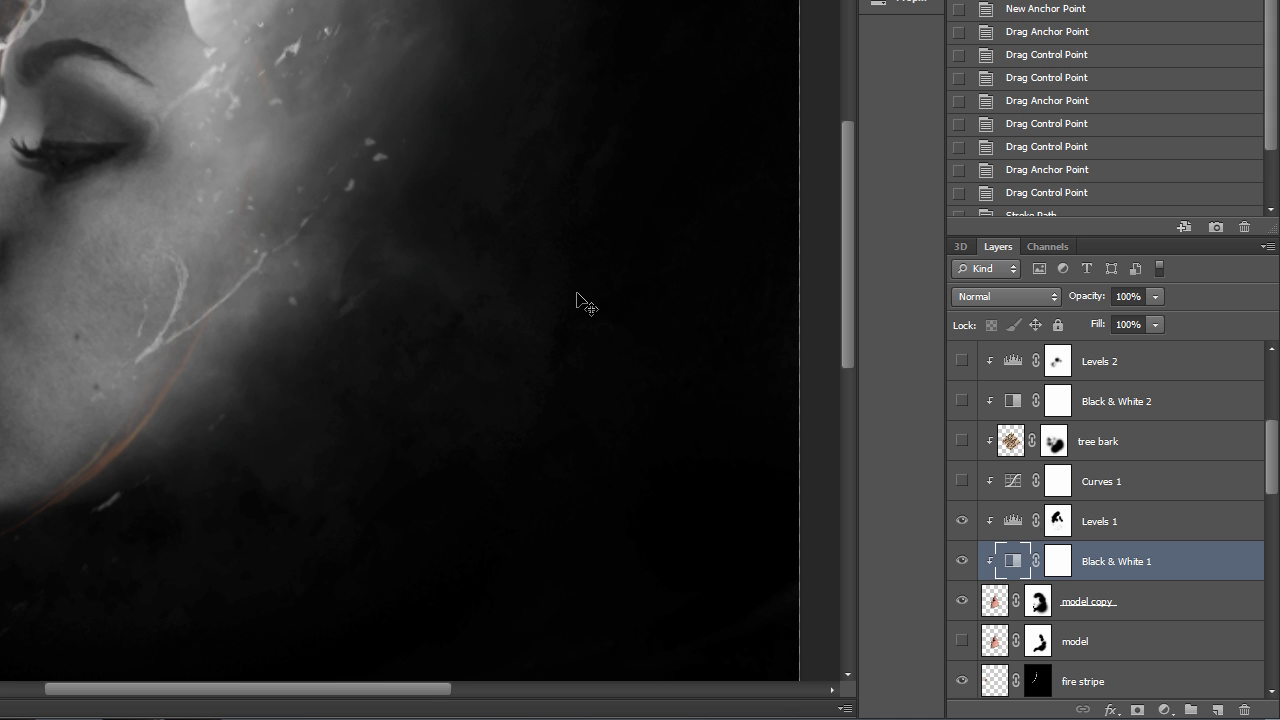
pyautogui.click(121, 22)
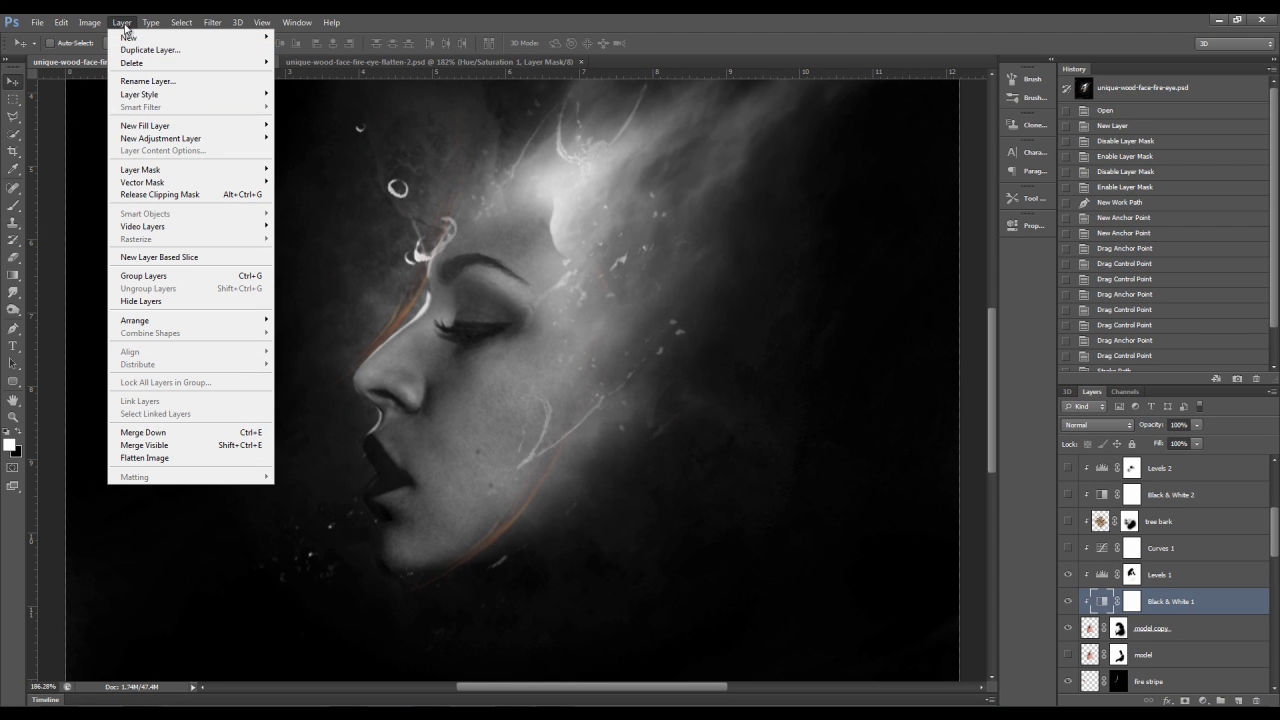
pyautogui.moveTo(174, 141)
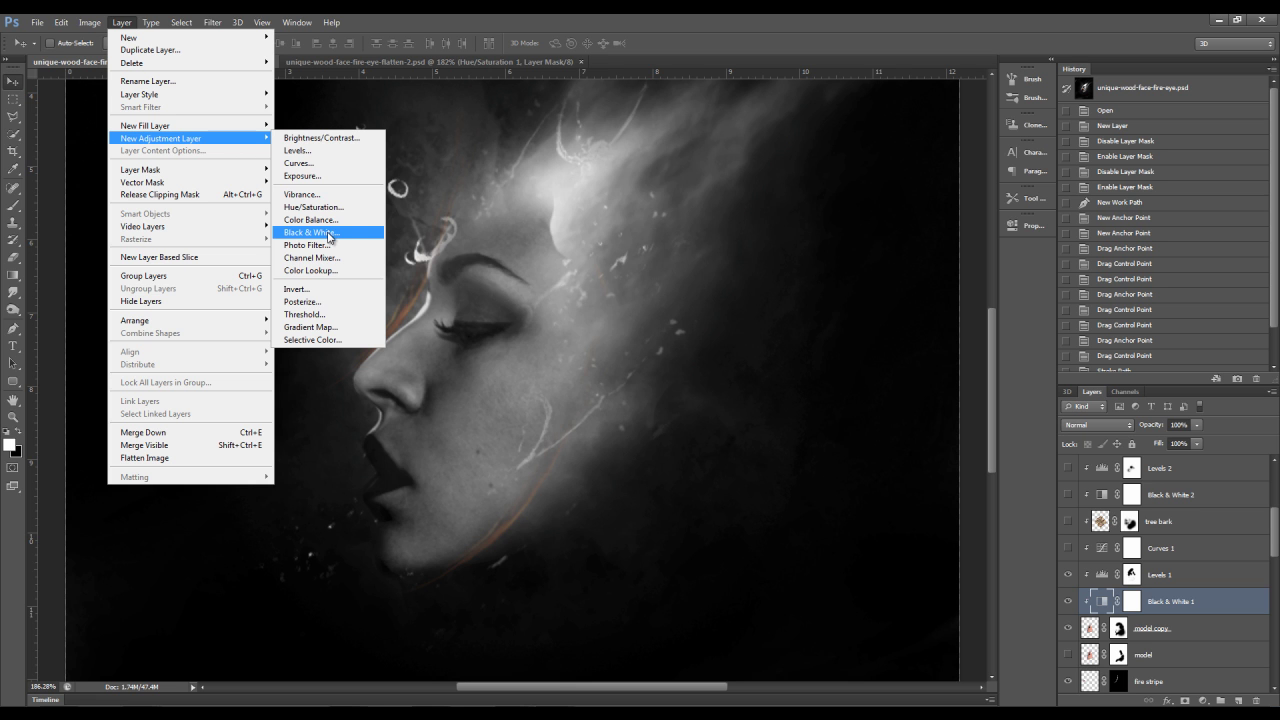
pyautogui.click(1100, 578)
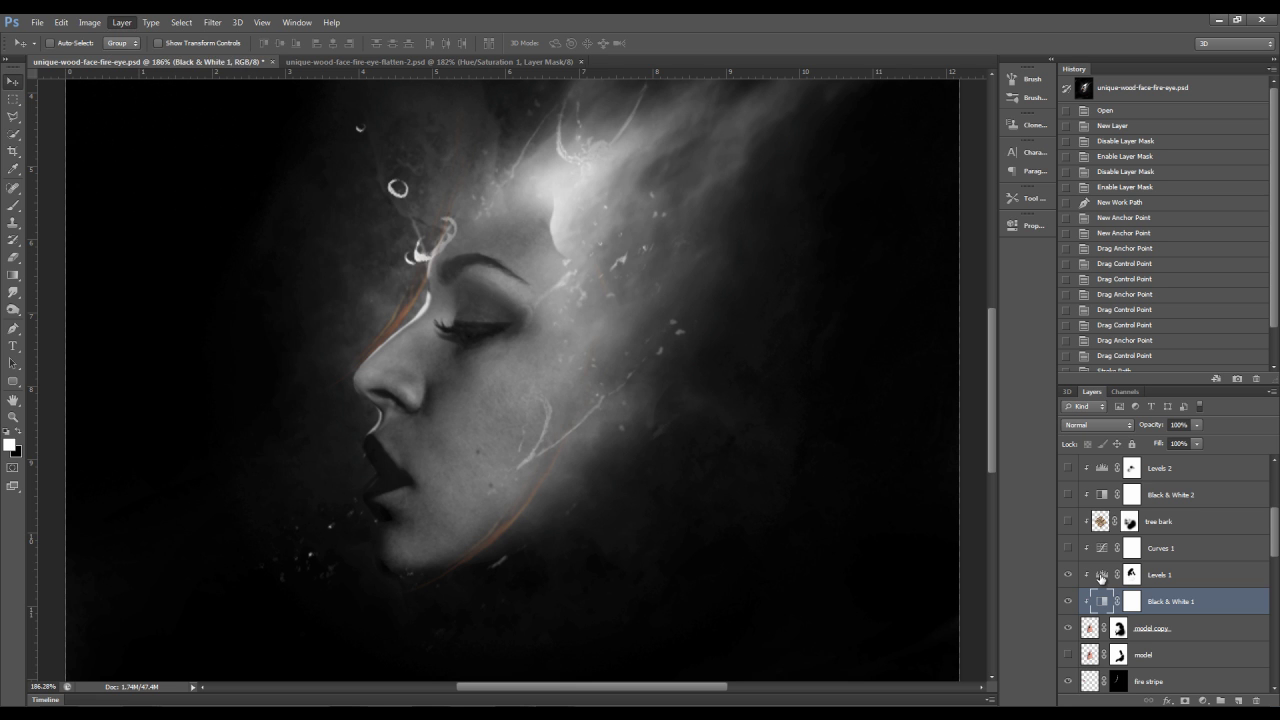
# Select the Levels 1 layer and compare the face with its layer mask disabled and enabled again
pyautogui.click(1100, 577)
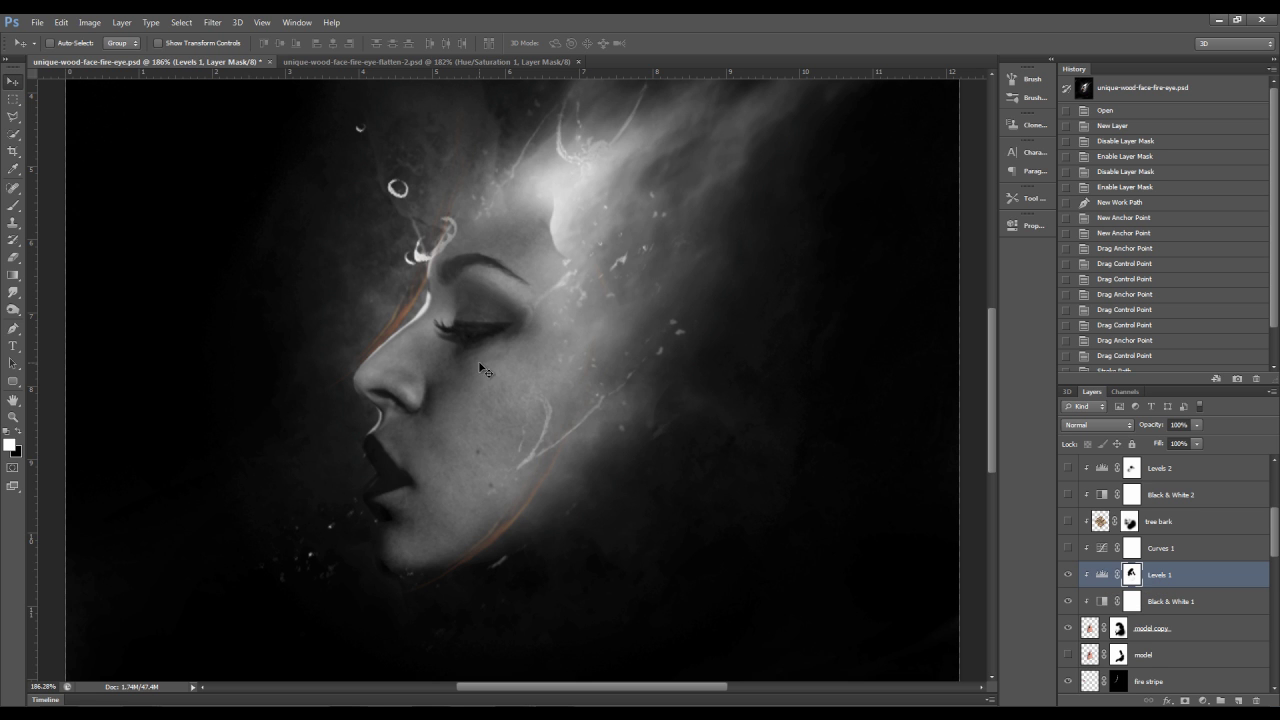
pyautogui.keyDown('shift'); pyautogui.click(1133, 577); pyautogui.keyUp('shift')
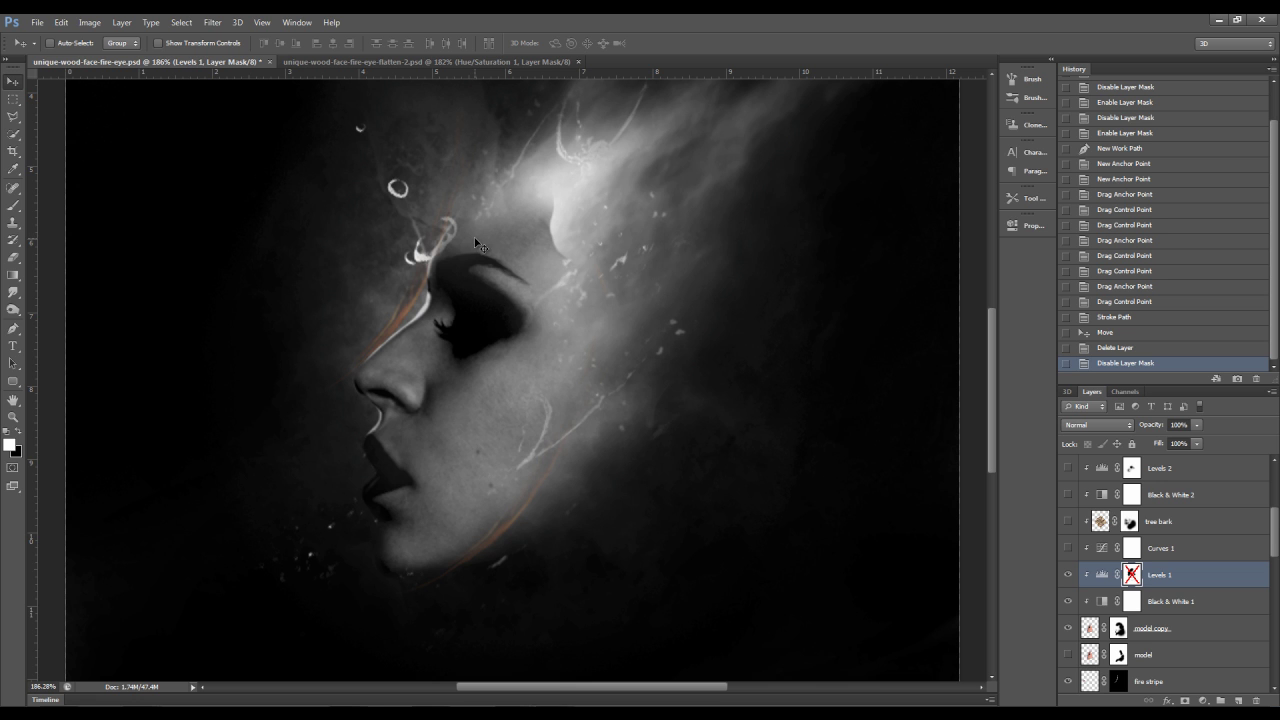
pyautogui.keyDown('shift'); pyautogui.click(1131, 575); pyautogui.keyUp('shift')
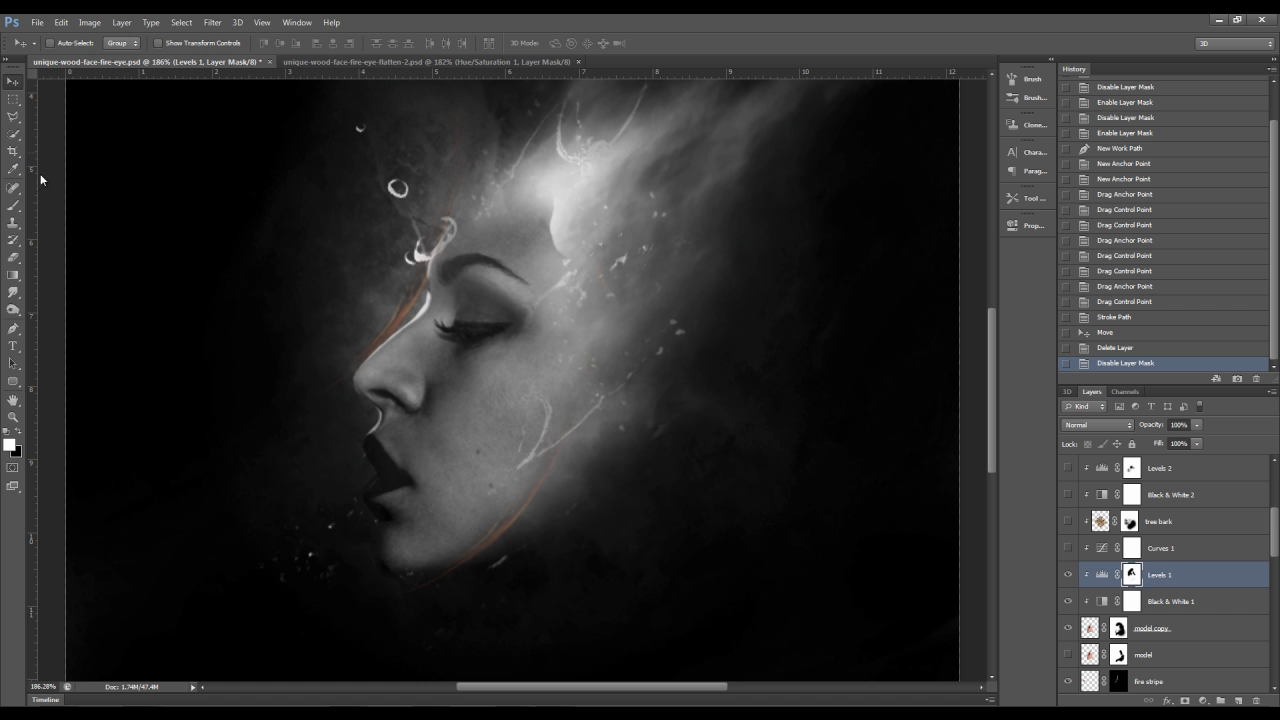
# Overlay the Levels 1 mask in red to inspect the masked areas around the face, and turn the overlay off
pyautogui.keyDown('alt'); pyautogui.keyDown('shift'); pyautogui.click(1130, 585); pyautogui.keyUp('shift'); pyautogui.keyUp('alt')
pyautogui.scroll(1, 444, 270)
pyautogui.scroll(2, 442, 290)
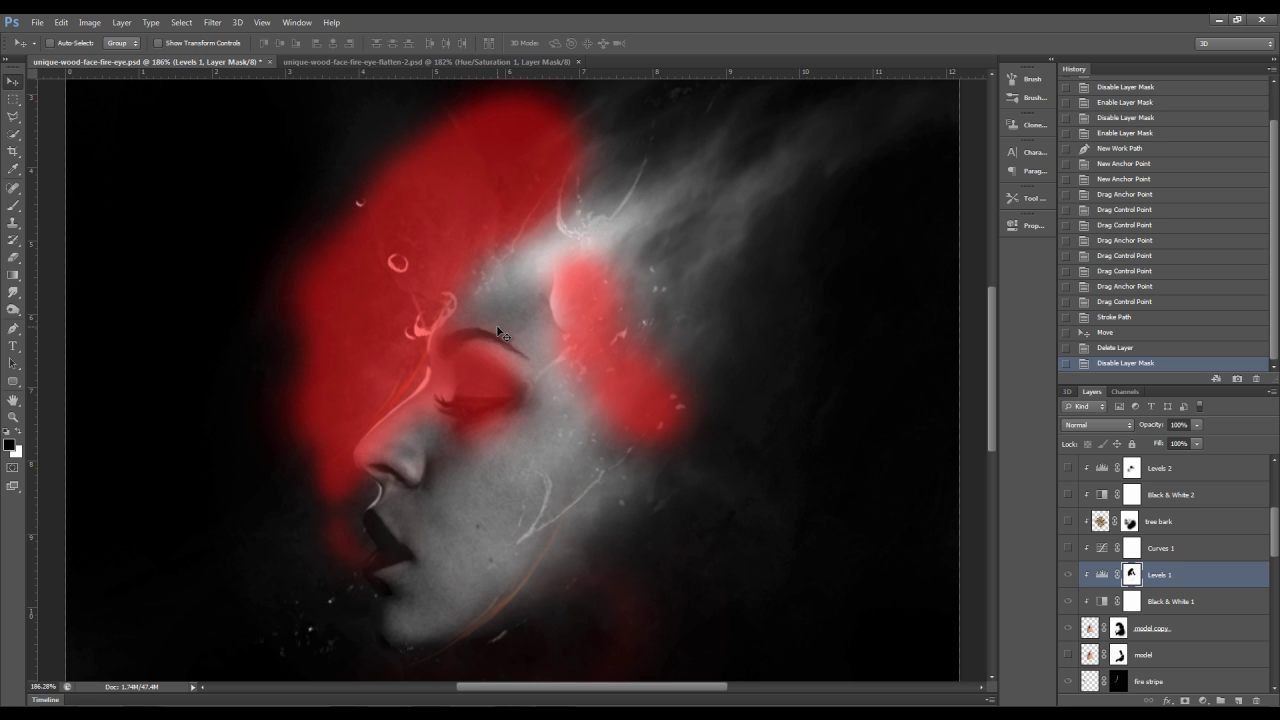
pyautogui.scroll(-2, 500, 333)
pyautogui.scroll(1, 496, 323)
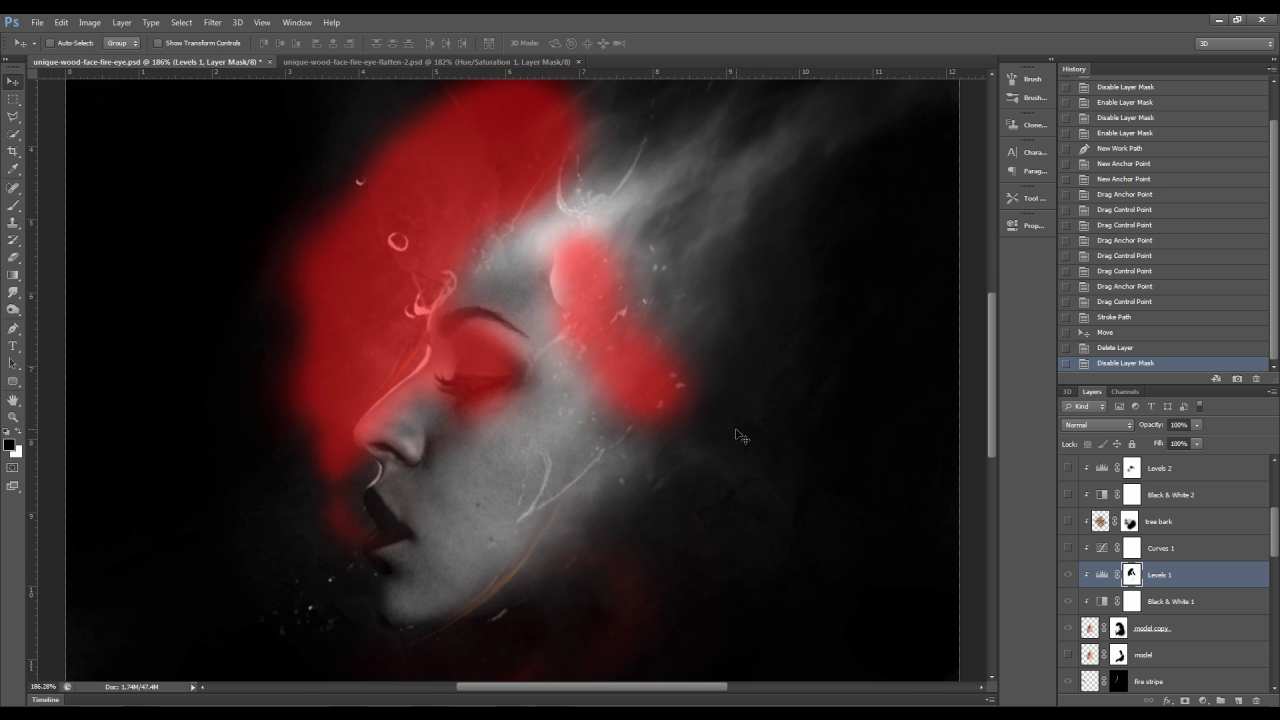
pyautogui.press('\\')
pyautogui.press('x')
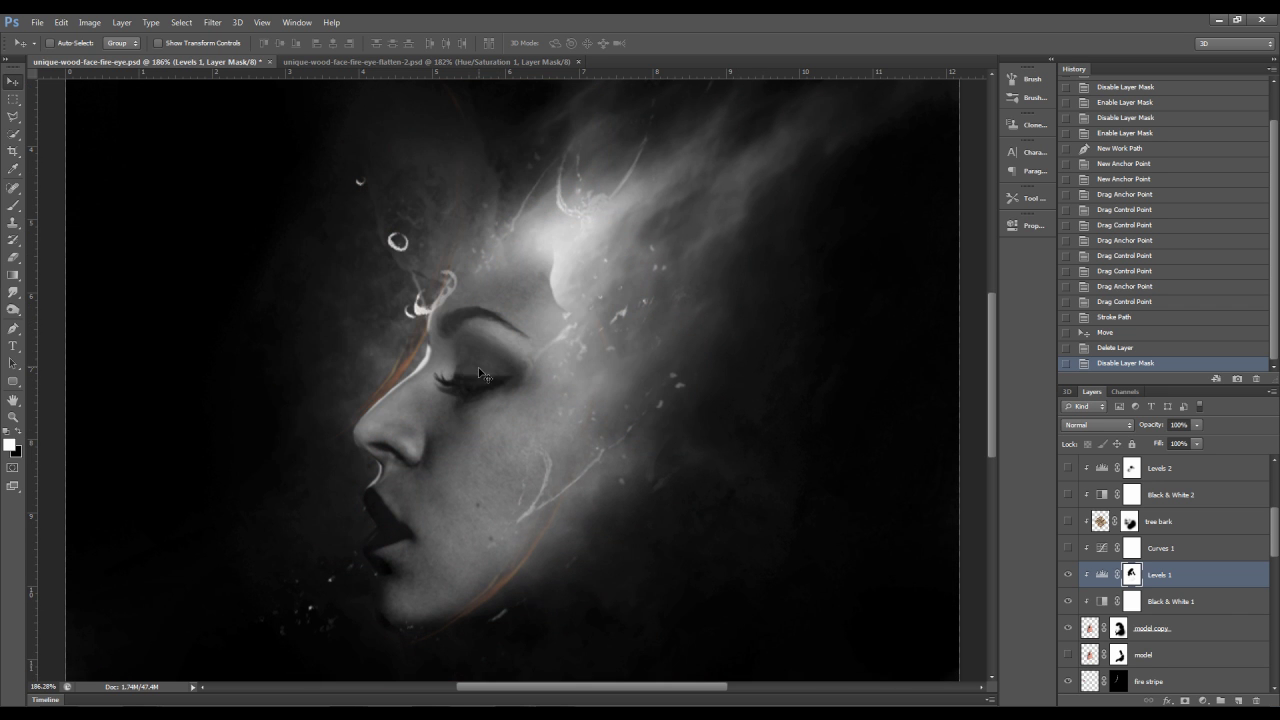
pyautogui.scroll(-1, 478, 367)
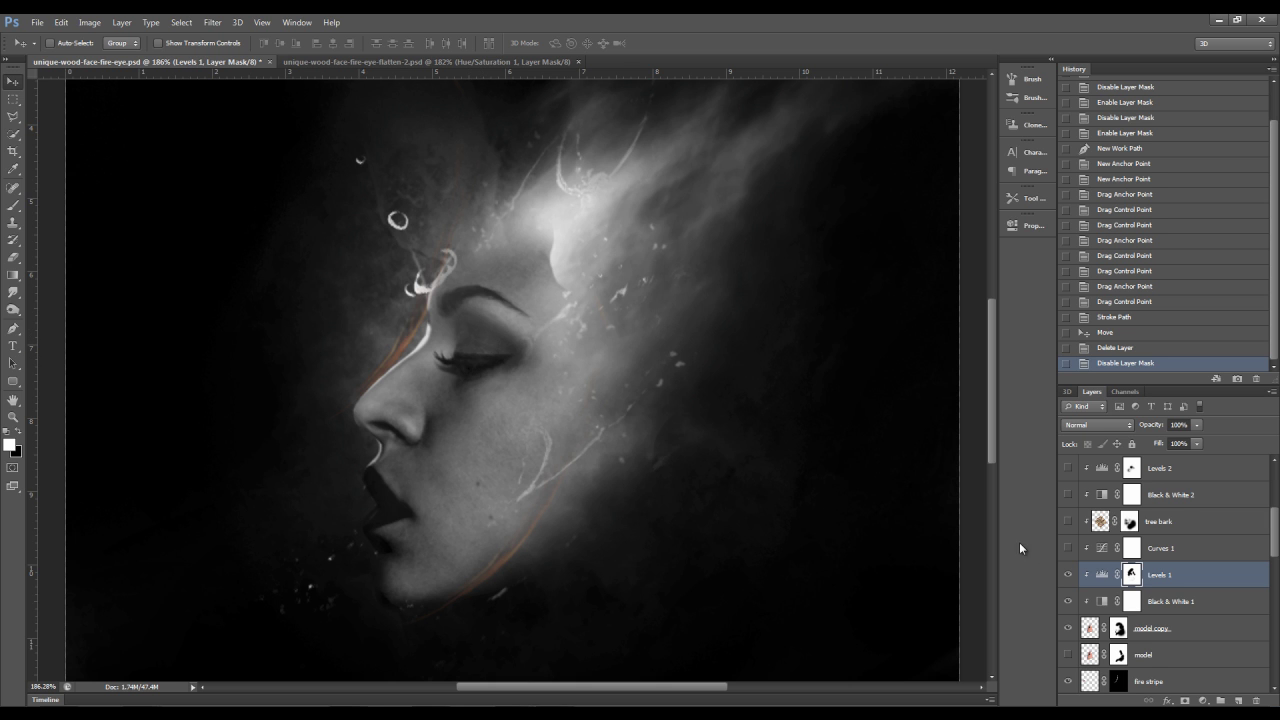
pyautogui.scroll(-1, 563, 423)
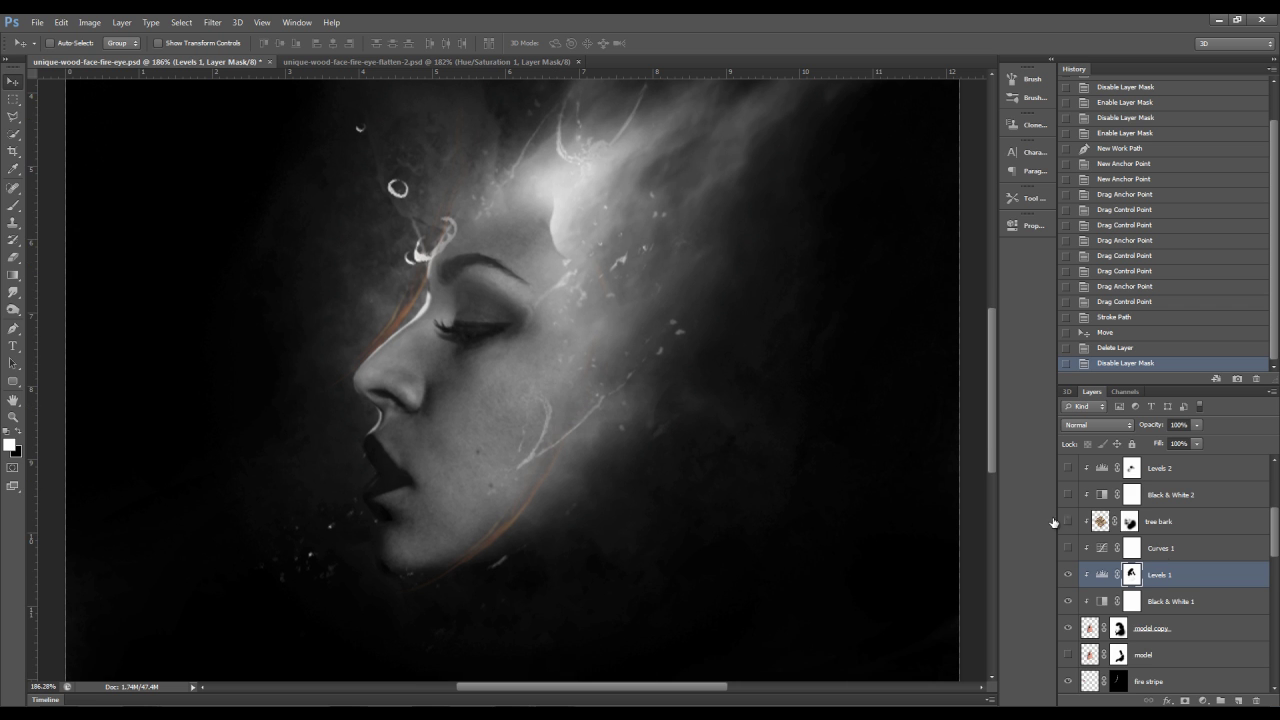
# Show the Curves 1 adjustment layer above Levels 1 and review the shape of its RGB curve
pyautogui.scroll(-1, 1100, 554)
pyautogui.scroll(2, 1094, 552)
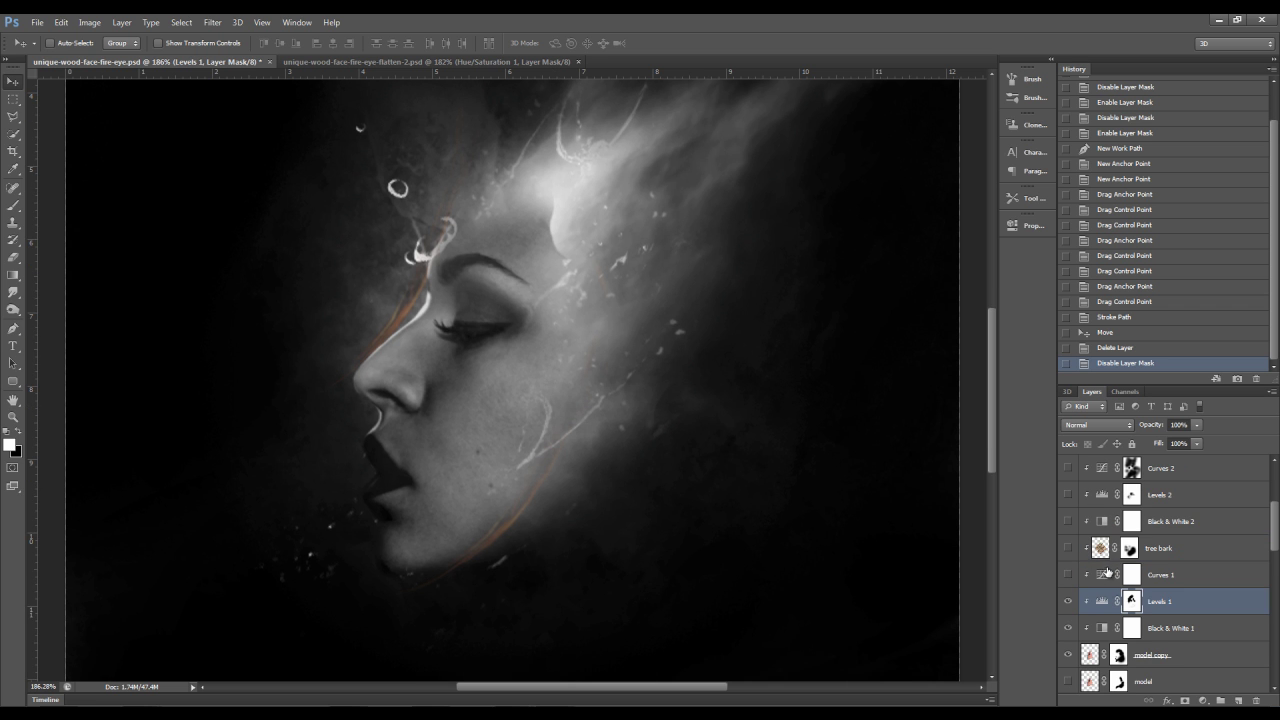
pyautogui.click(1103, 574)
pyautogui.click(1068, 576)
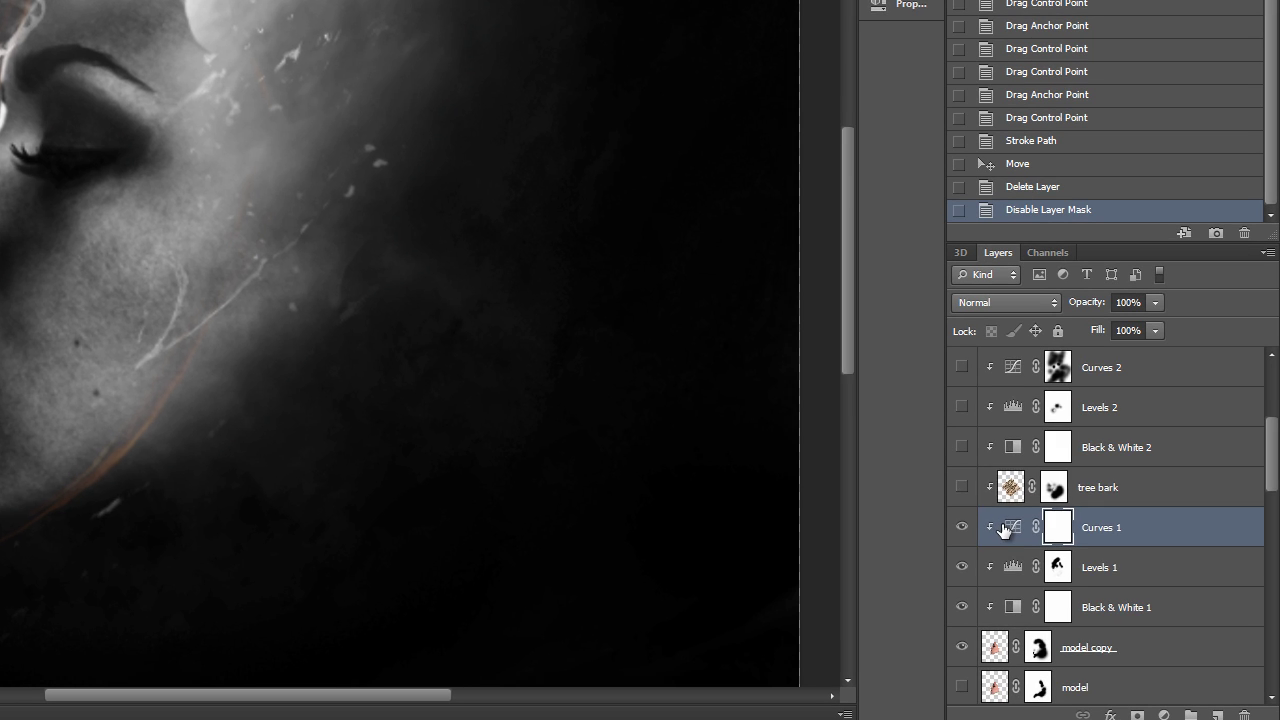
pyautogui.doubleClick(1100, 573)
pyautogui.scroll(-1, 1092, 577)
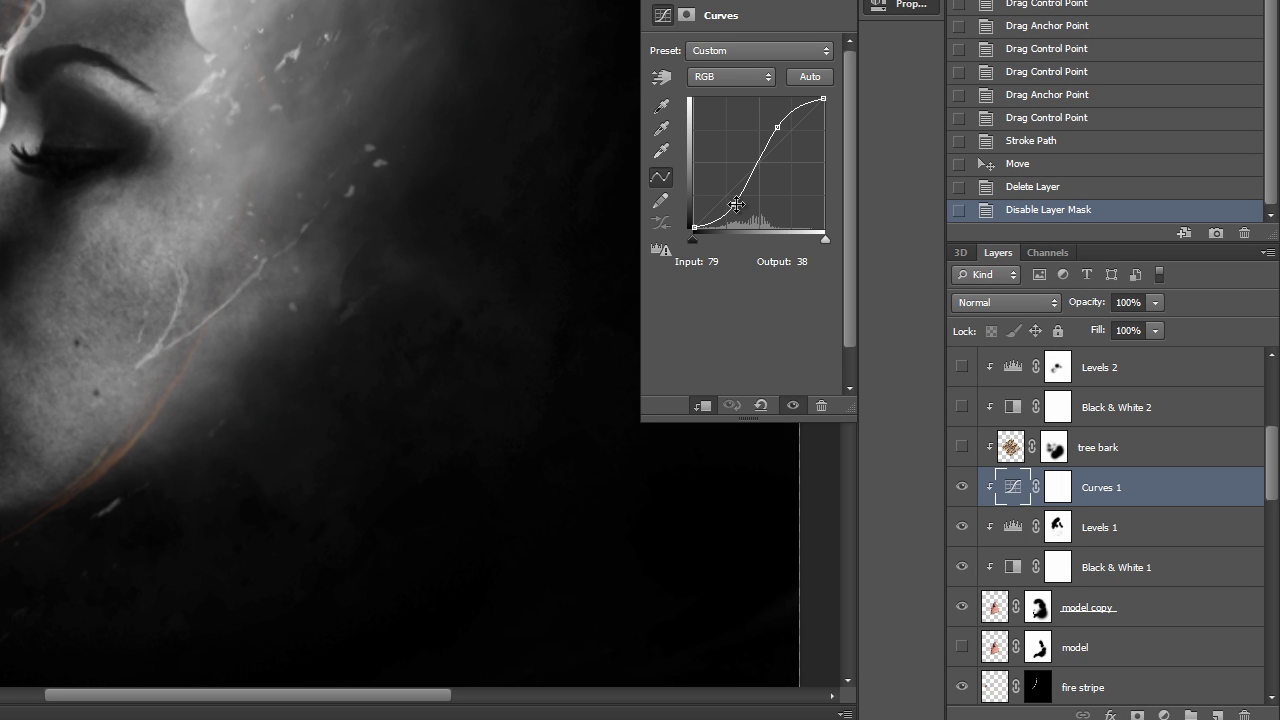
pyautogui.moveTo(736, 204); pyautogui.dragTo(736, 208)
pyautogui.moveTo(779, 129); pyautogui.dragTo(779, 125)
pyautogui.click(886, 5)
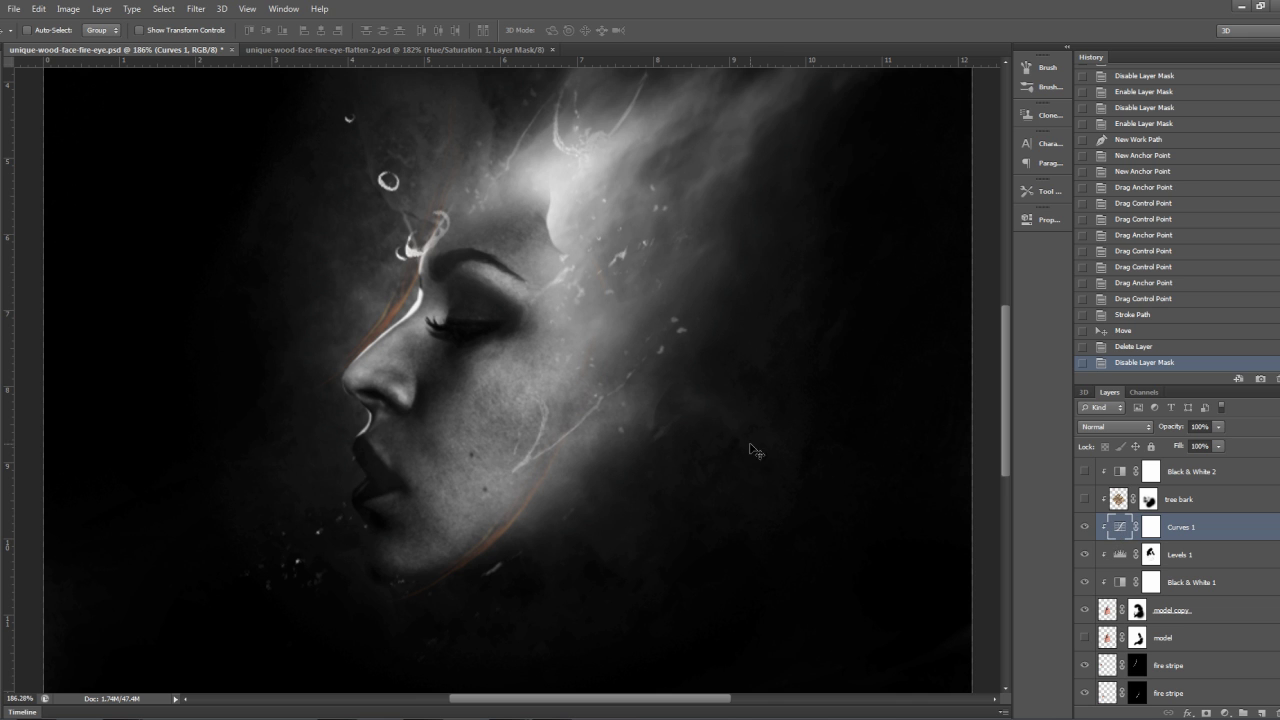
# Show the tree bark layer over the face and look through its layer options without releasing the clipping mask
pyautogui.scroll(1, 1133, 533)
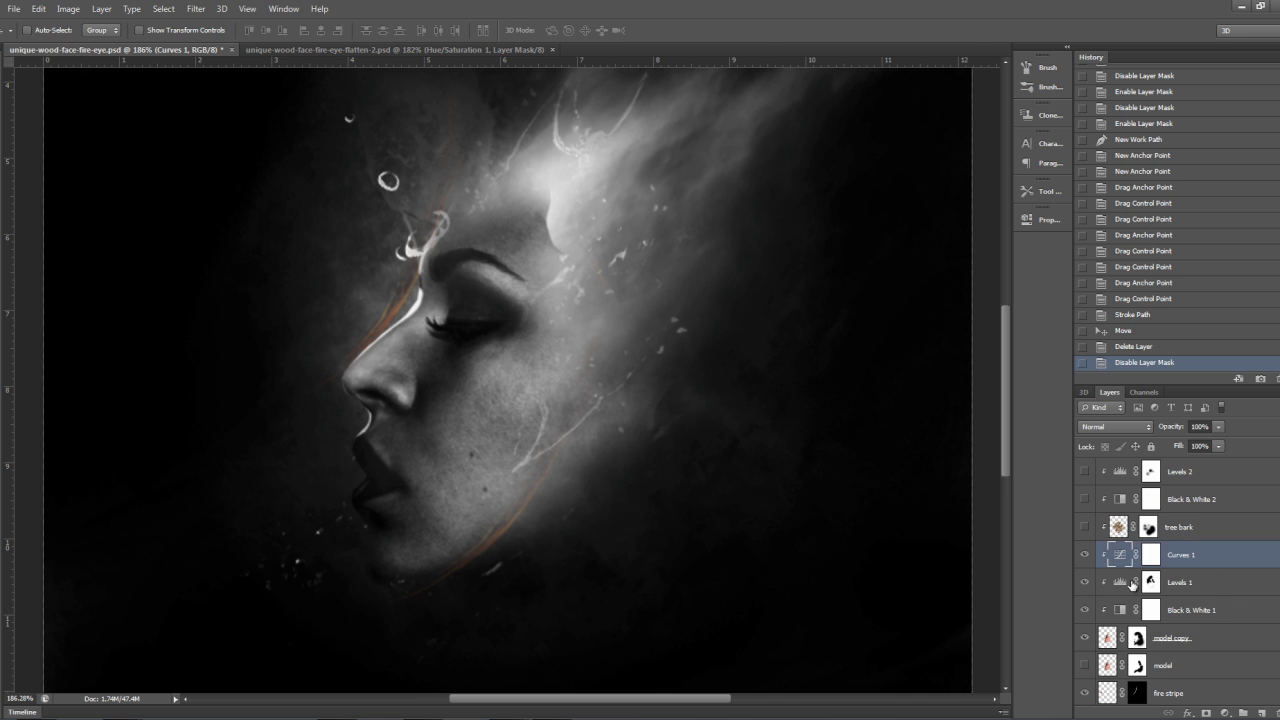
pyautogui.scroll(1, 1125, 565)
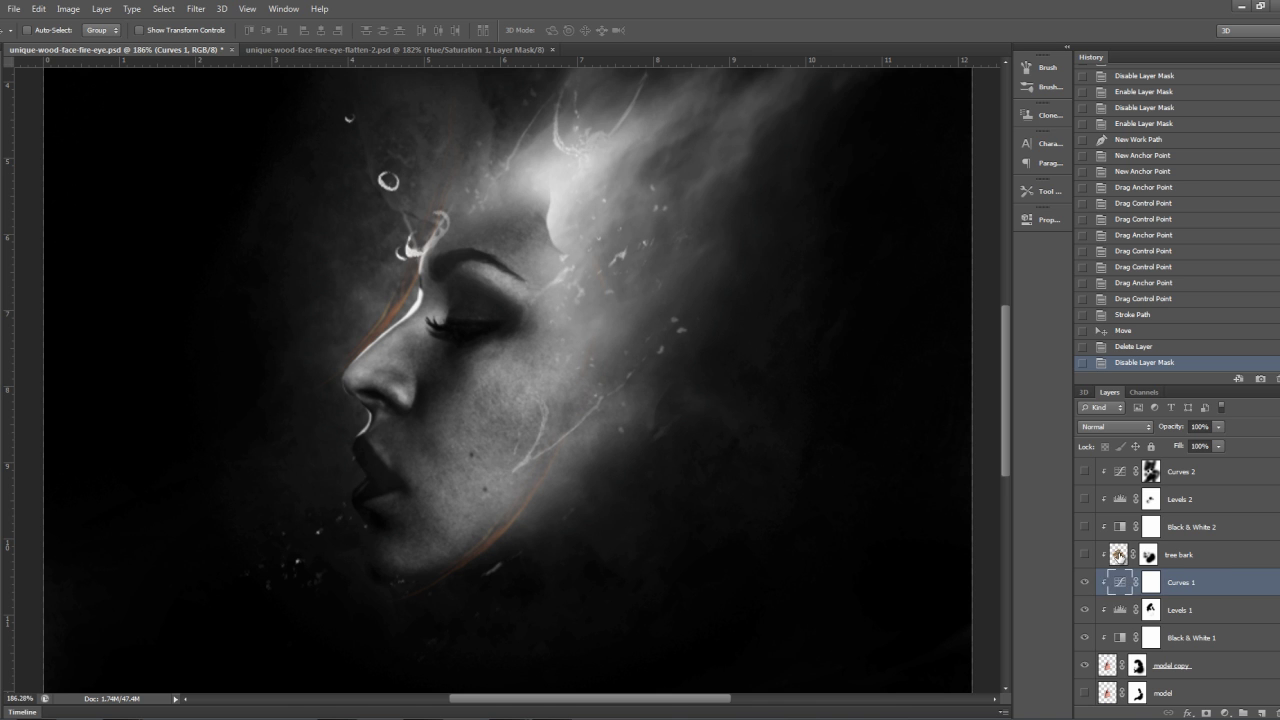
pyautogui.click(1118, 557)
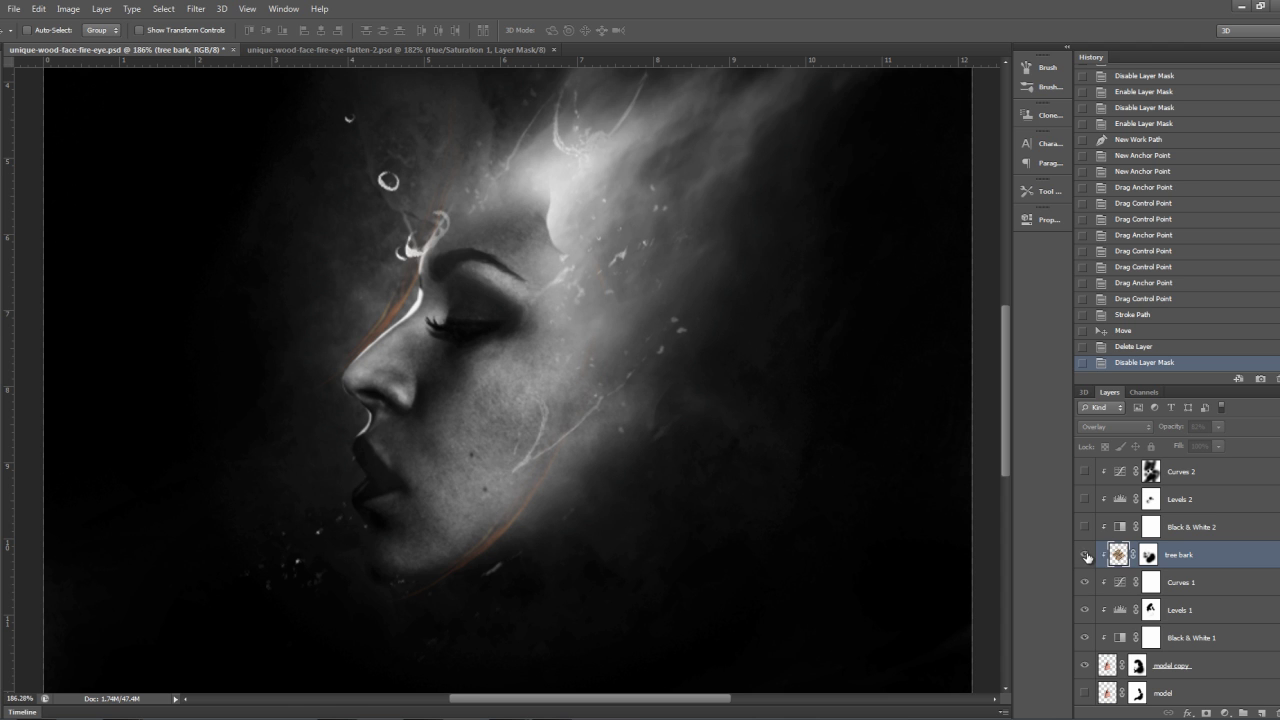
pyautogui.click(1083, 556)
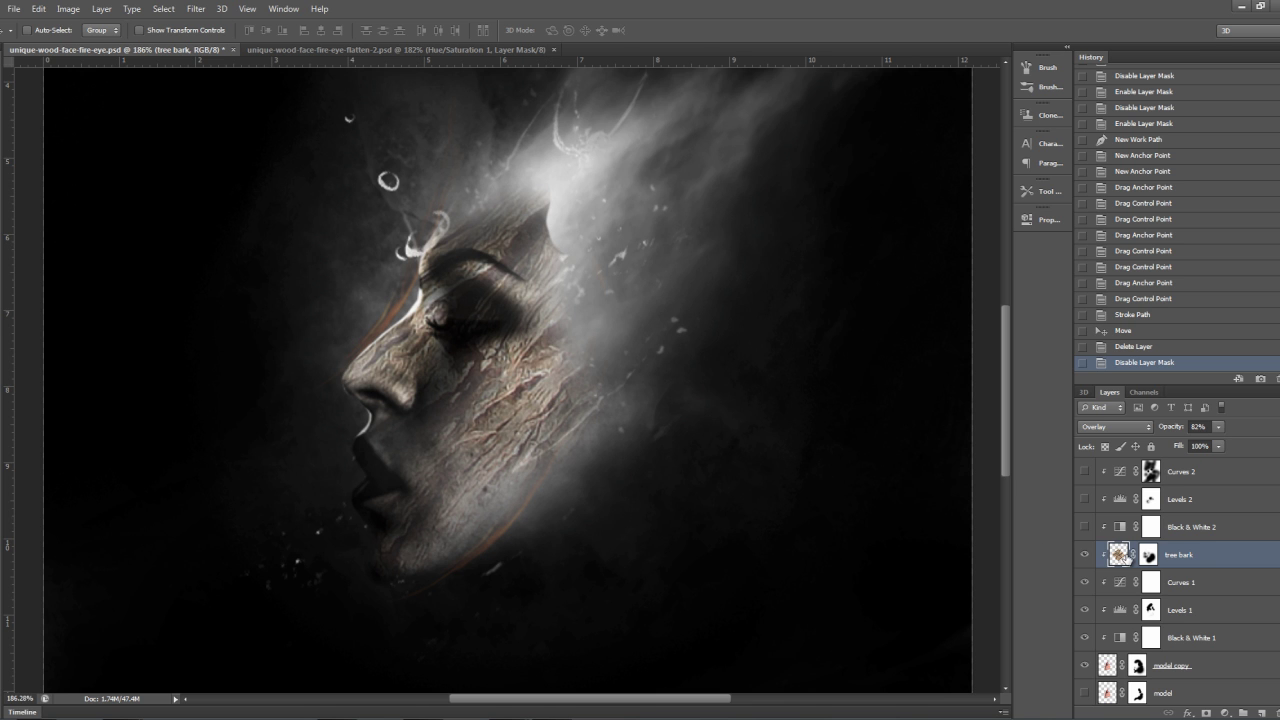
pyautogui.rightClick(1208, 556)
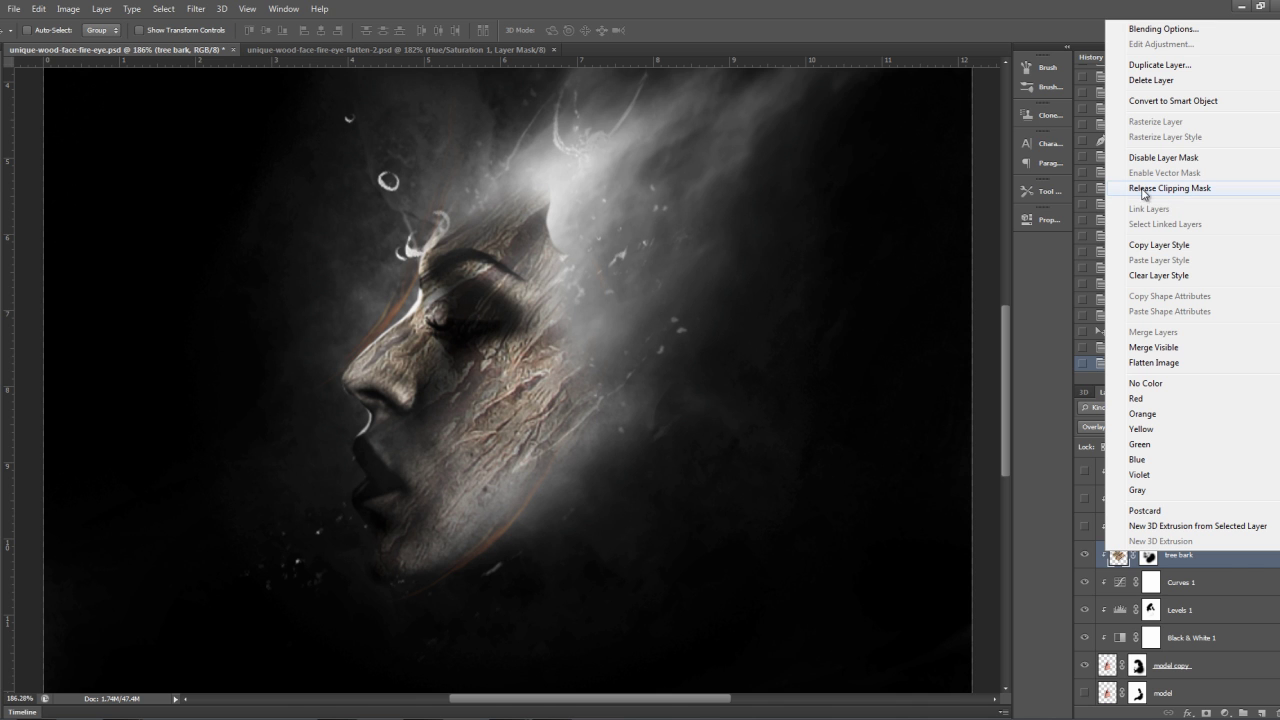
pyautogui.click(1231, 566)
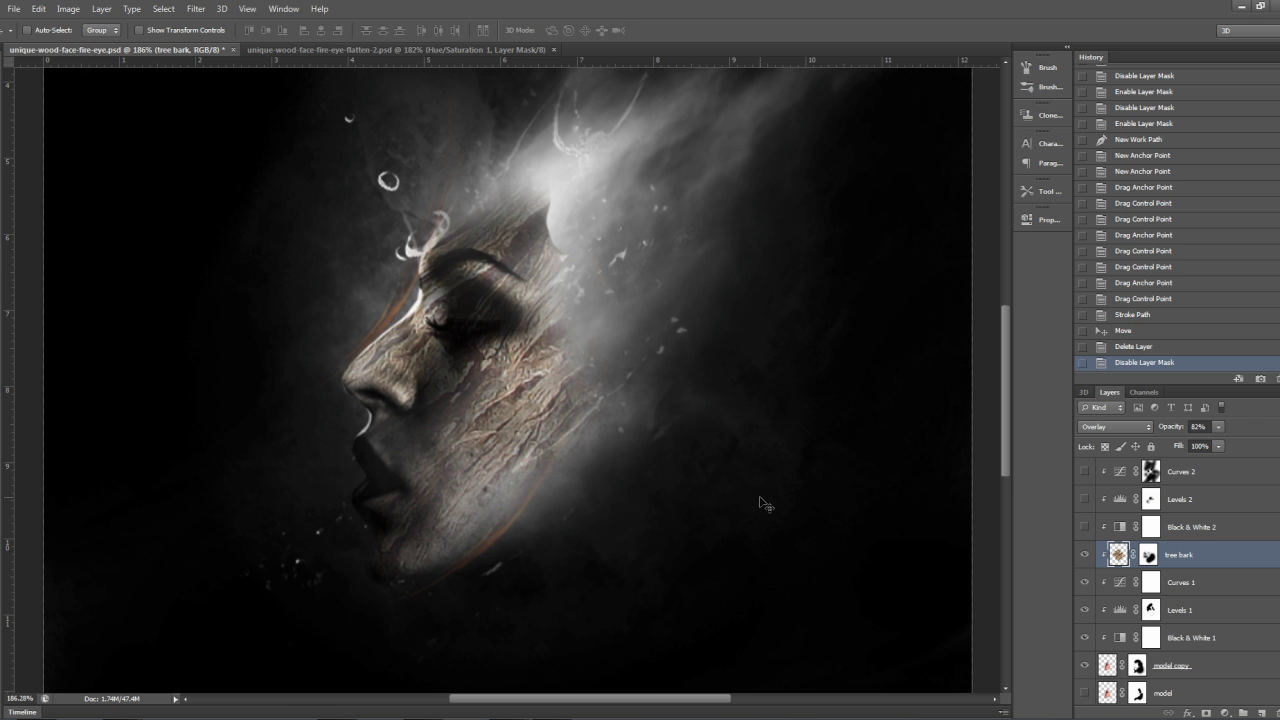
# Overlay the tree bark layer's mask in red, inspect the masked areas around the mouth, jaw and cheek, and turn the overlay off
pyautogui.click(1149, 556)
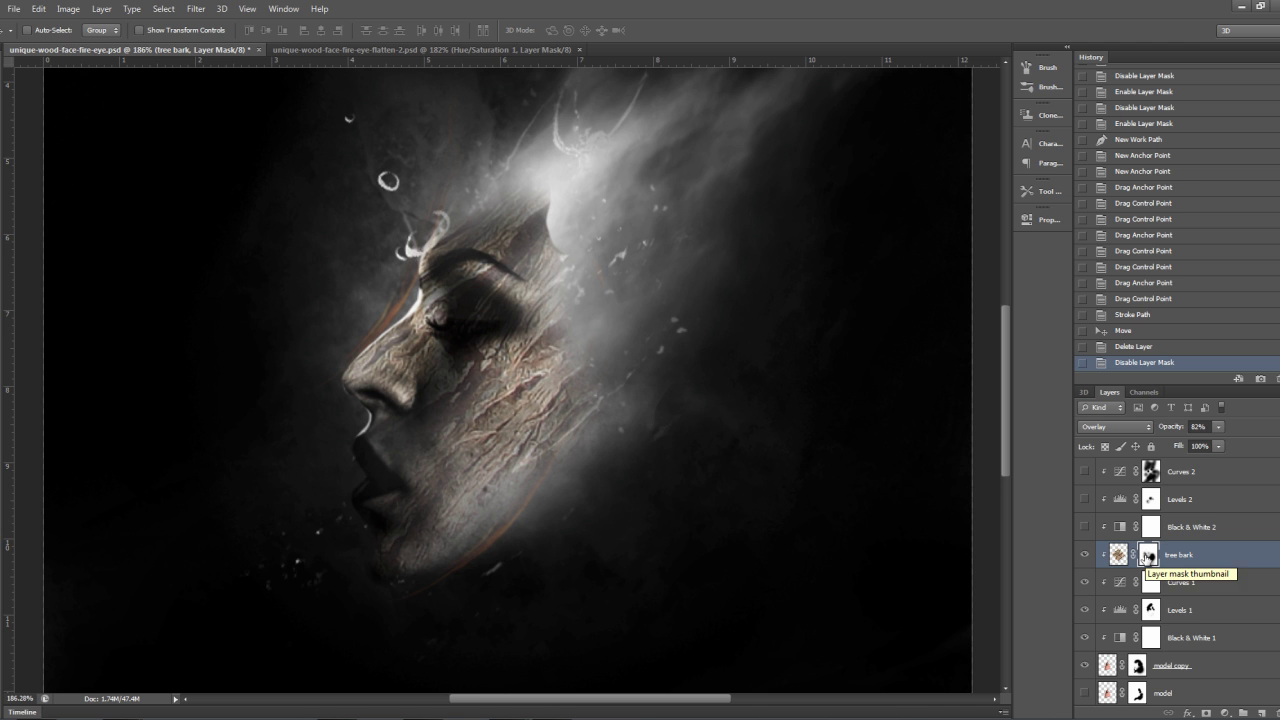
pyautogui.keyDown('alt'); pyautogui.keyDown('shift'); pyautogui.click(1149, 556); pyautogui.keyUp('shift'); pyautogui.keyUp('alt')
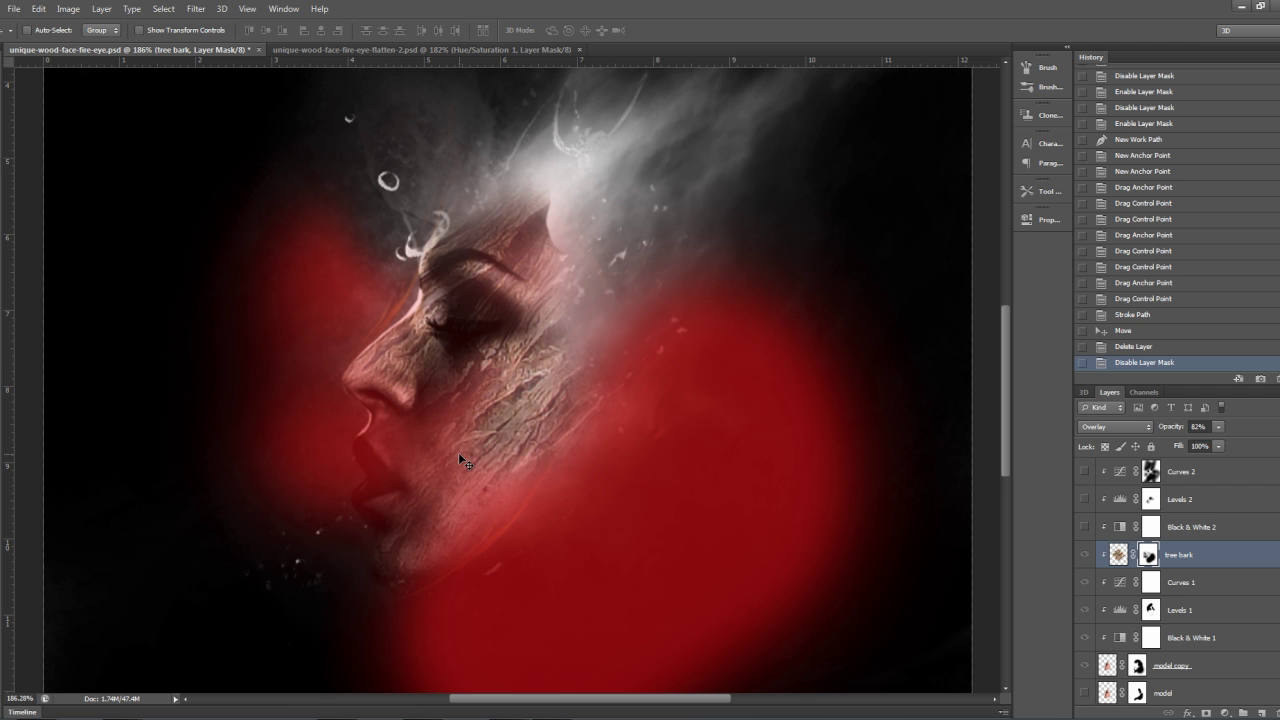
pyautogui.scroll(-3, 458, 452)
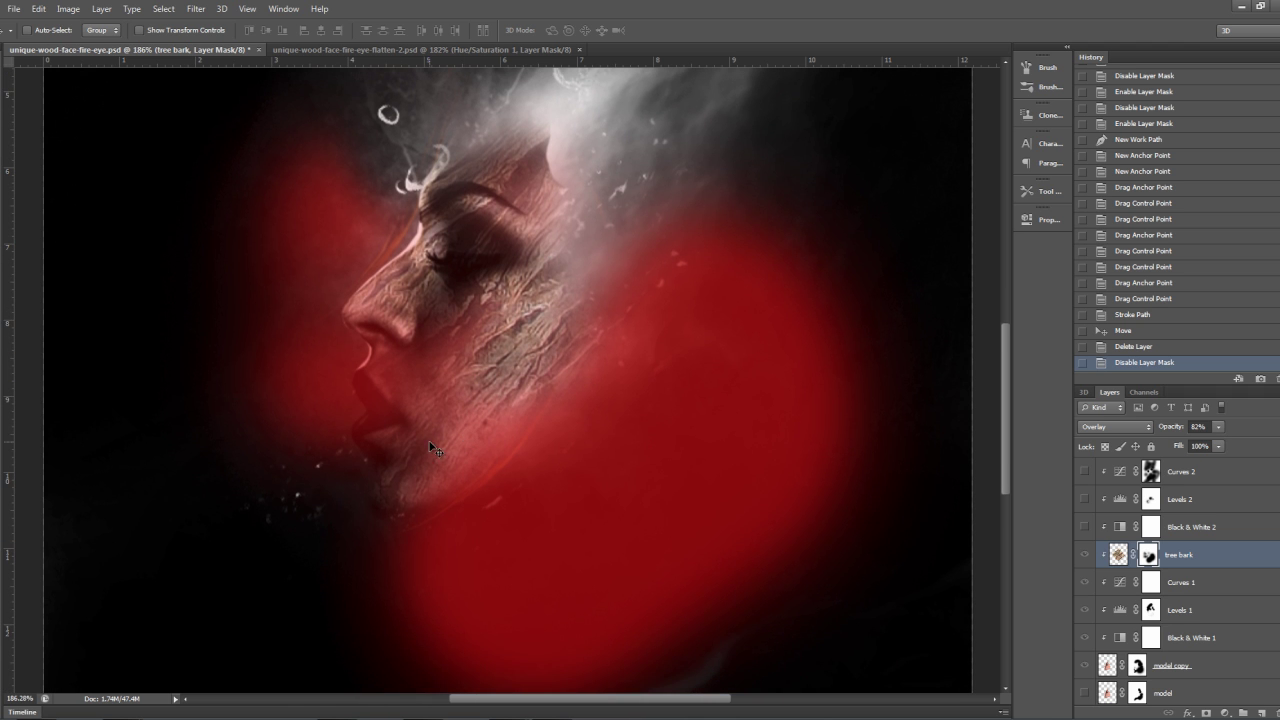
pyautogui.scroll(1, 437, 440)
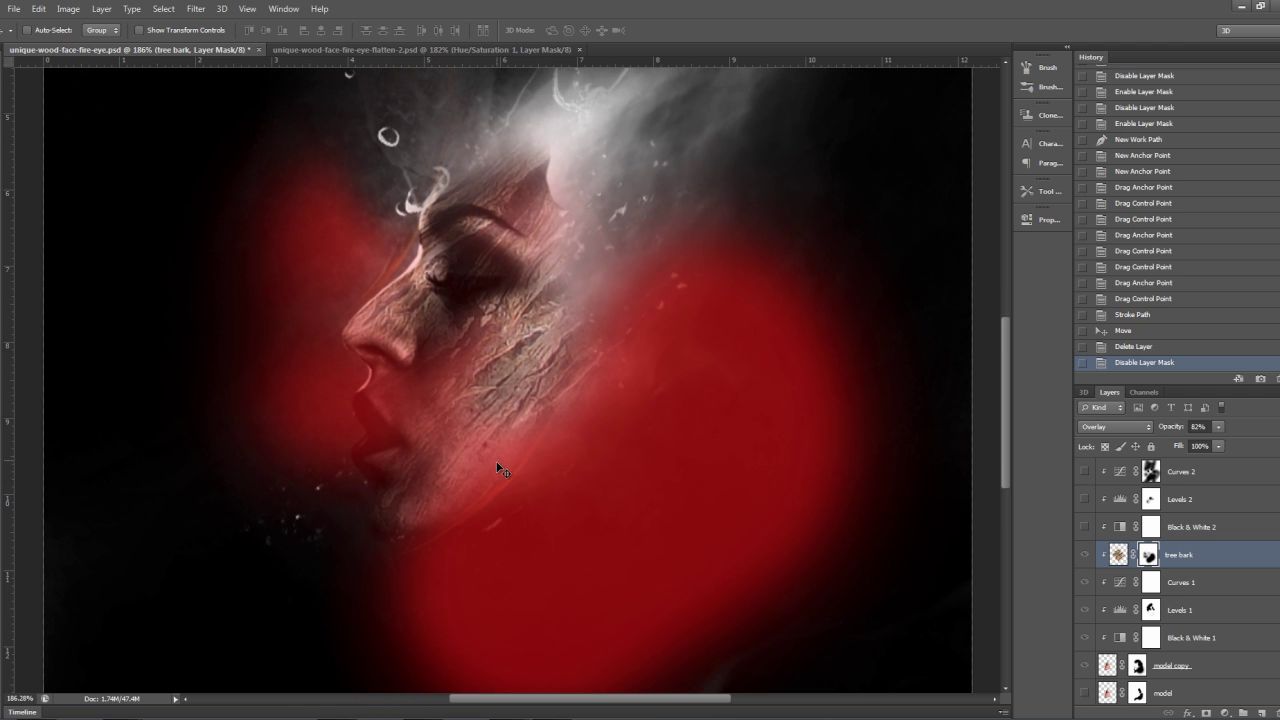
pyautogui.scroll(-1, 436, 466)
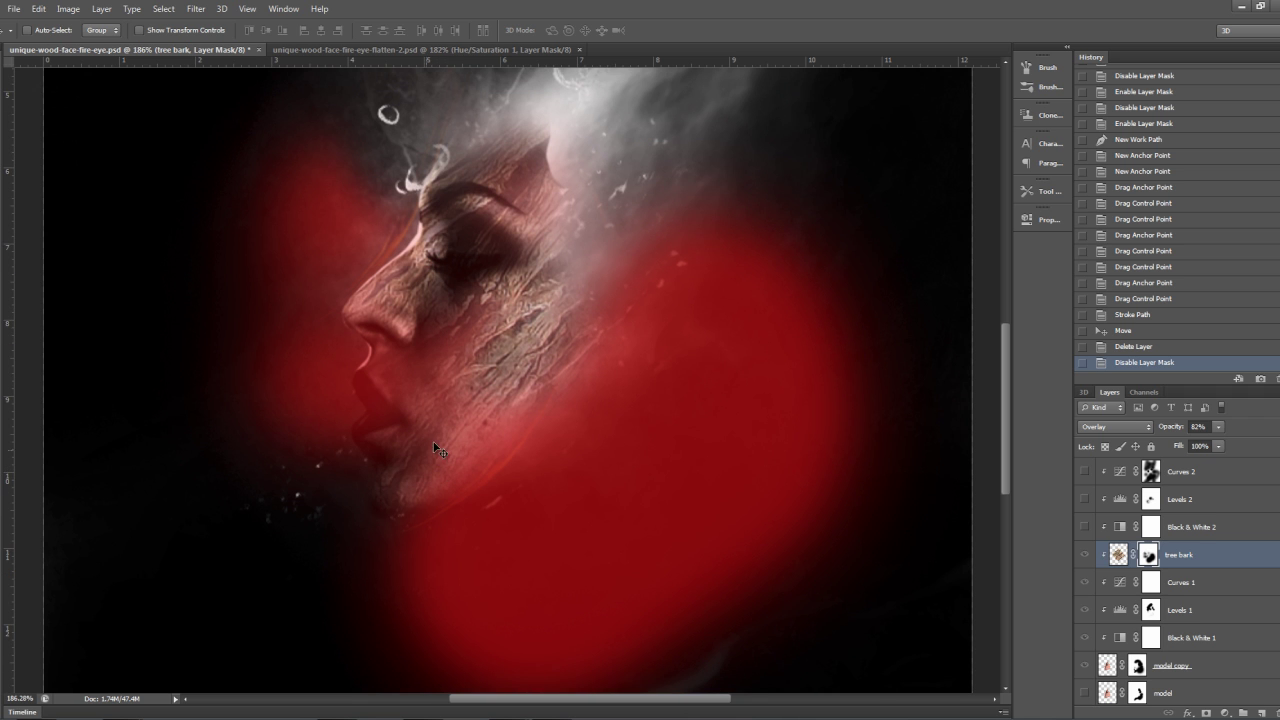
pyautogui.scroll(-1, 425, 470)
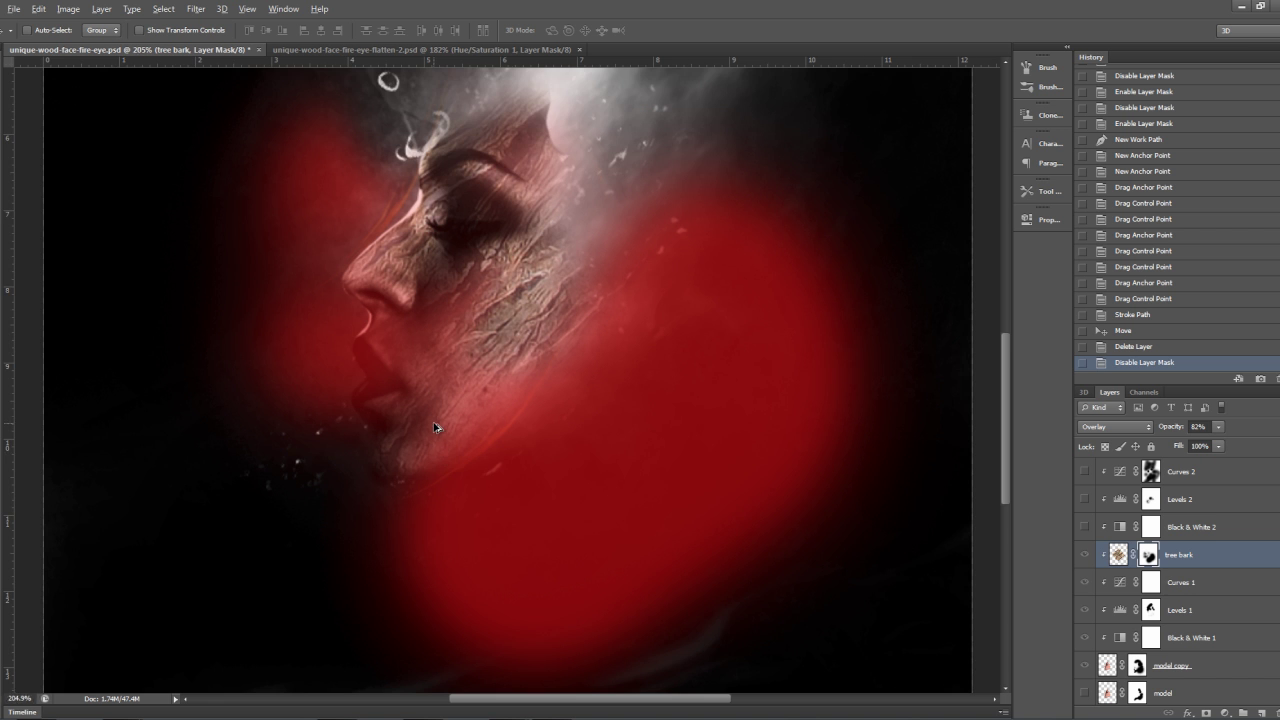
pyautogui.scroll(2, 434, 428)
pyautogui.press('\\')
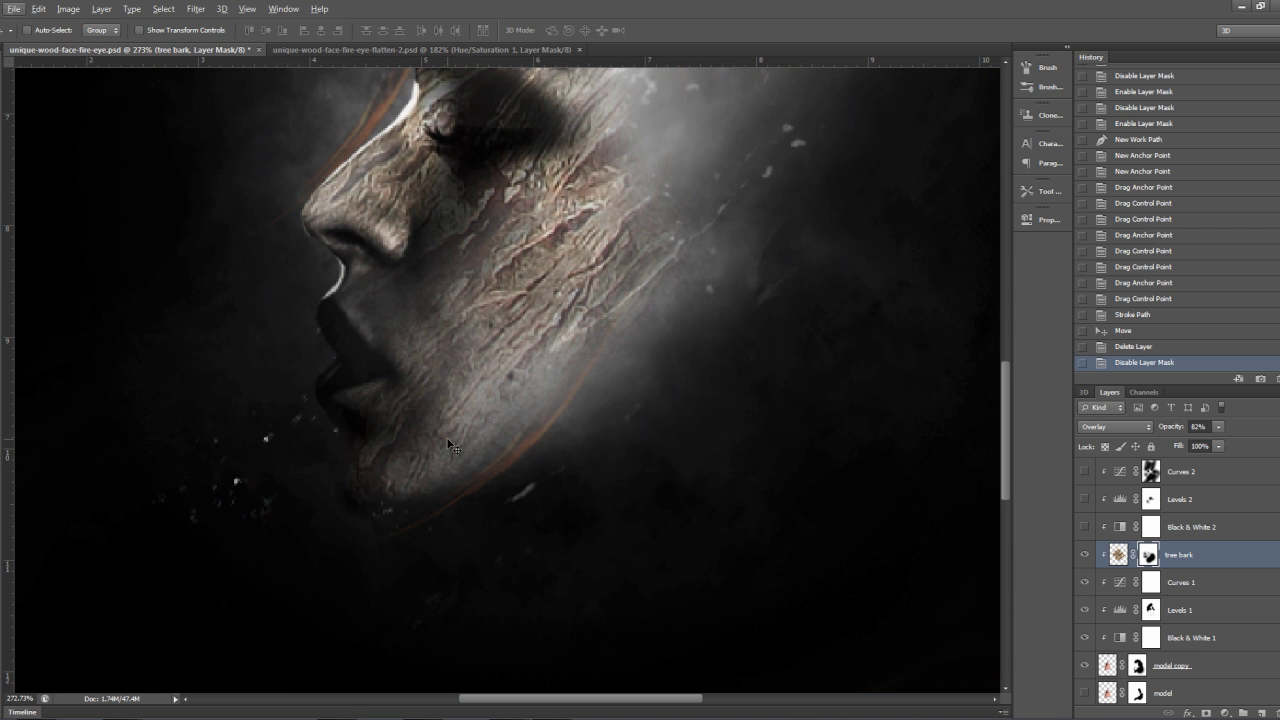
# Examine how the tree bark texture blends across the jaw, cheek, nose and eye, and check the whole image at 100%
pyautogui.scroll(1, 446, 437)
pyautogui.scroll(2, 477, 460)
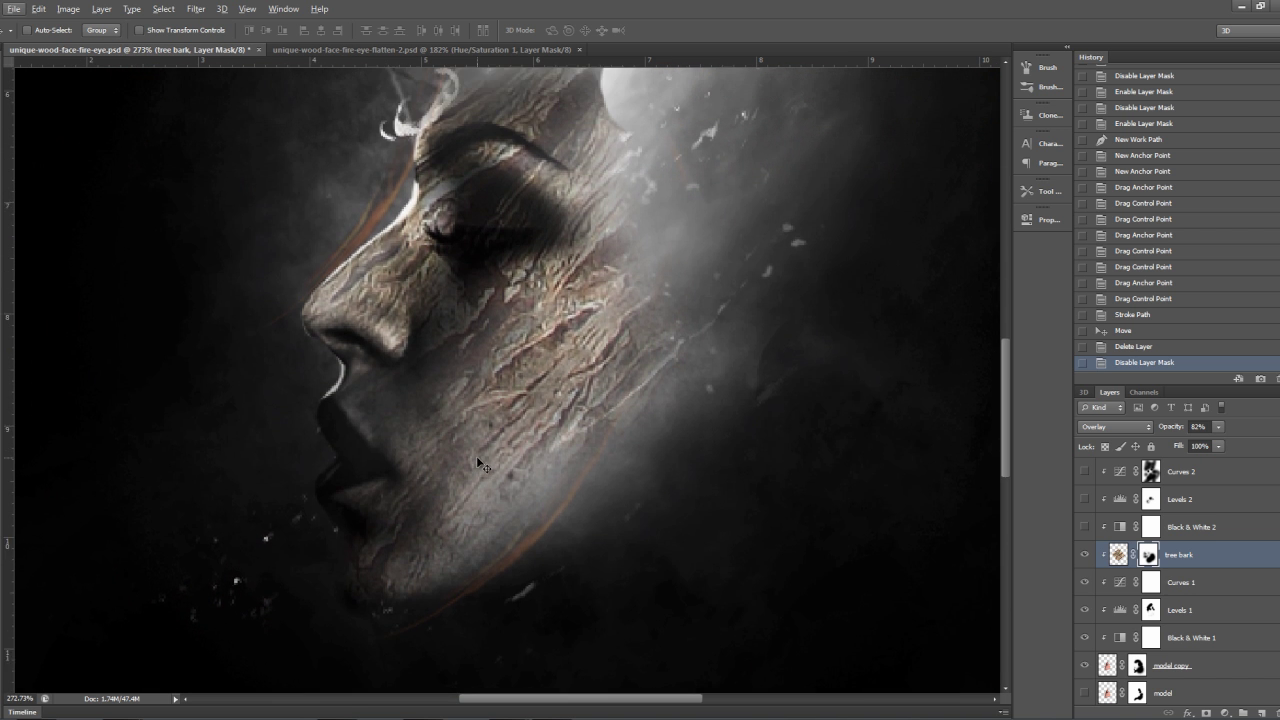
pyautogui.scroll(1, 489, 477)
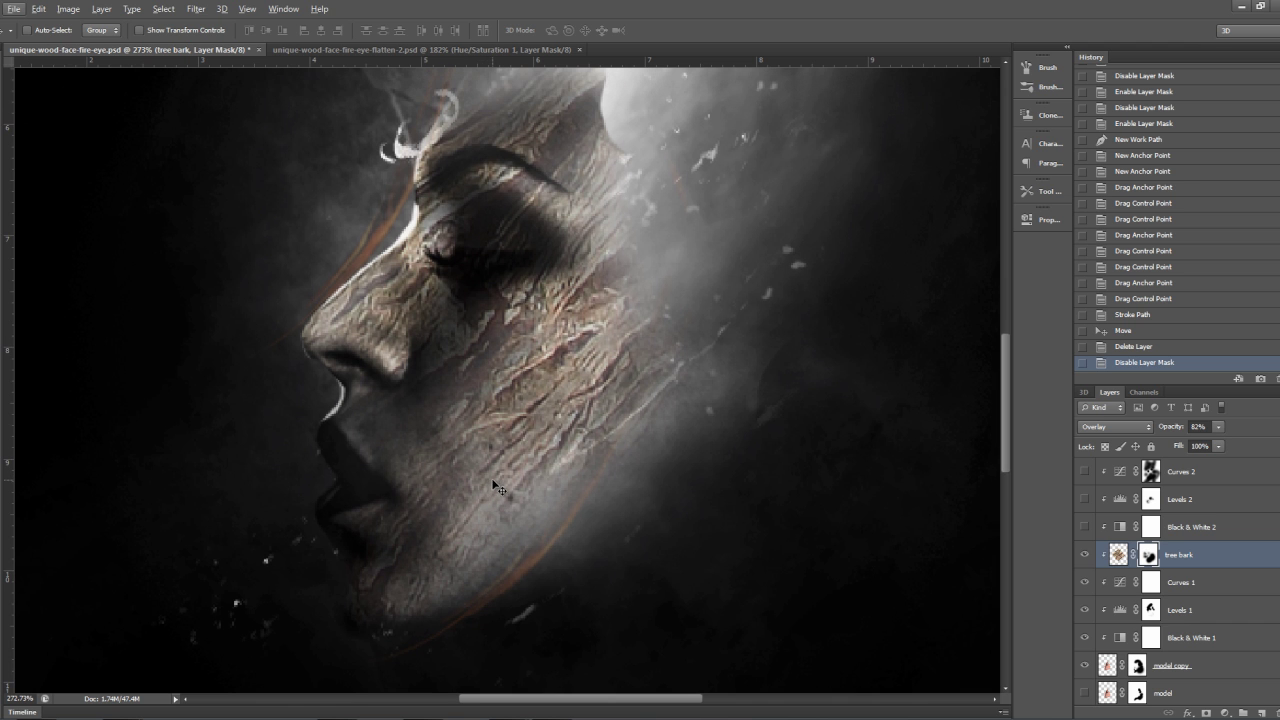
pyautogui.scroll(3, 497, 496)
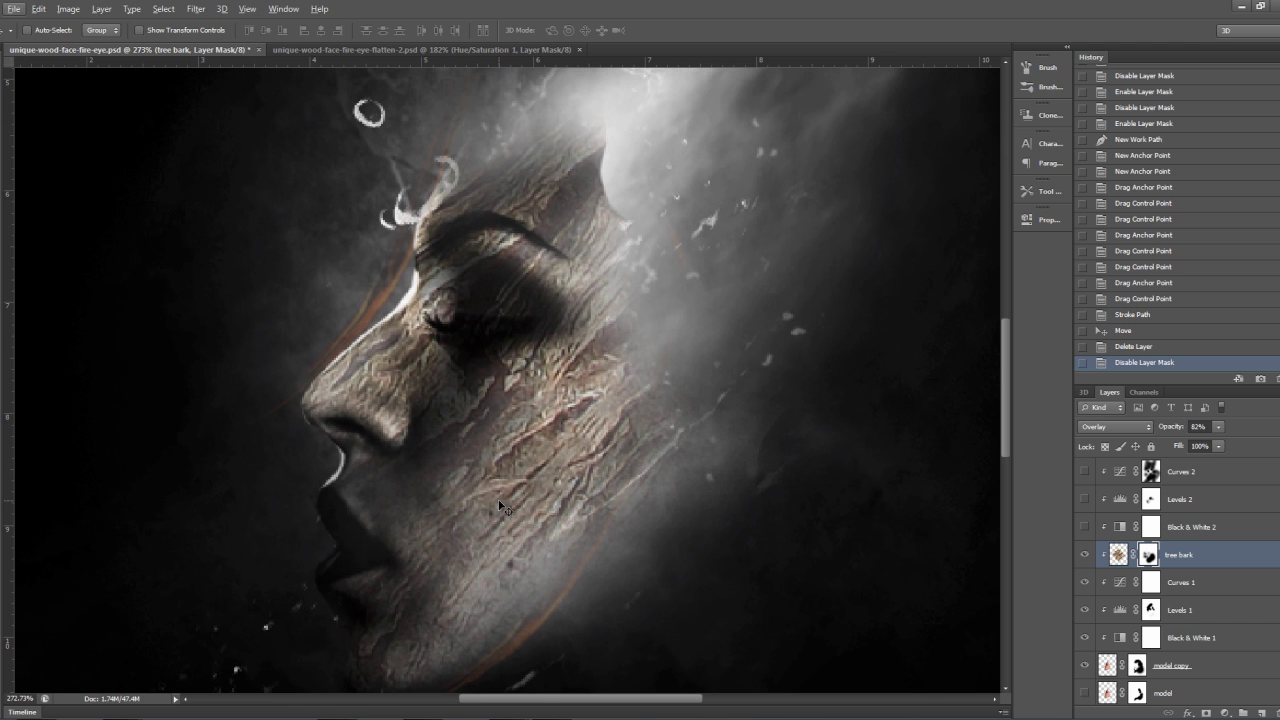
pyautogui.scroll(2, 488, 423)
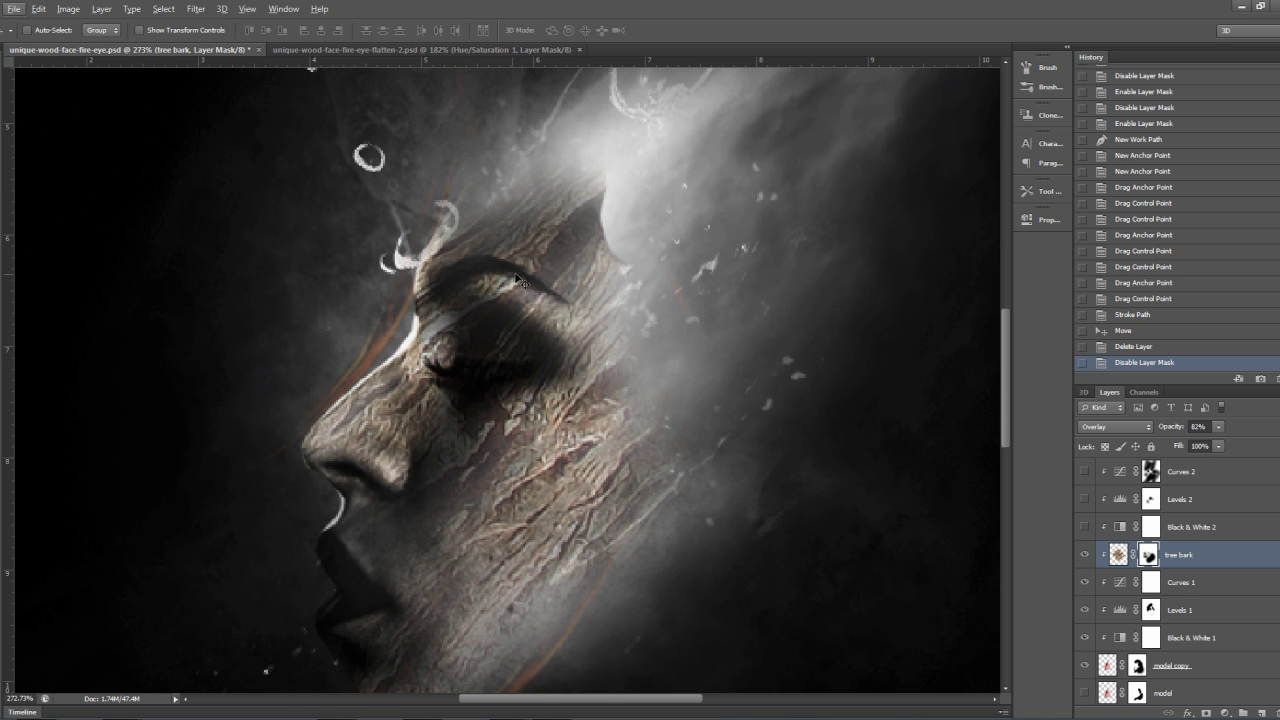
pyautogui.scroll(1, 558, 271)
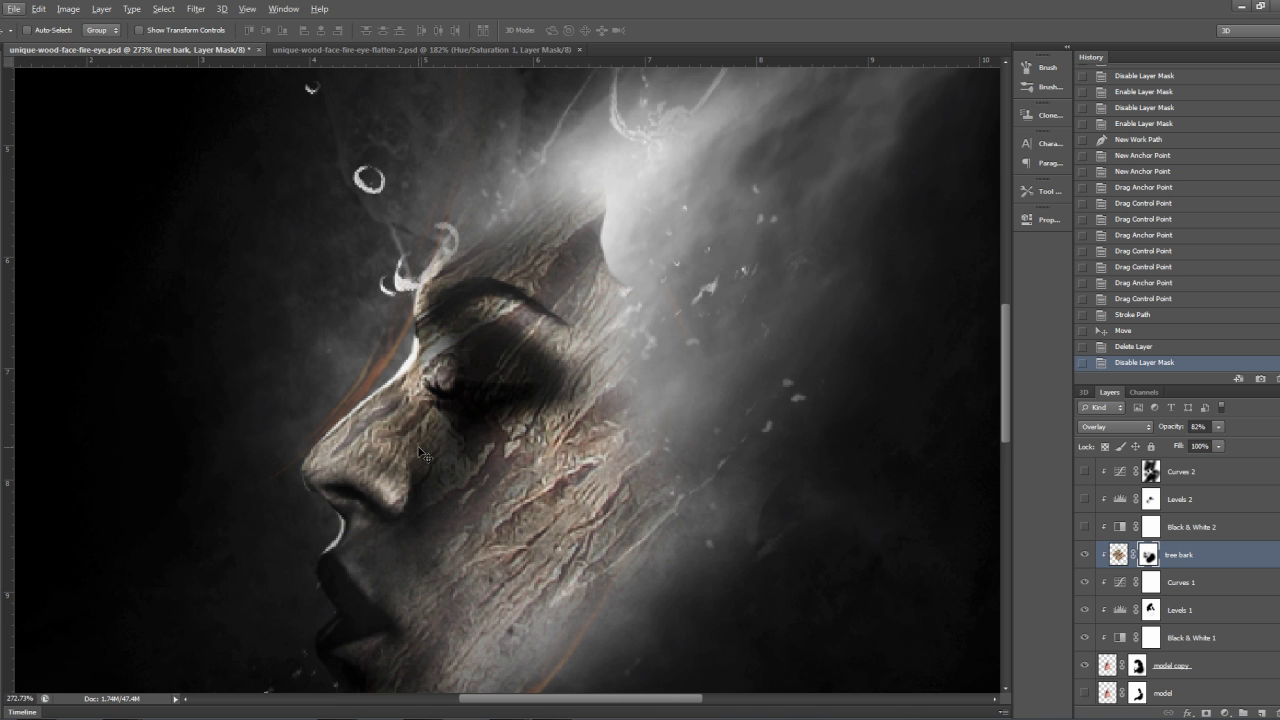
pyautogui.scroll(1, 1178, 584)
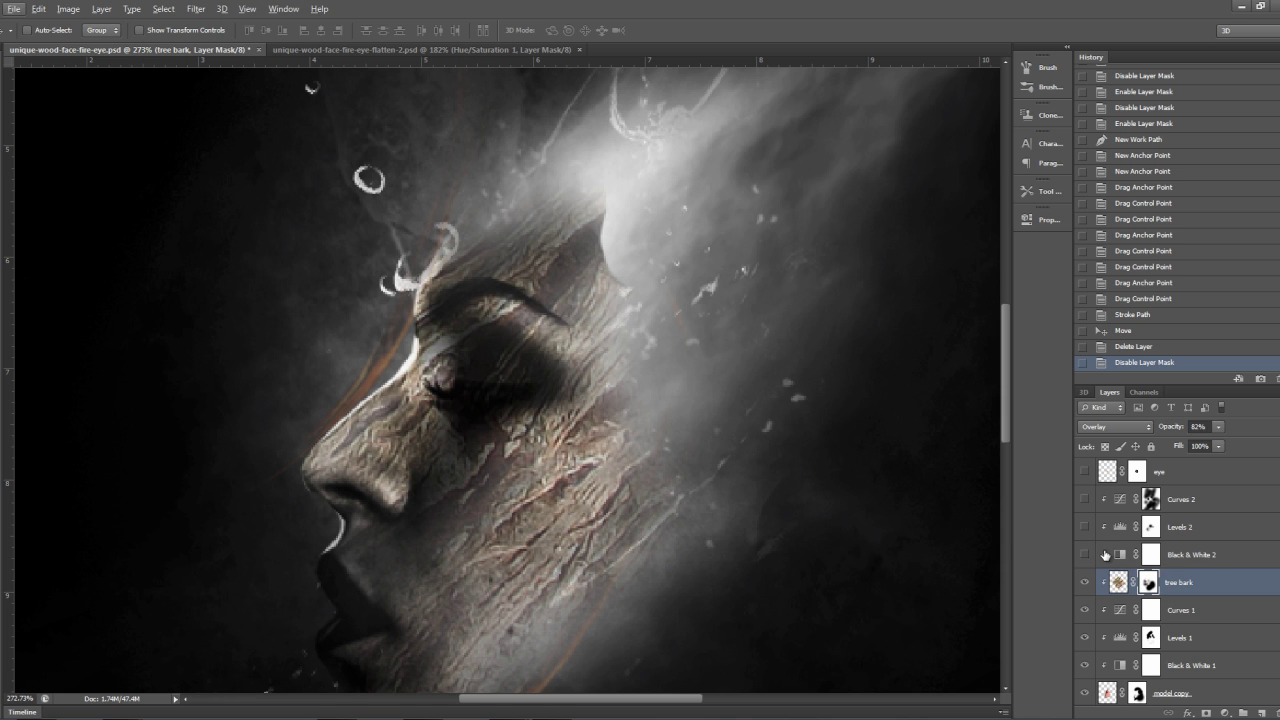
pyautogui.scroll(-2, 628, 448)
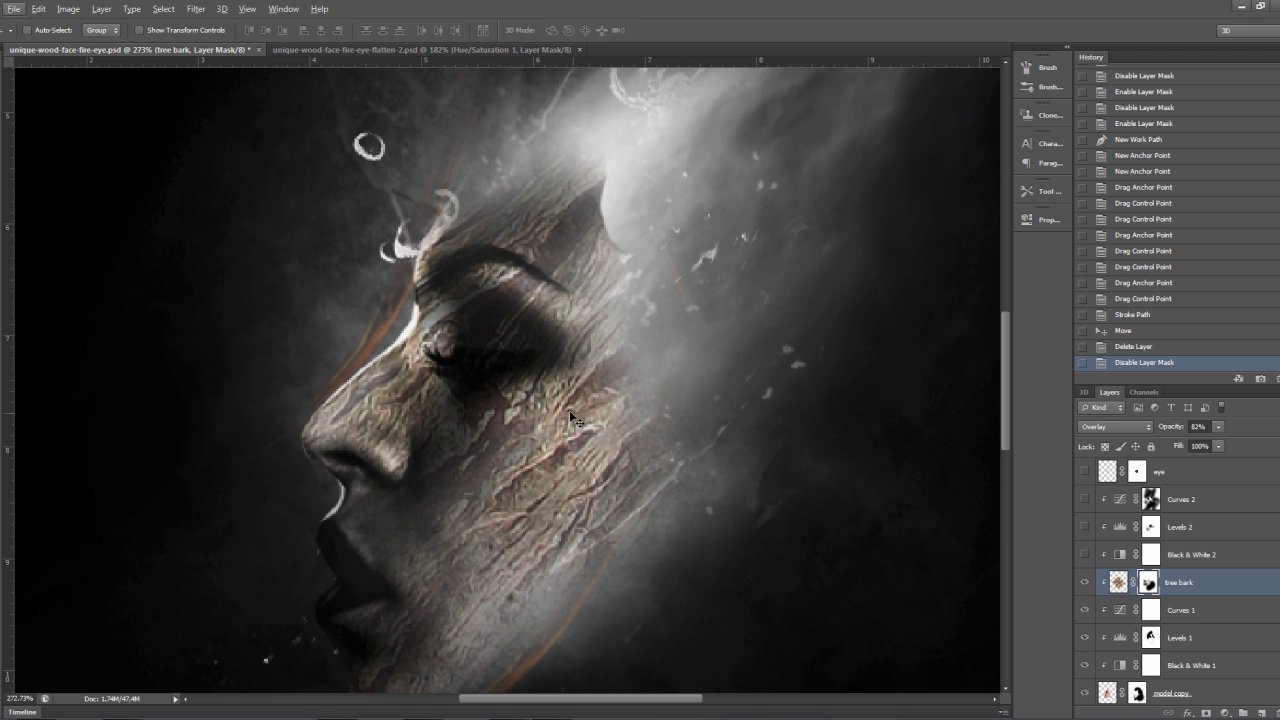
pyautogui.scroll(-1, 561, 407)
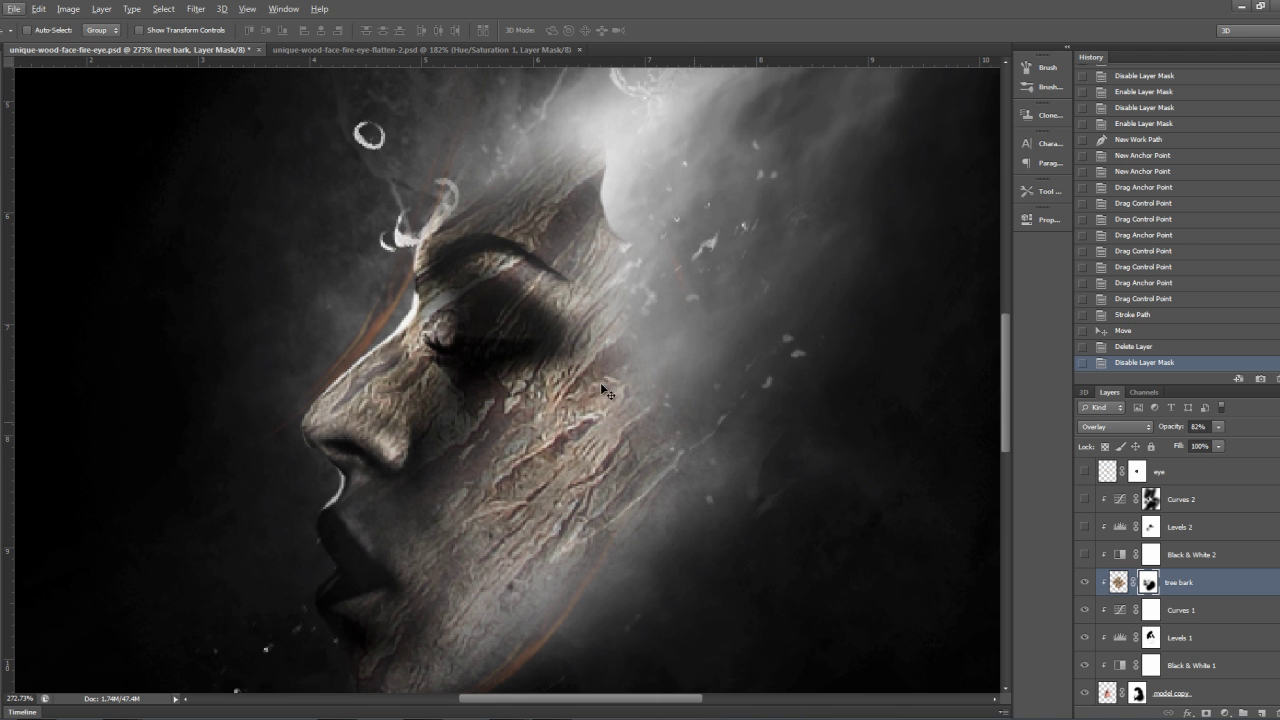
pyautogui.press('z')
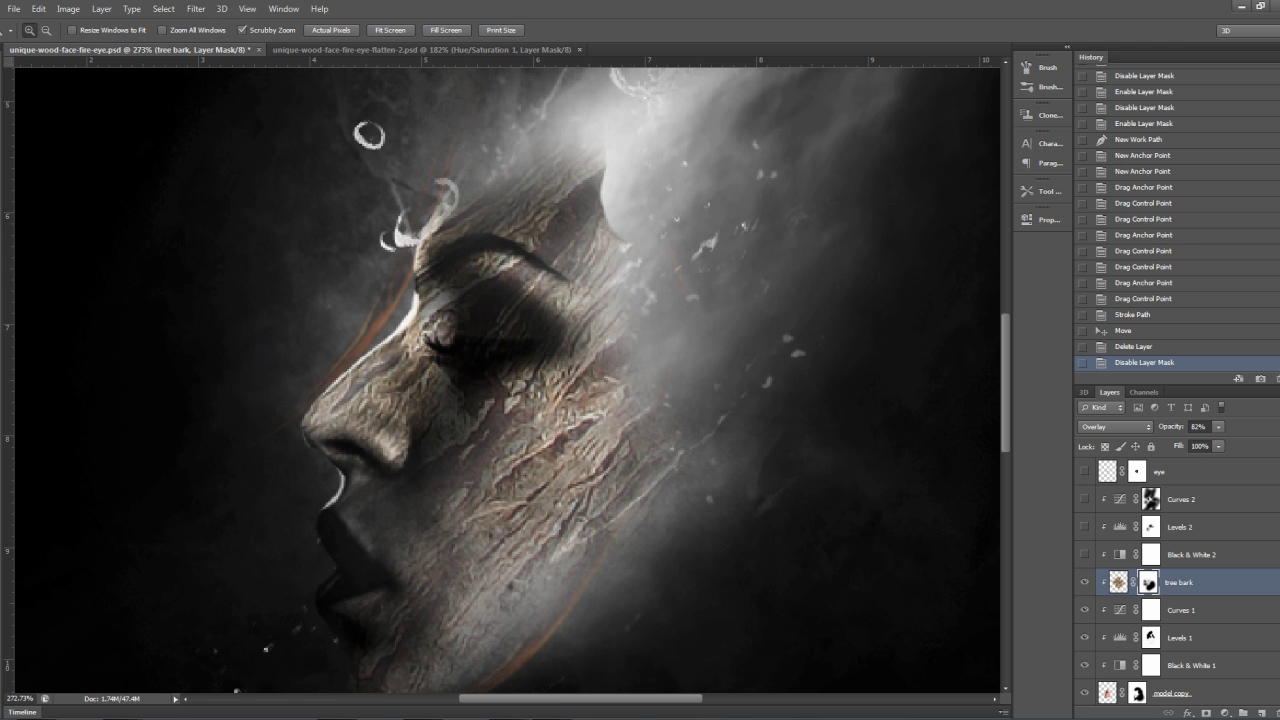
pyautogui.hotkey('ctrl', '1')
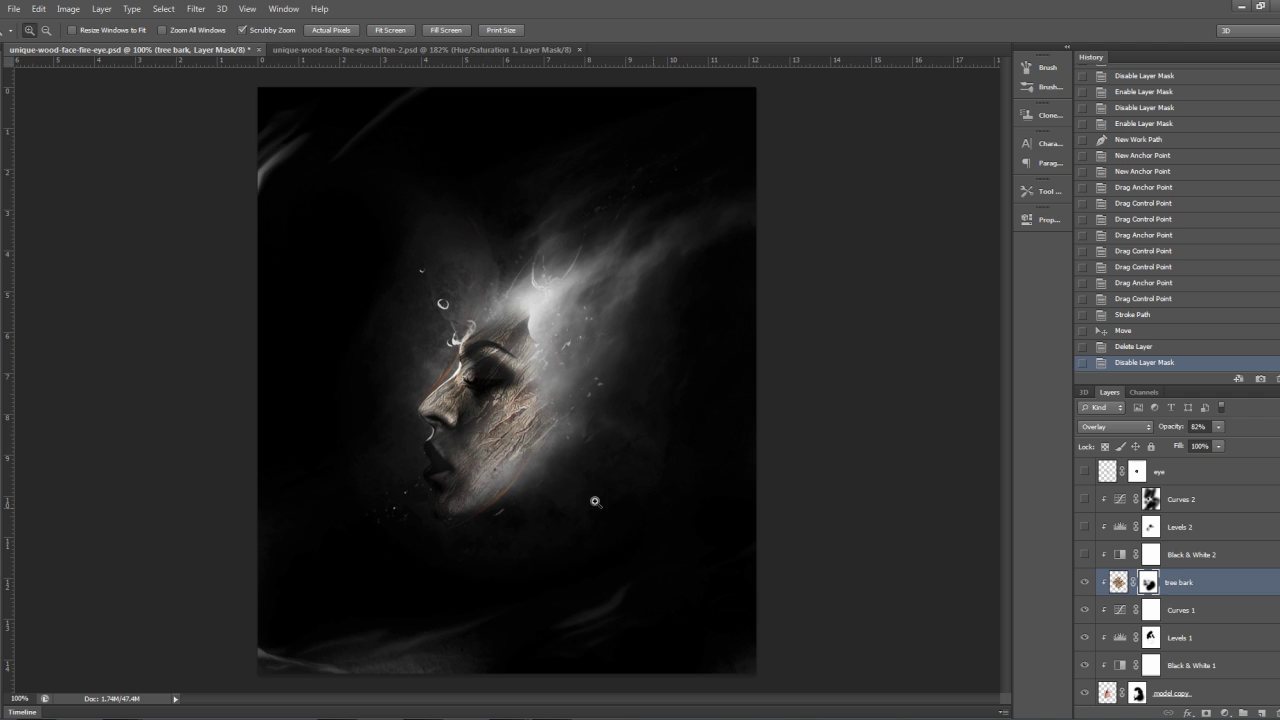
# Show the Black & White 2 adjustment layer above tree bark and review its colour settings
pyautogui.click(1122, 560)
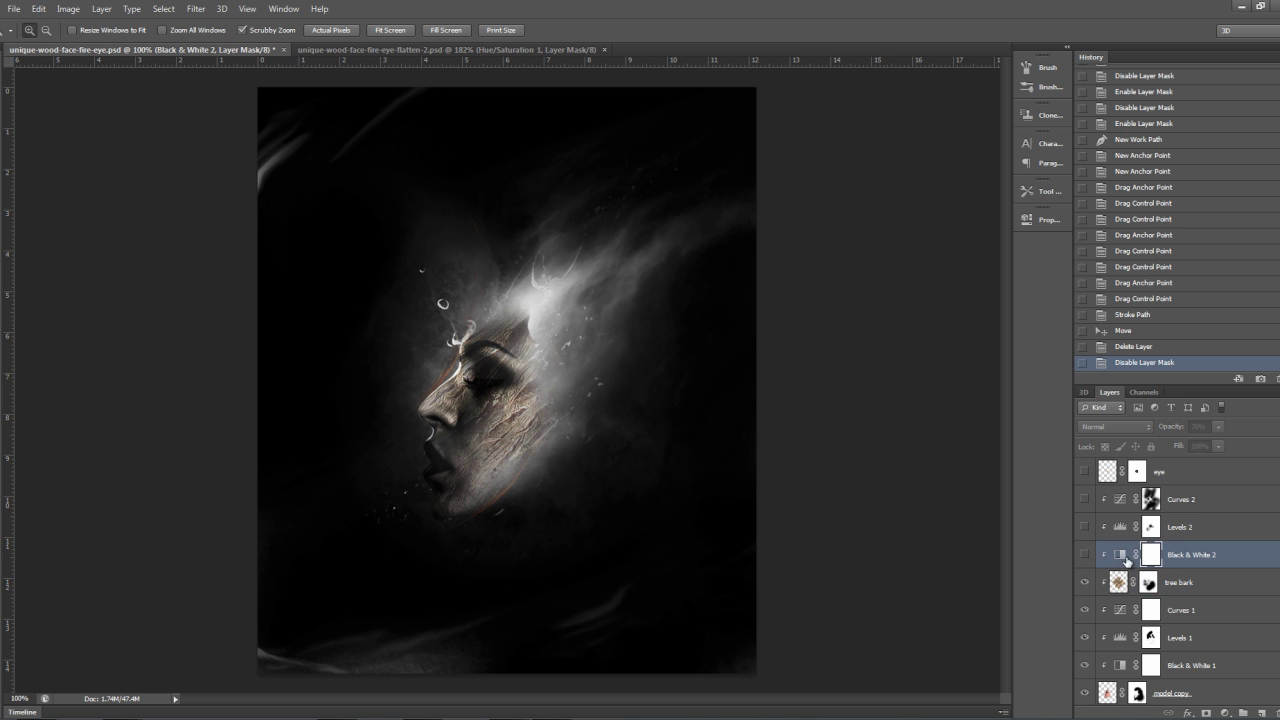
pyautogui.doubleClick(1122, 557)
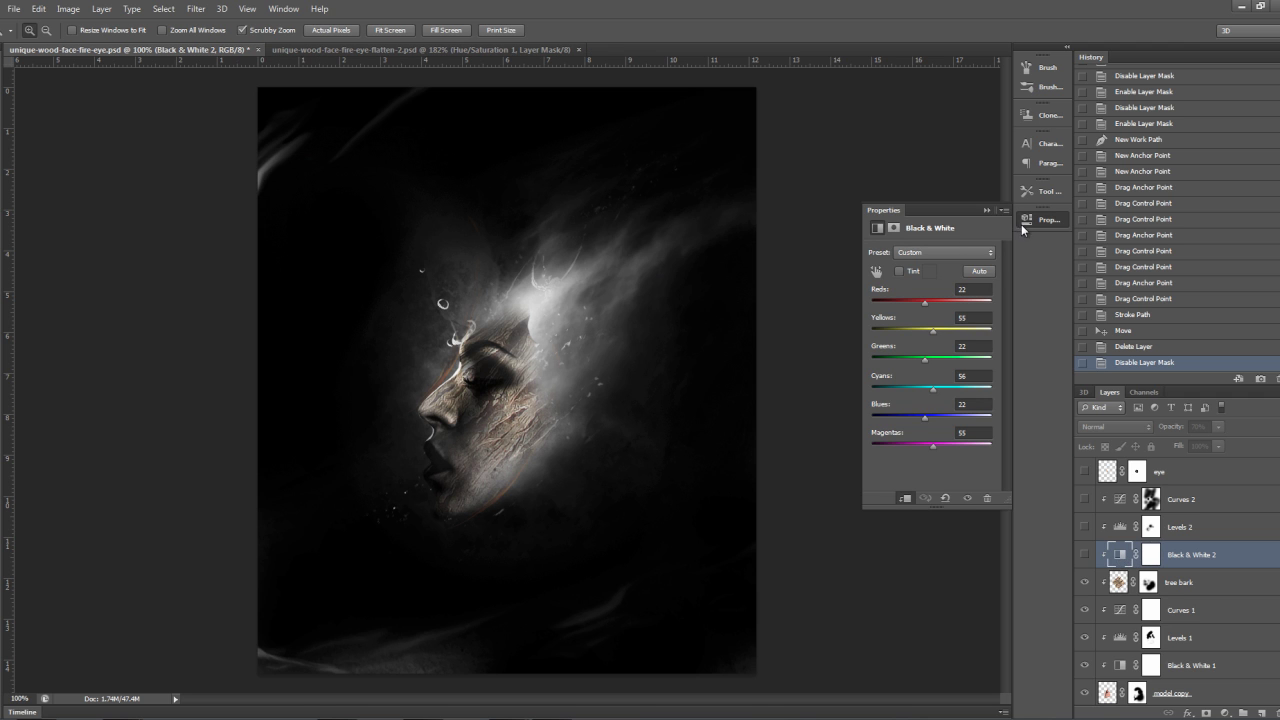
pyautogui.click(1086, 556)
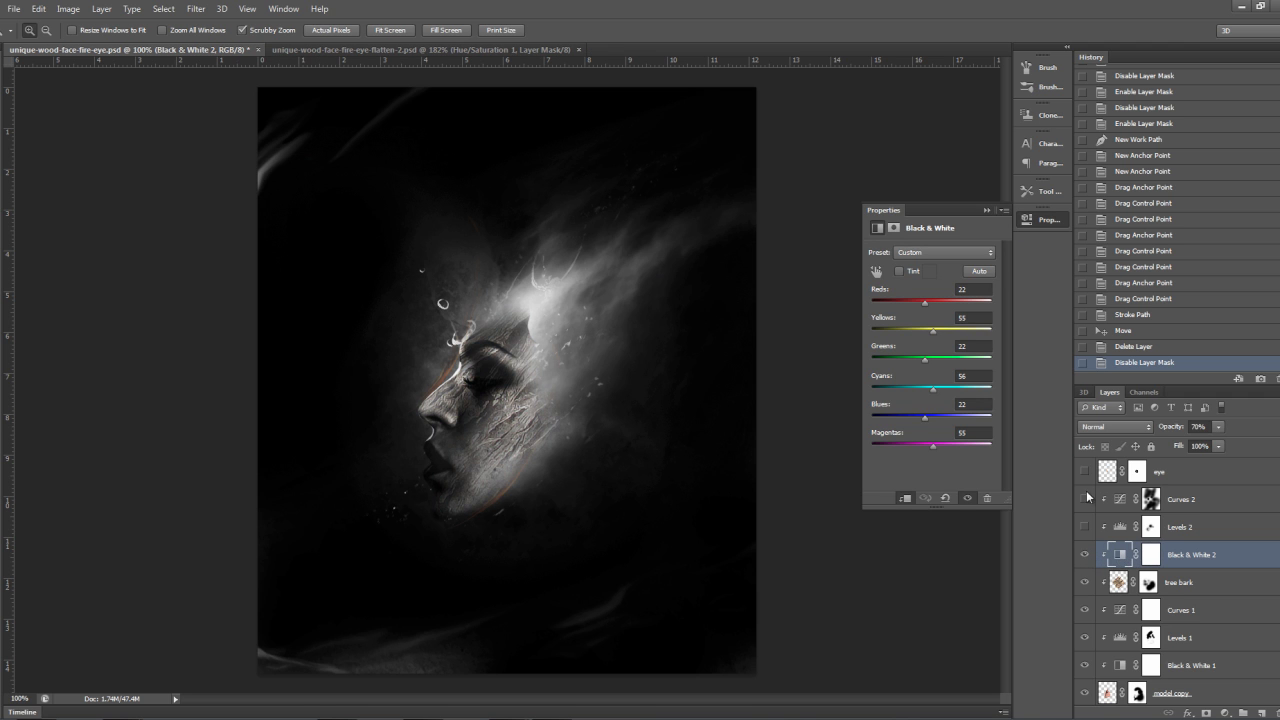
pyautogui.click(1045, 218)
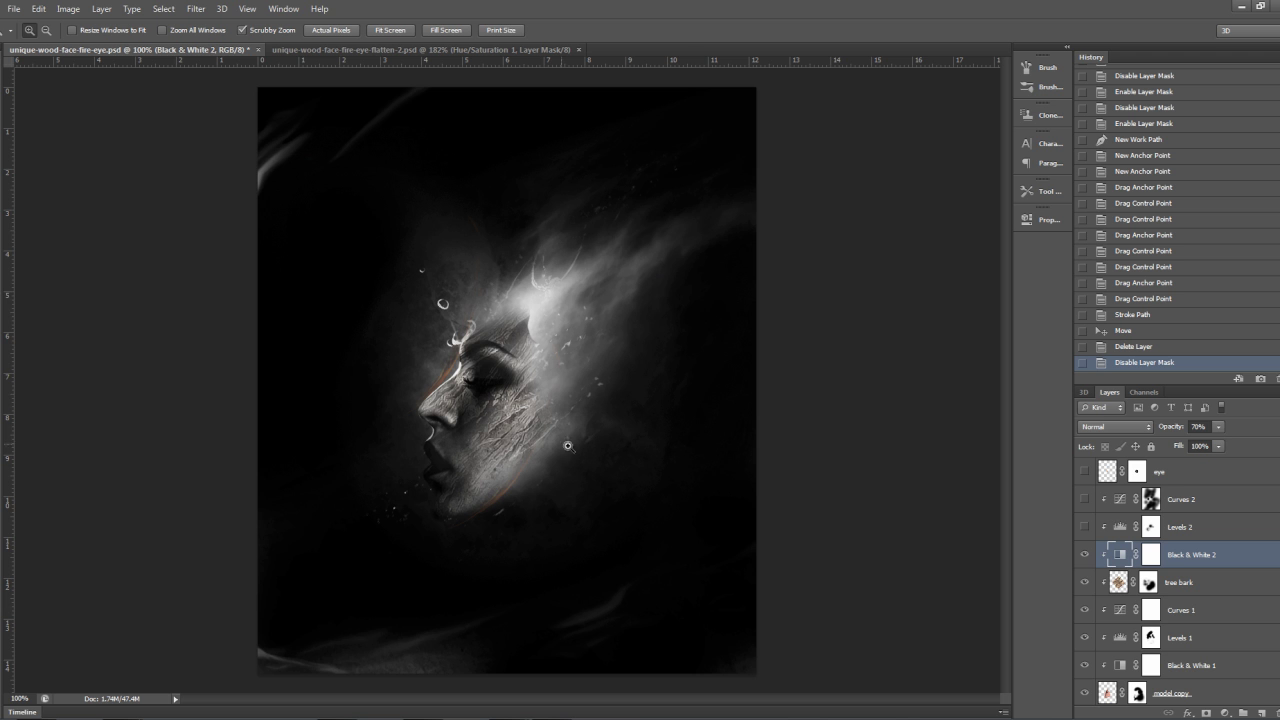
# Show the Levels 2 adjustment layer and display its masked areas on the face as a red Quick Mask overlay
pyautogui.click(507, 437)
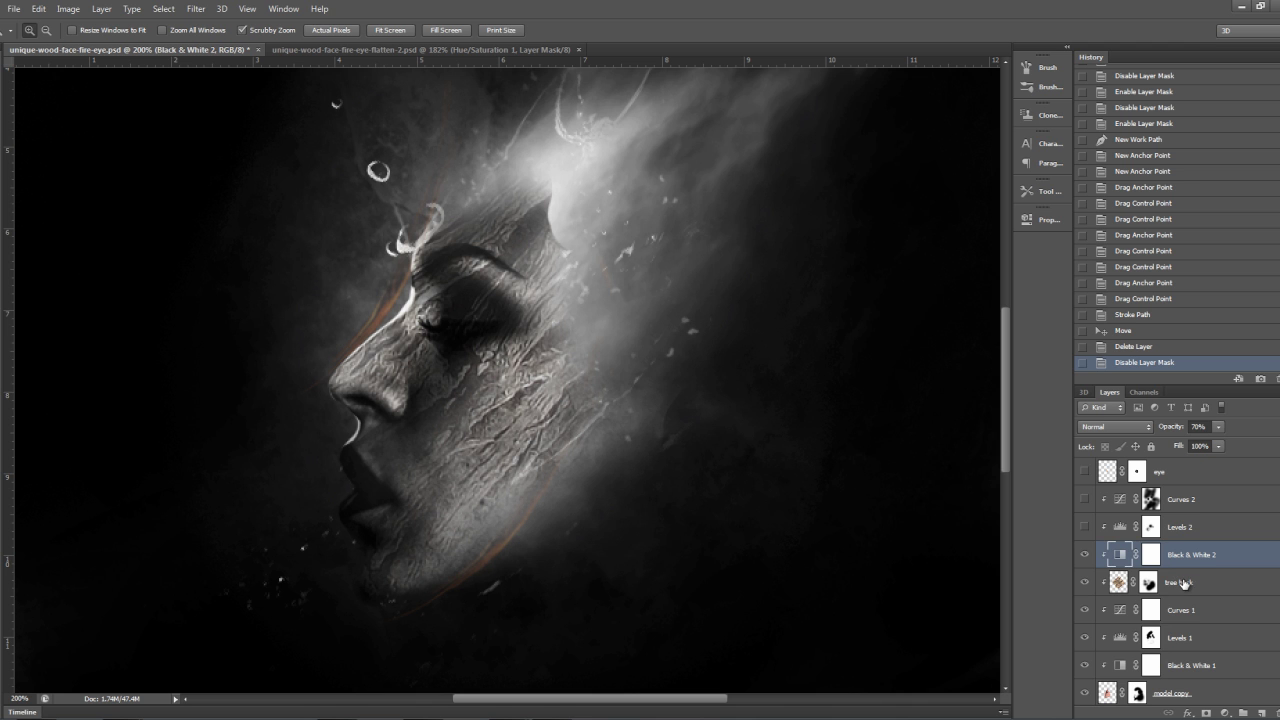
pyautogui.click(1086, 527)
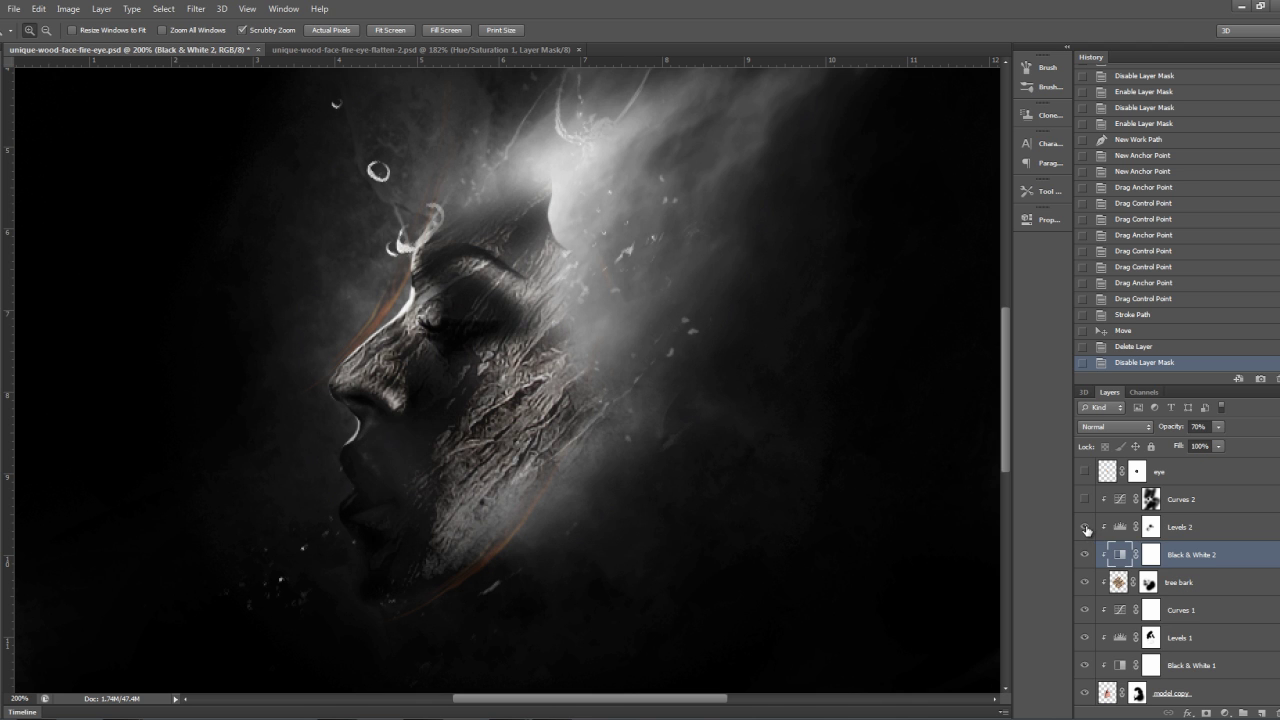
pyautogui.click(1148, 527)
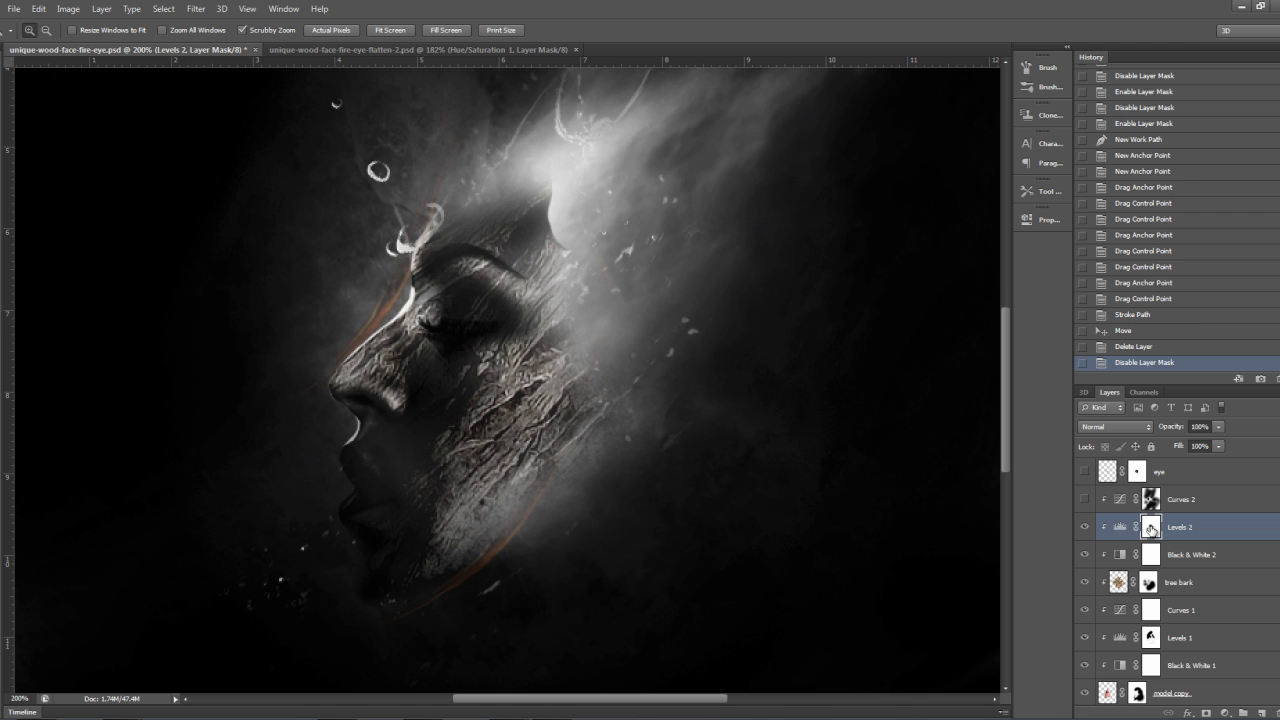
pyautogui.press('q')
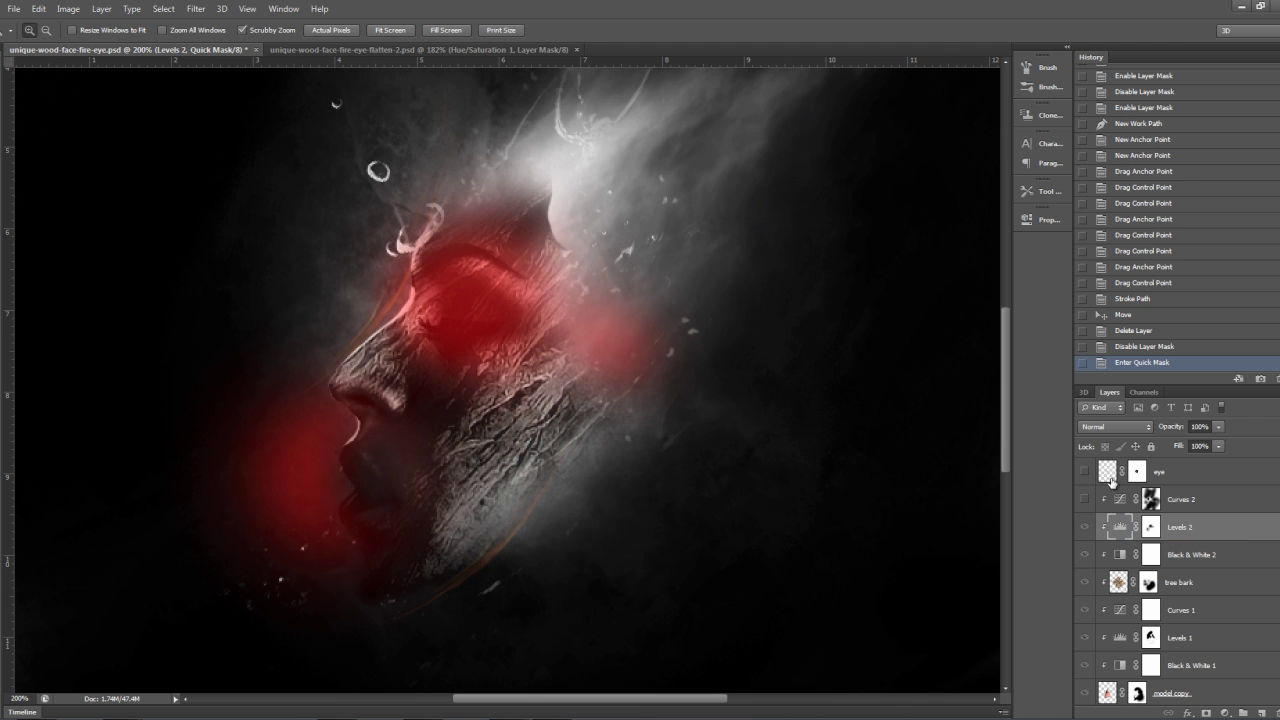
# Turn off the Levels 2 mask overlay, show the Curves 2 adjustment layer and inspect its effect on the face
pyautogui.press('q')
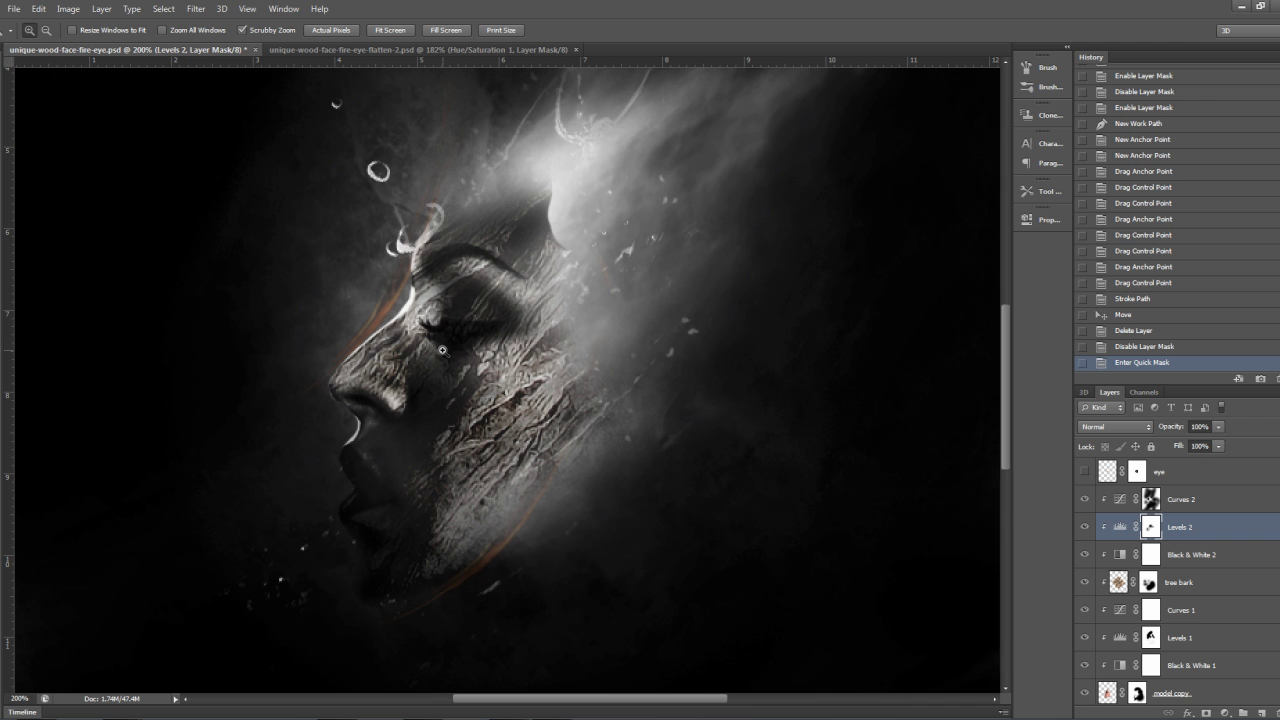
pyautogui.scroll(2, 442, 350)
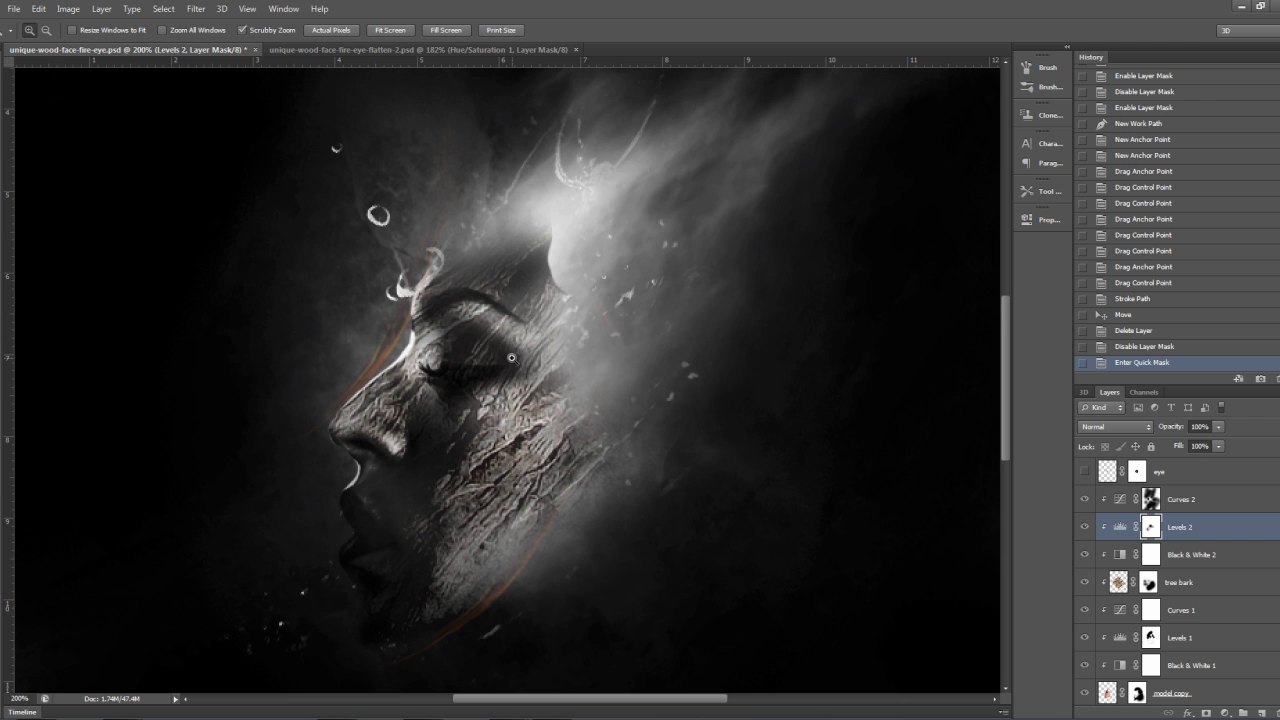
pyautogui.scroll(2, 510, 358)
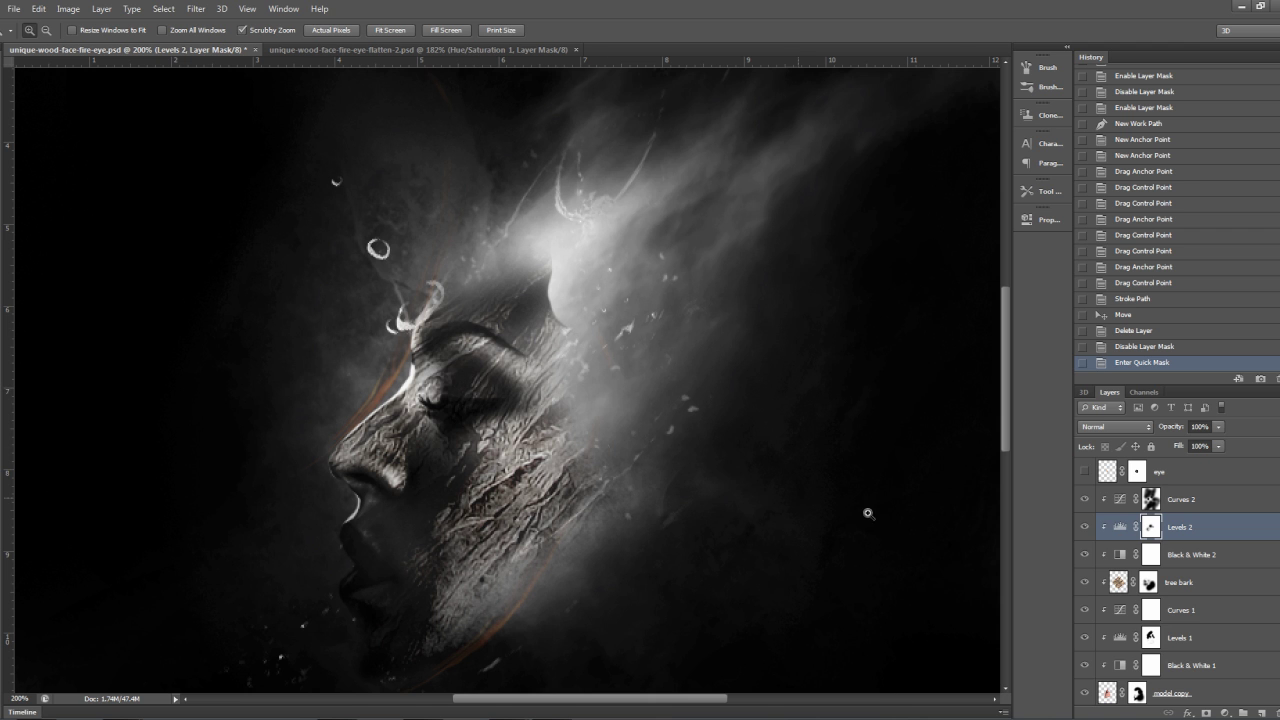
# Select the Curves 2 adjustment layer and look through the layers above it up to the tear layer
pyautogui.click(1121, 501)
pyautogui.scroll(3, 621, 466)
pyautogui.scroll(2, 1121, 530)
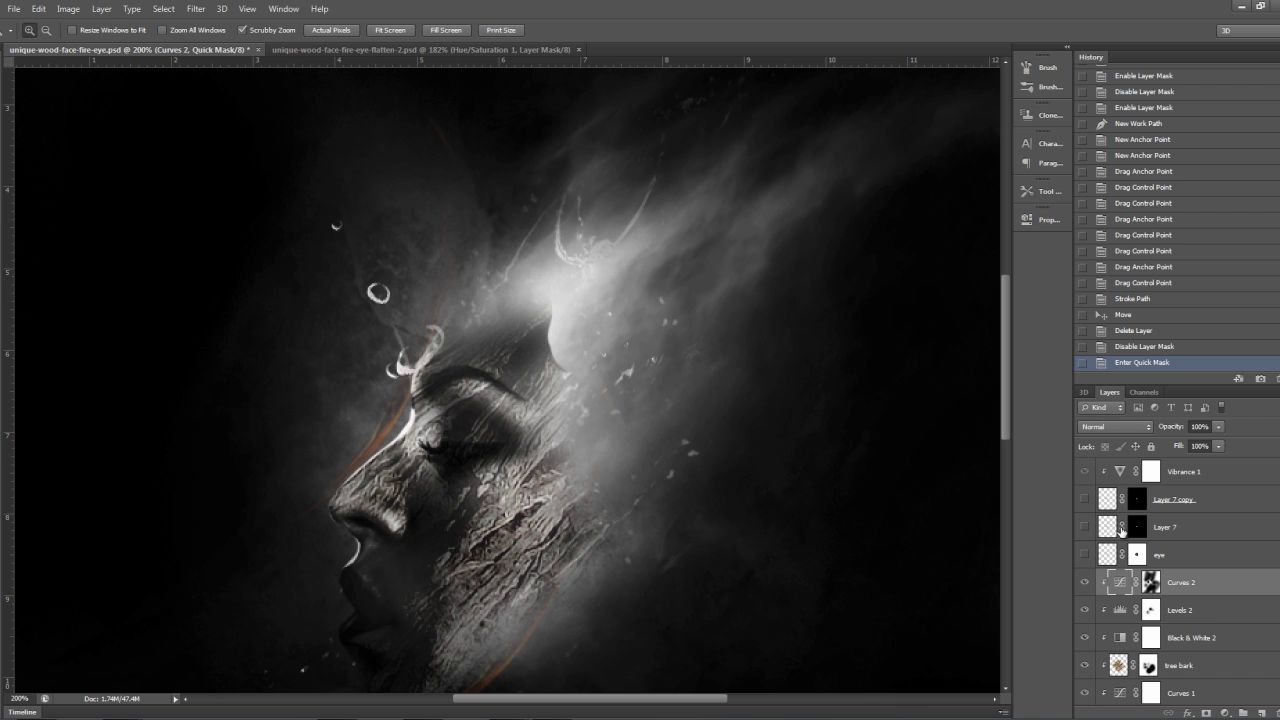
pyautogui.scroll(-1, 1121, 530)
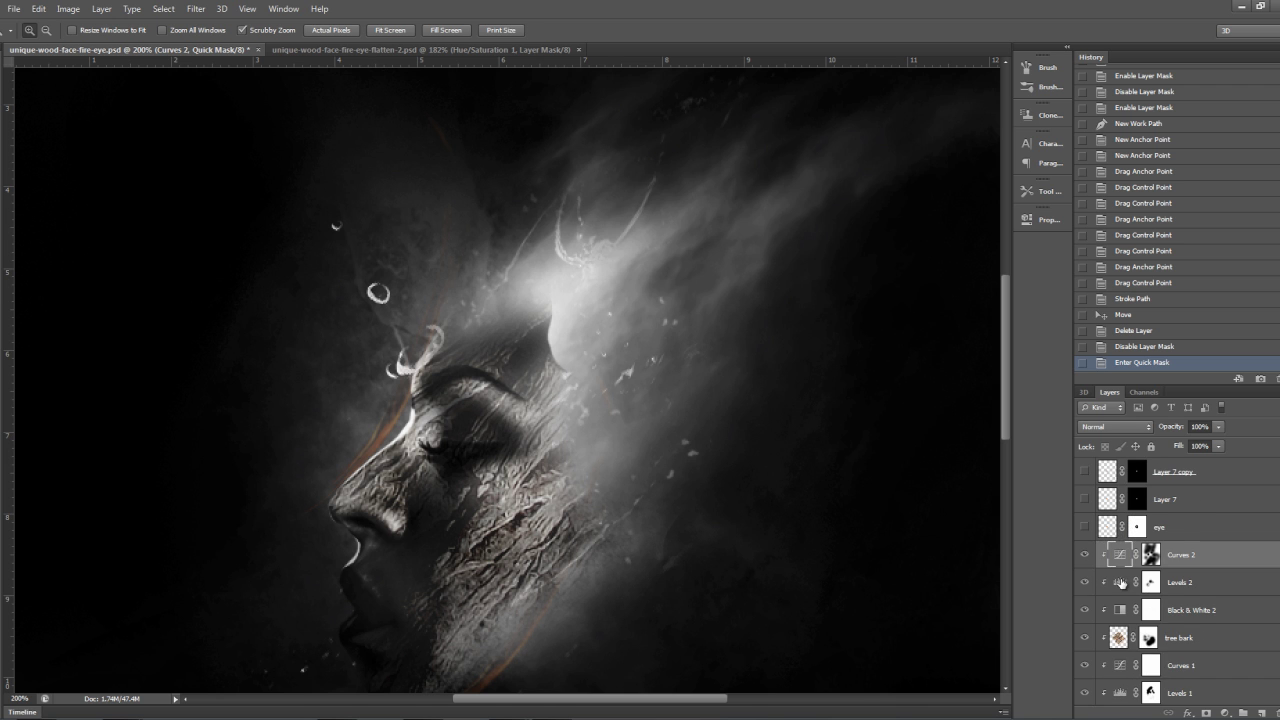
pyautogui.scroll(3, 1120, 583)
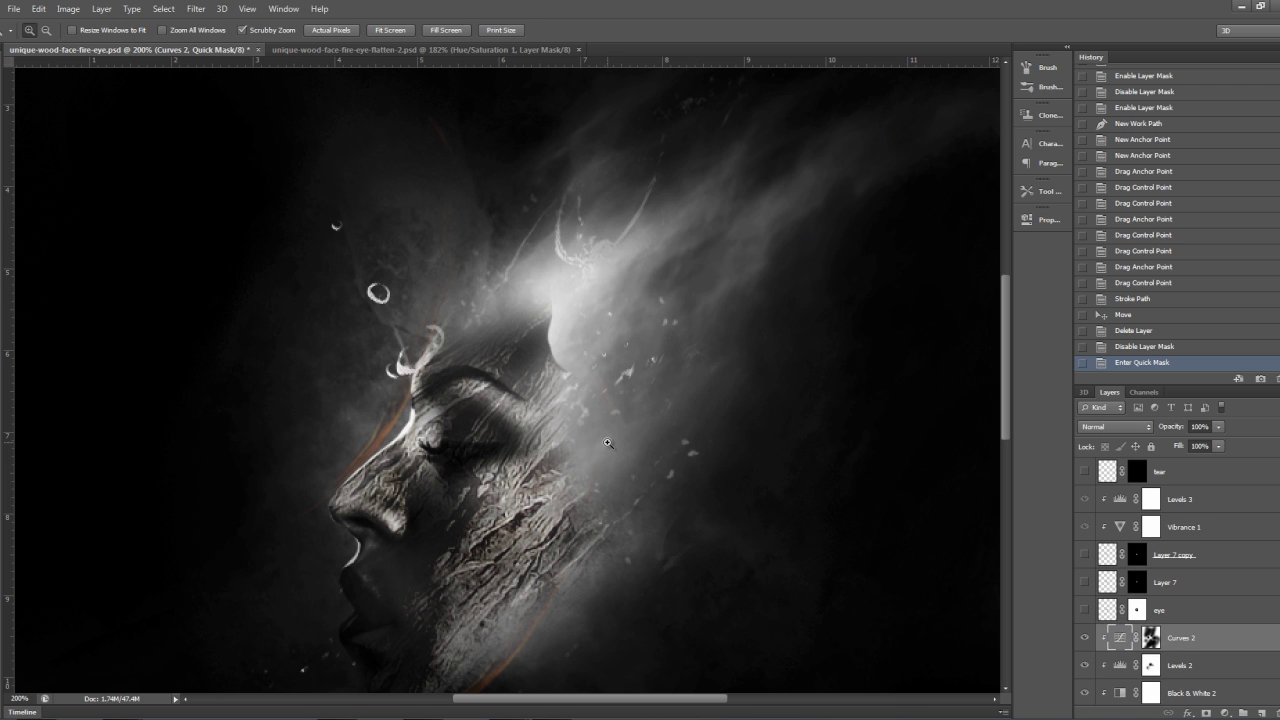
# Examine the face and the smoke above the forehead, and compare them with the coloured version in unique-wood-face-fire-eye-flatten-2.psd
pyautogui.scroll(-2, 1121, 531)
pyautogui.scroll(2, 1121, 531)
pyautogui.scroll(-3, 461, 425)
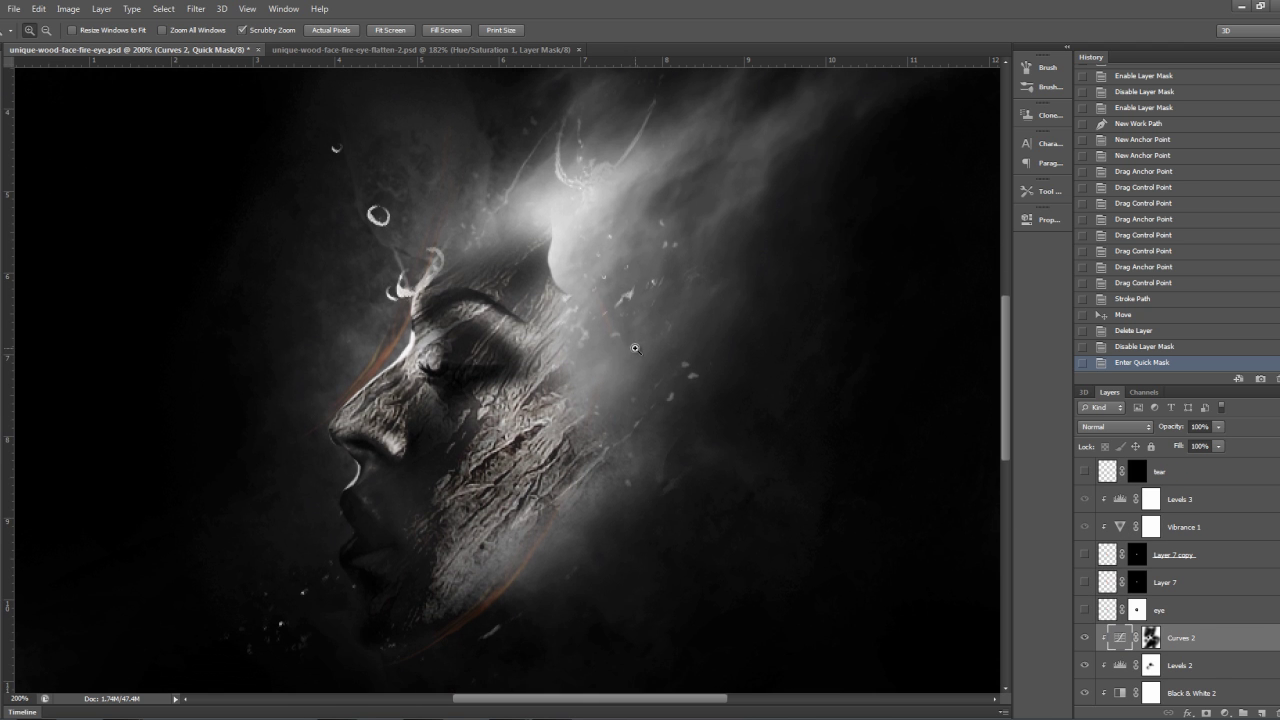
pyautogui.scroll(-1, 540, 426)
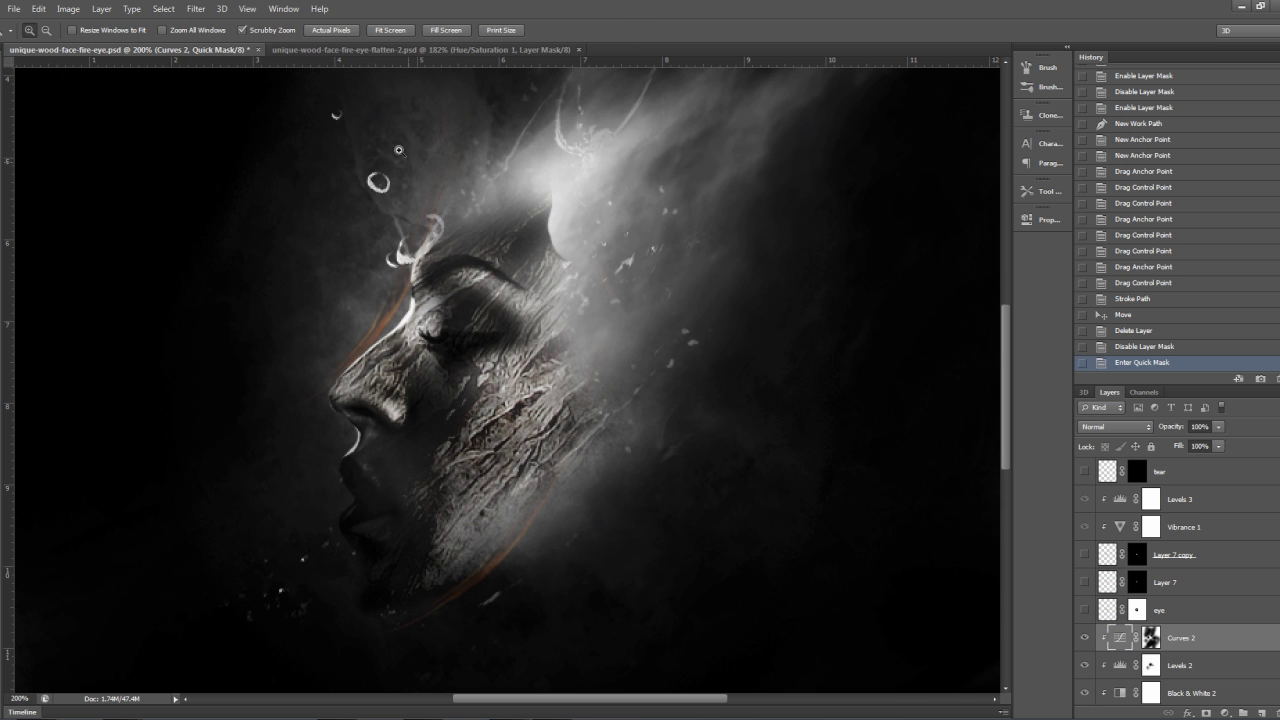
pyautogui.scroll(3, 443, 219)
pyautogui.scroll(5, 443, 219)
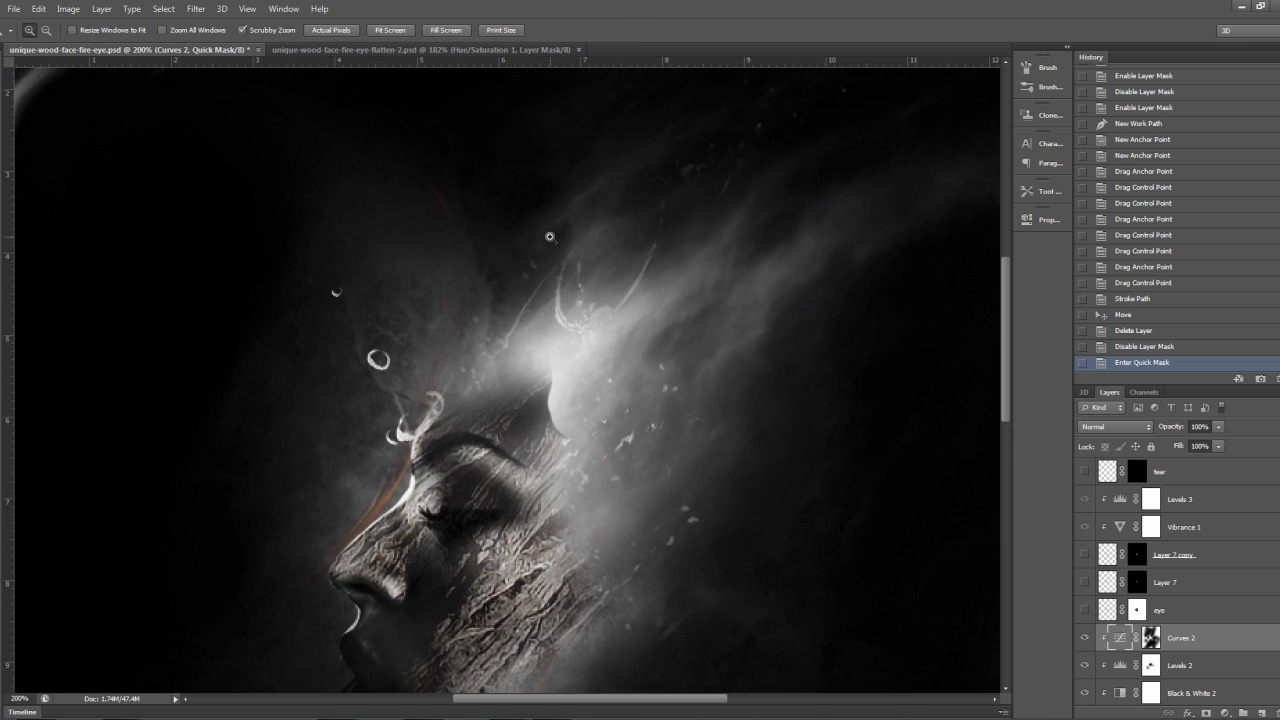
pyautogui.scroll(2, 613, 343)
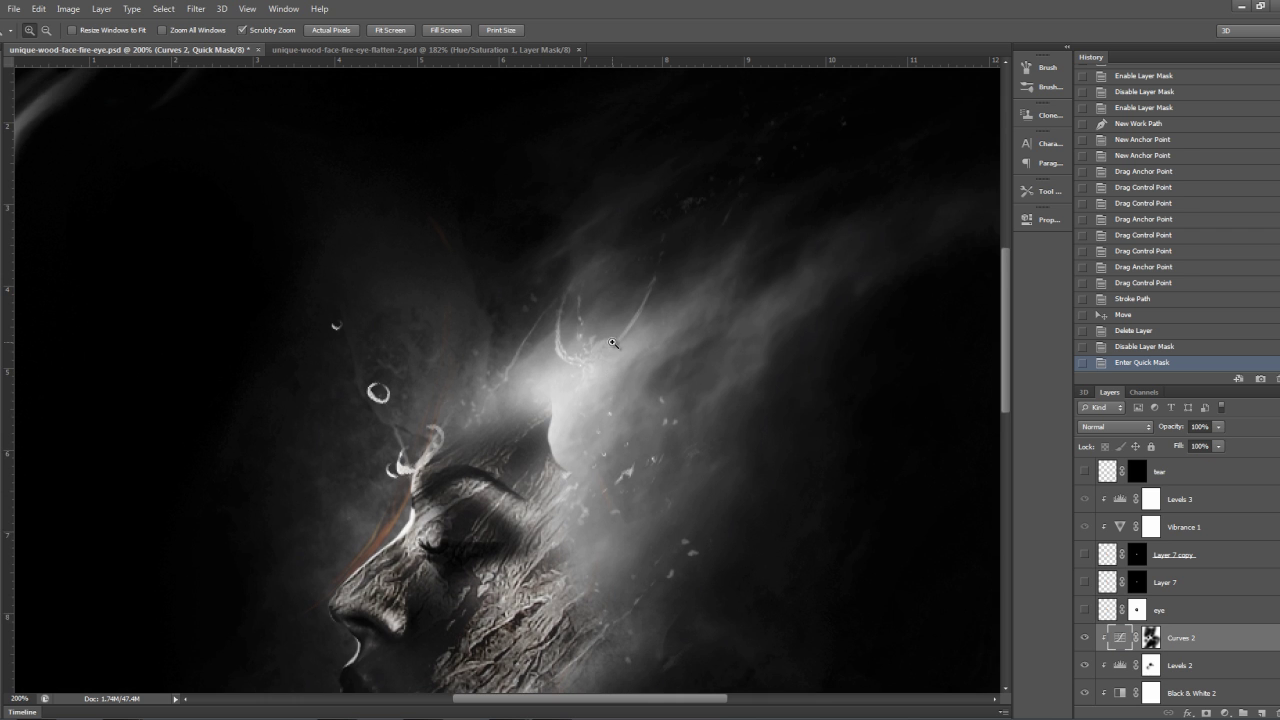
pyautogui.click(390, 48)
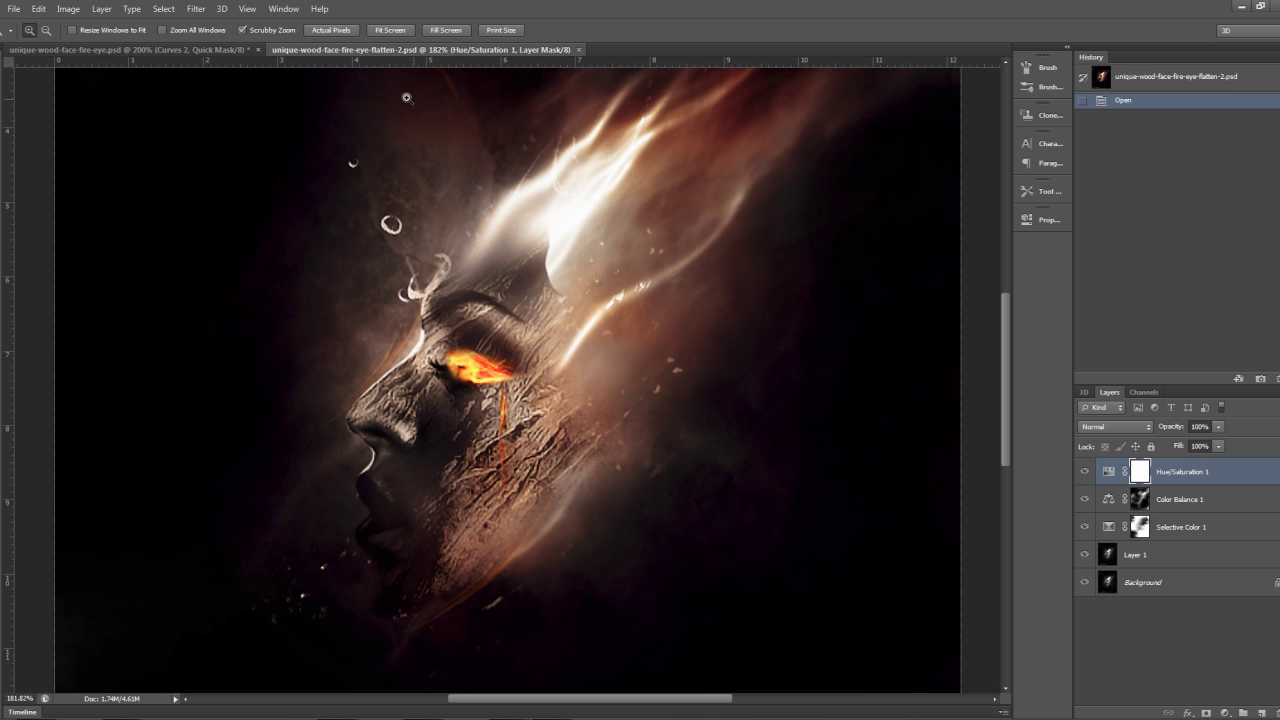
pyautogui.click(206, 46)
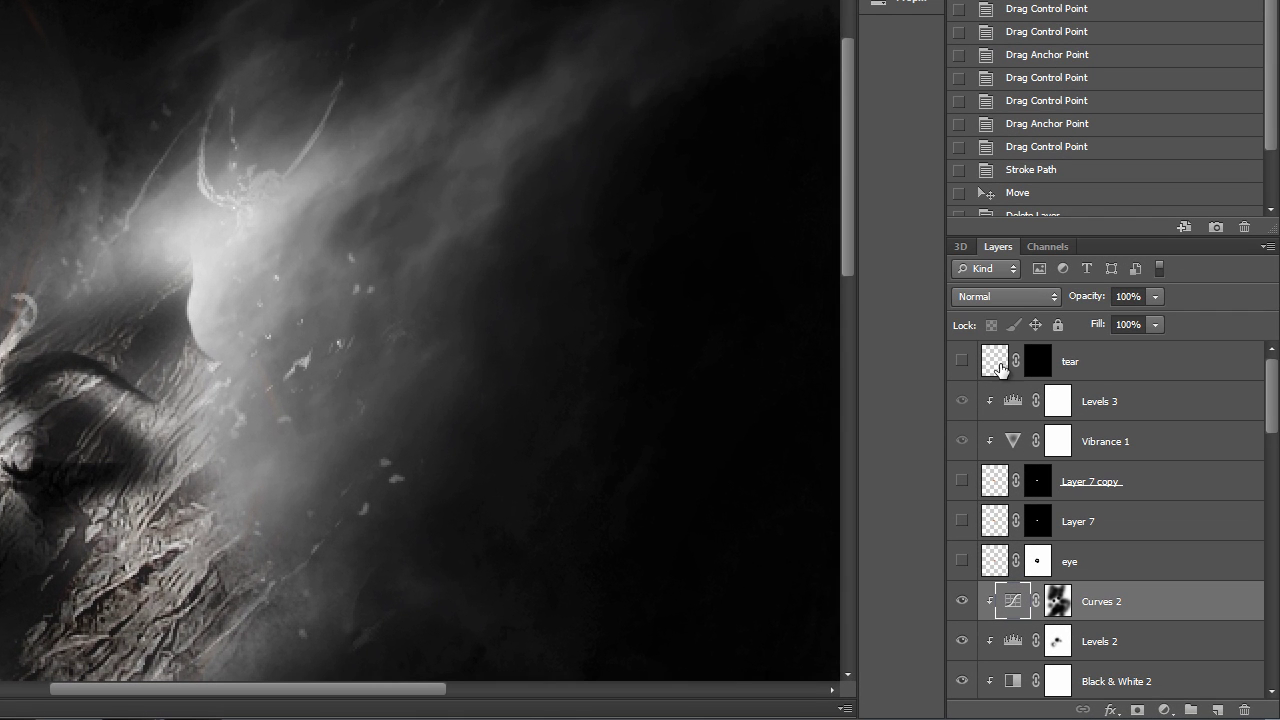
# Create a new empty layer named Layer 9 above the tear layer, in Normal mode at 100% opacity
pyautogui.click(999, 364)
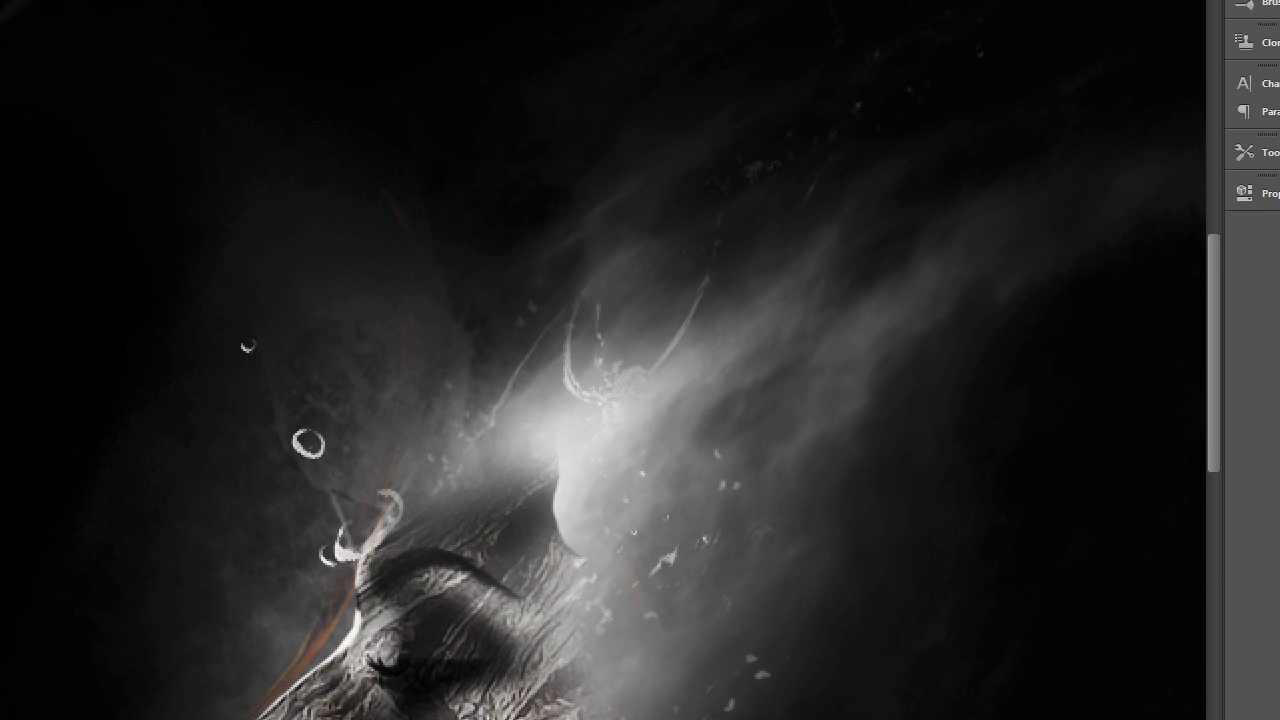
pyautogui.hotkey('ctrl', 'shift', 'n')
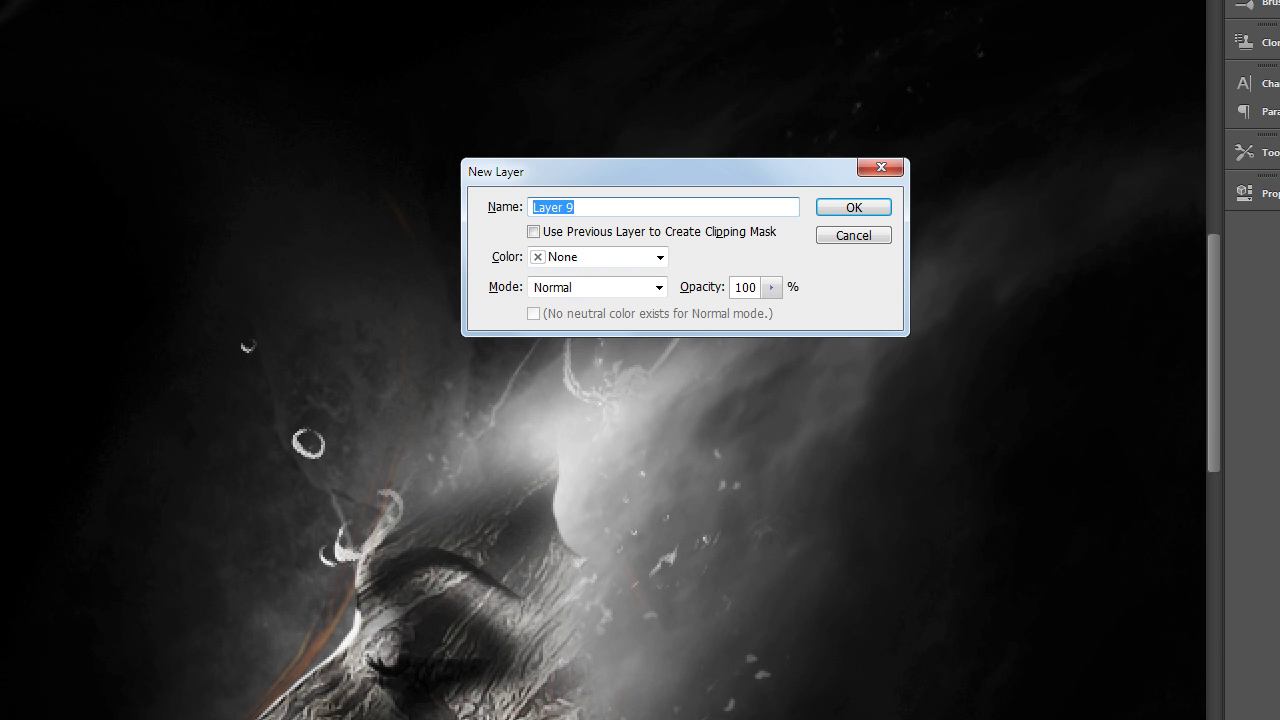
pyautogui.press('Return')
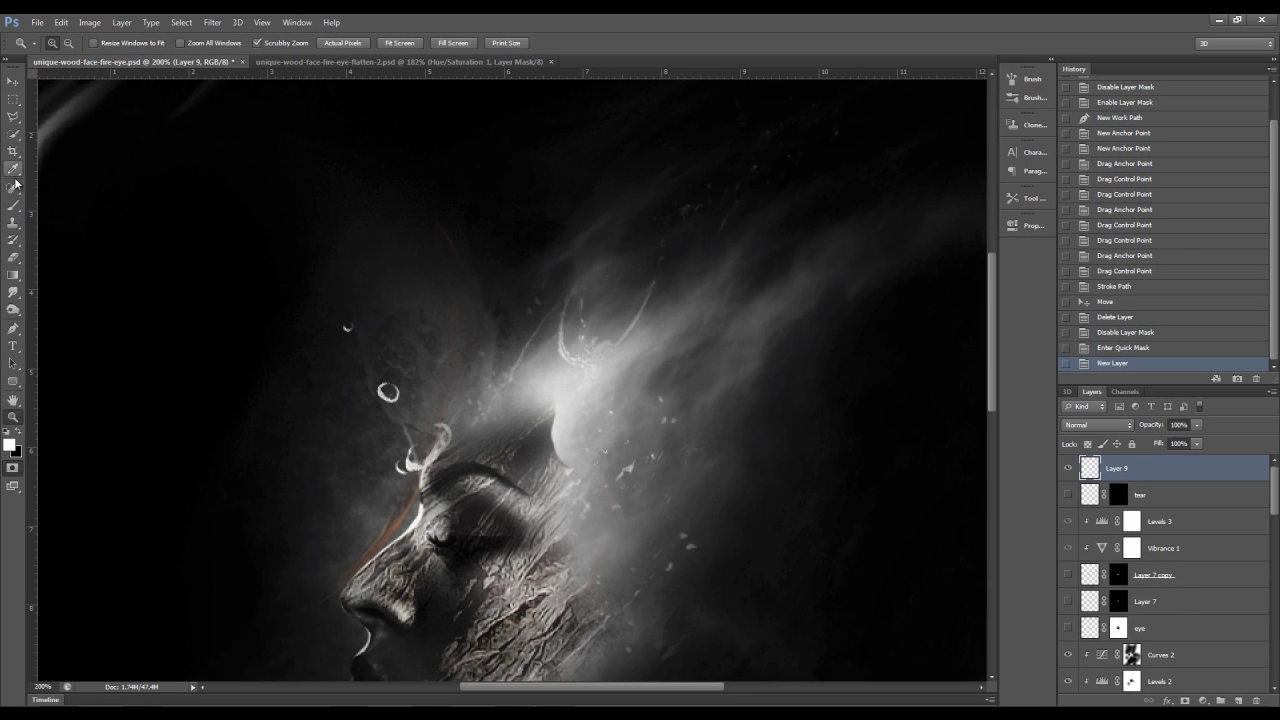
# Draw a curved three-point path with the Pen tool, rising from the glow at the forehead through the smoke
pyautogui.click(15, 206)
pyautogui.click(12, 329)
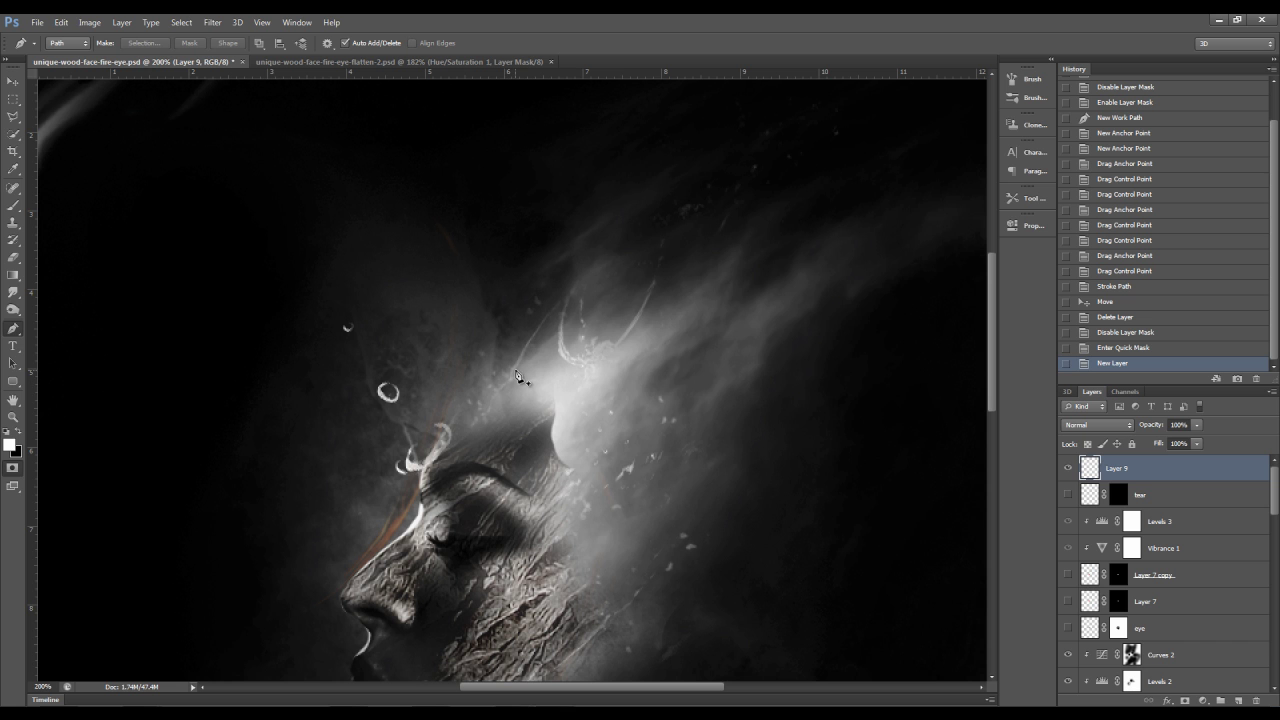
pyautogui.moveTo(526, 350); pyautogui.dragTo(526, 288)
pyautogui.moveTo(611, 263); pyautogui.dragTo(611, 193)
pyautogui.moveTo(699, 175); pyautogui.dragTo(762, 267)
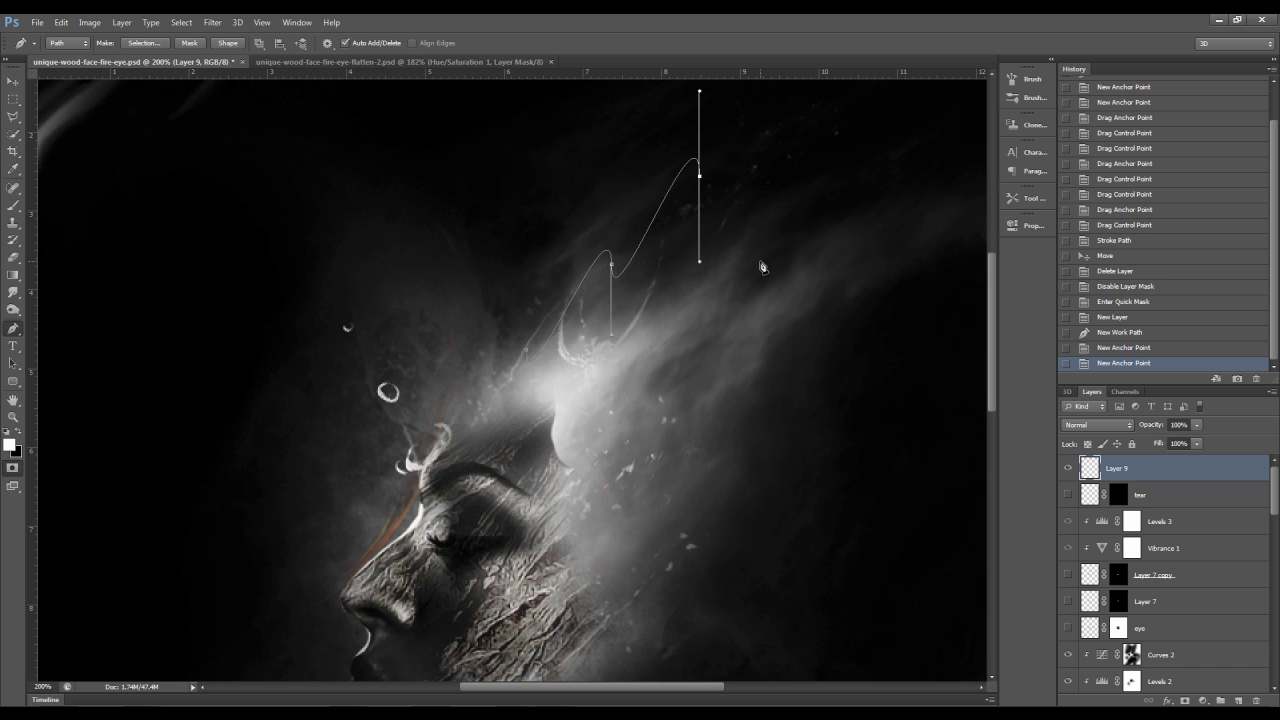
# Move the path's starting anchor down toward the forehead glow and reshape the curve through the starting and middle anchors' handles
pyautogui.scroll(3, 762, 267)
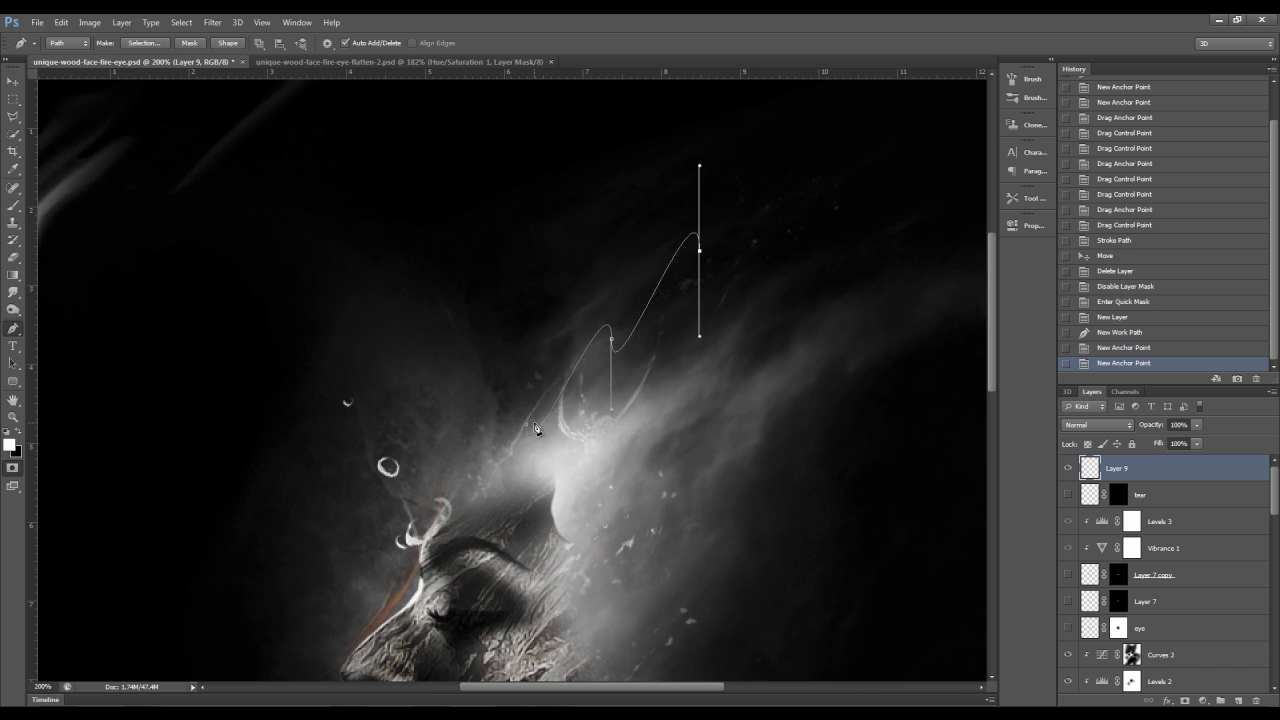
pyautogui.moveTo(526, 427); pyautogui.dragTo(483, 375)
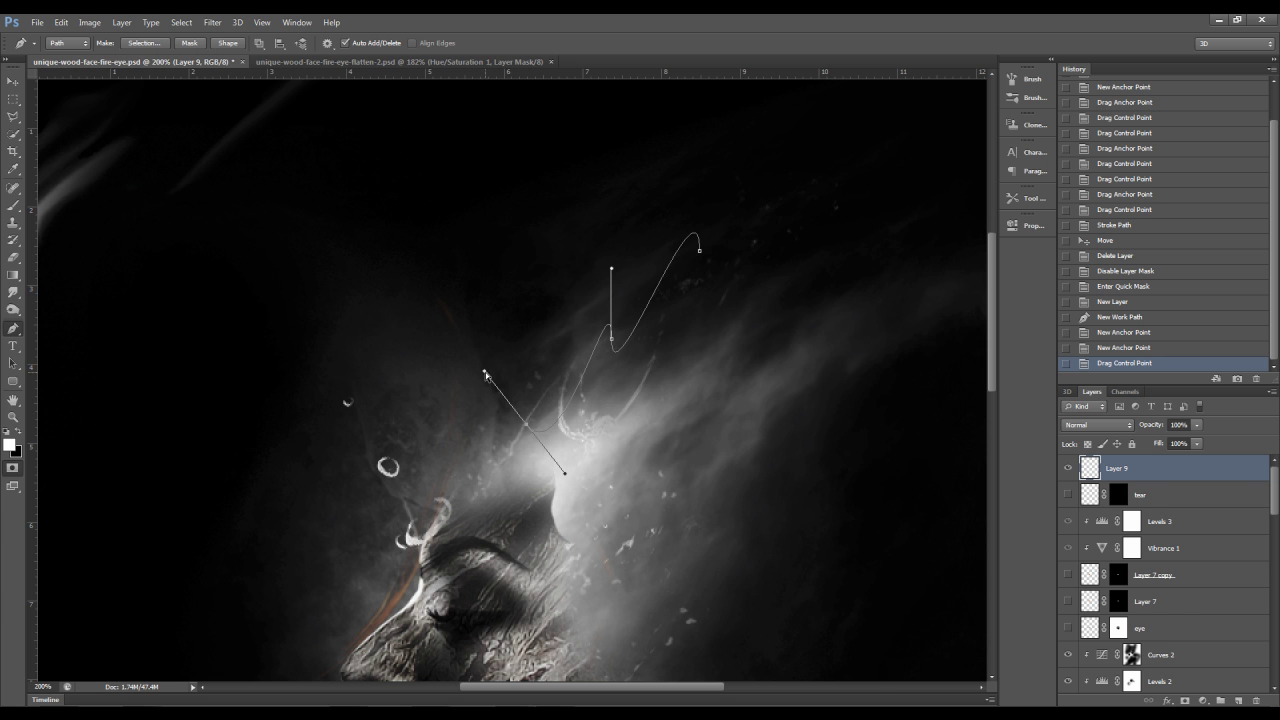
pyautogui.moveTo(526, 425); pyautogui.dragTo(500, 461)
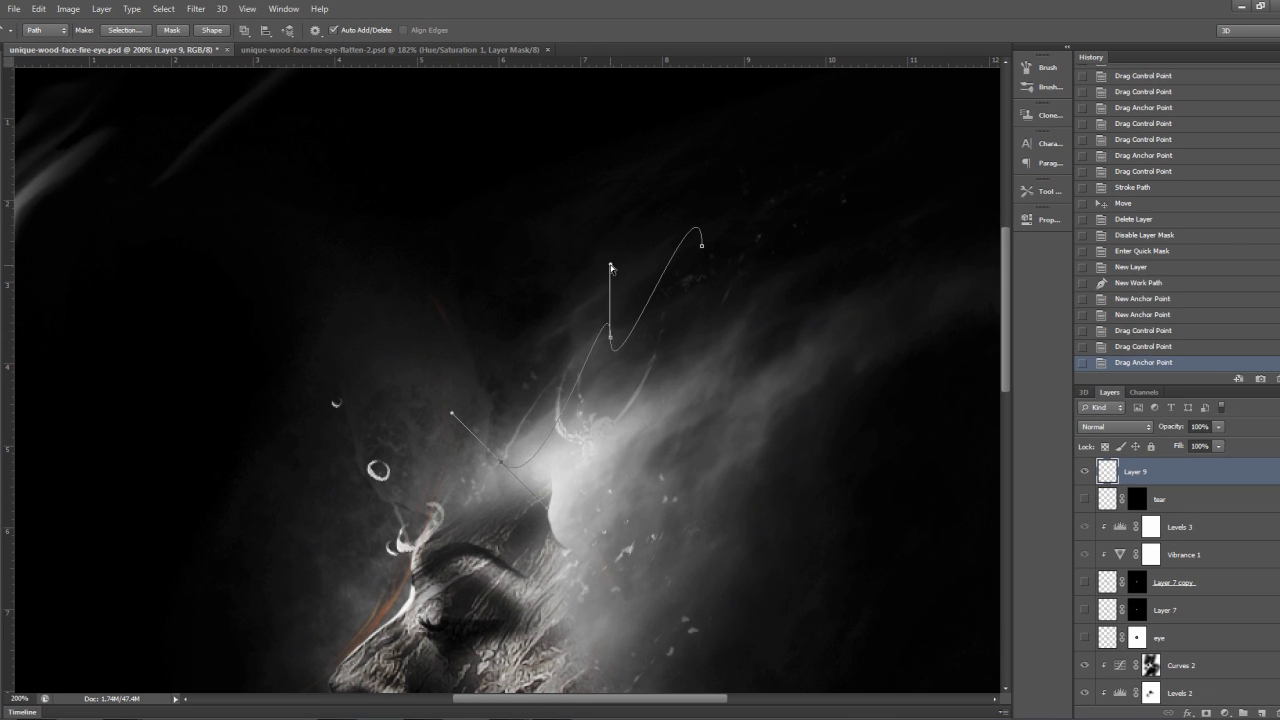
pyautogui.moveTo(611, 268); pyautogui.dragTo(560, 330)
pyautogui.click(611, 341)
pyautogui.moveTo(681, 353); pyautogui.dragTo(738, 375)
pyautogui.moveTo(561, 325); pyautogui.dragTo(540, 316)
pyautogui.moveTo(501, 461); pyautogui.dragTo(473, 458)
pyautogui.moveTo(520, 508); pyautogui.dragTo(542, 483)
# Shift the path's upper end anchor outward, turn its handle to form an S-curve, and flatten the middle anchor's handles
pyautogui.click(702, 246)
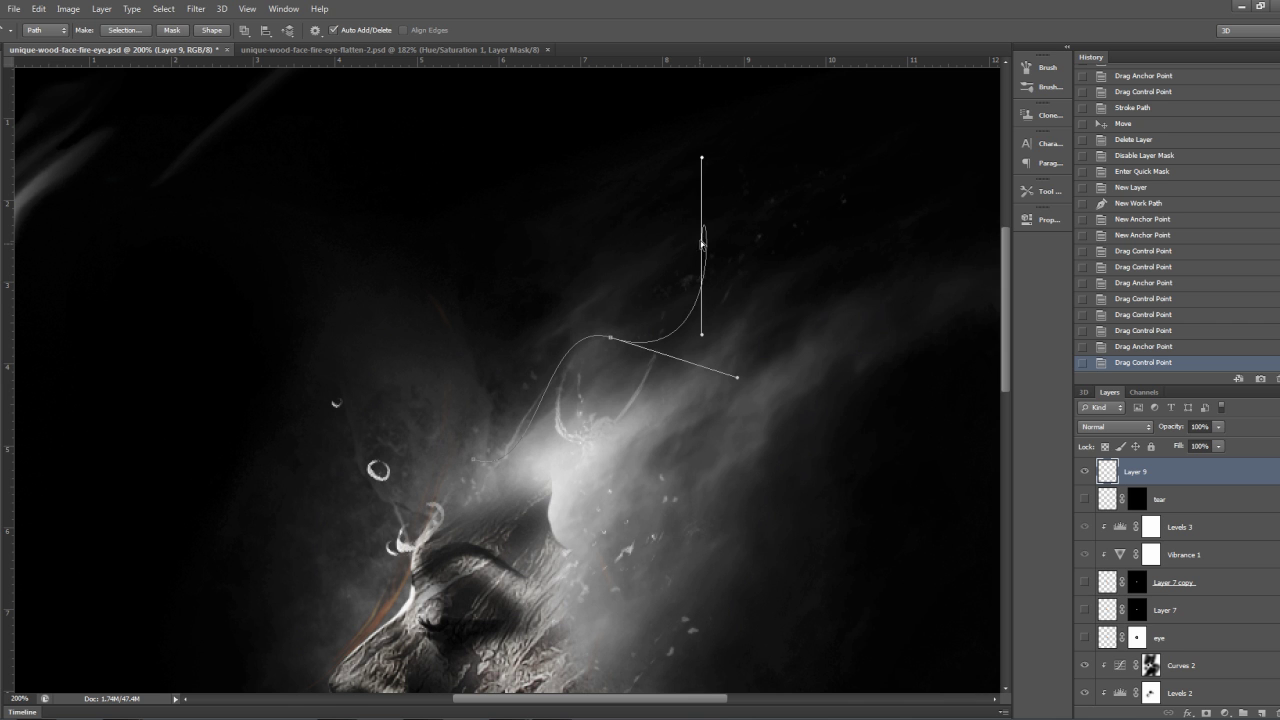
pyautogui.moveTo(704, 160); pyautogui.dragTo(620, 213)
pyautogui.moveTo(703, 246); pyautogui.dragTo(740, 230)
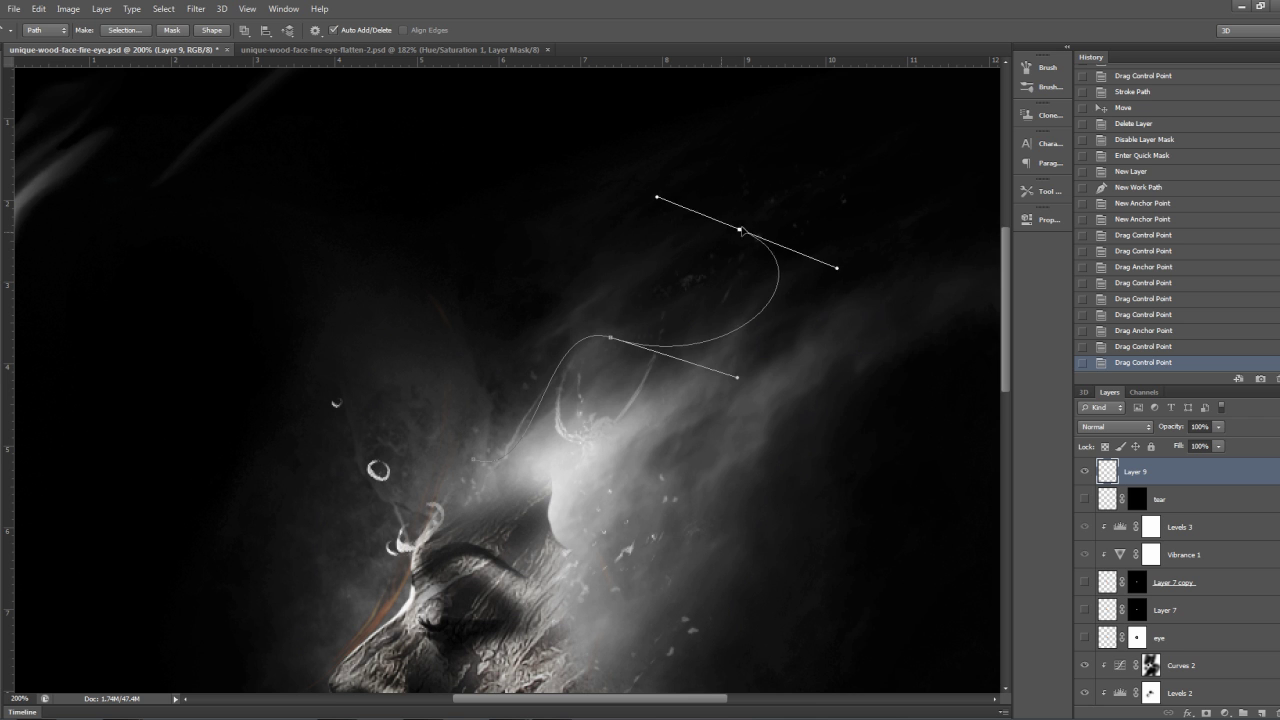
pyautogui.moveTo(658, 200); pyautogui.dragTo(840, 191)
pyautogui.click(613, 339)
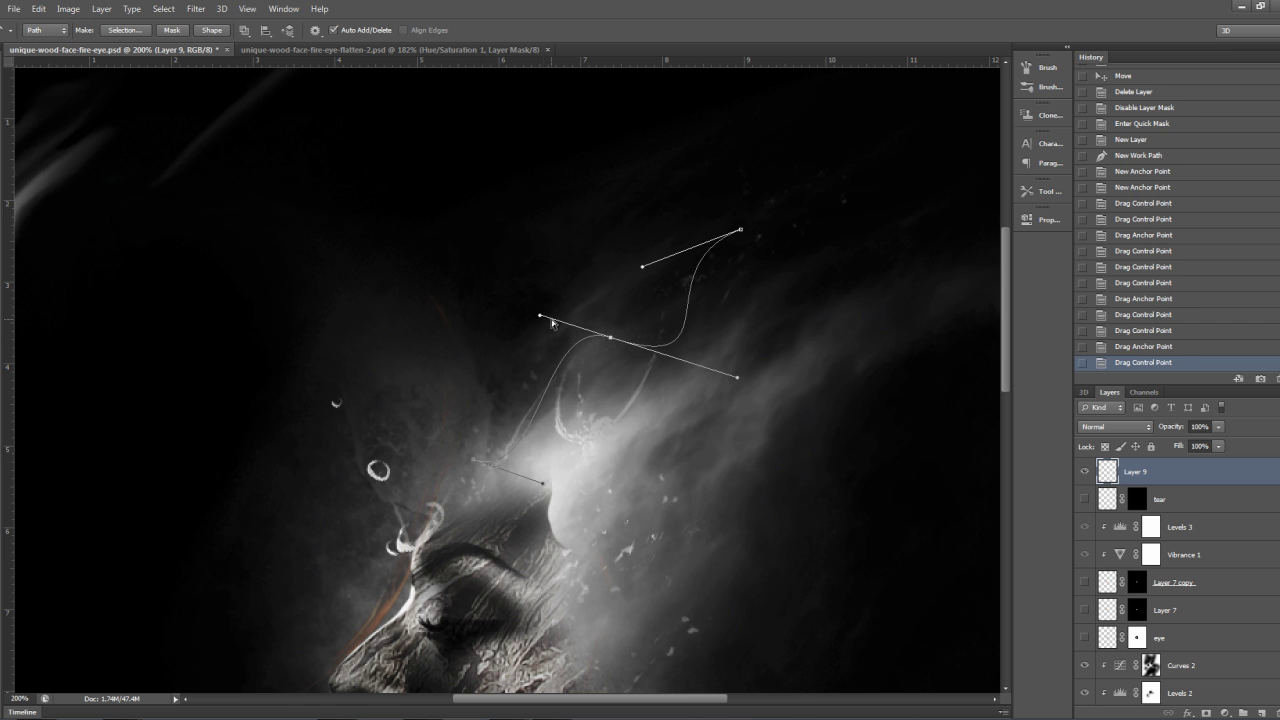
pyautogui.moveTo(541, 318)
pyautogui.mouseDown()
pyautogui.moveTo(537, 294)
pyautogui.moveTo(529, 326)
pyautogui.moveTo(503, 323)
pyautogui.moveTo(580, 325)
pyautogui.moveTo(556, 330)
pyautogui.mouseUp()
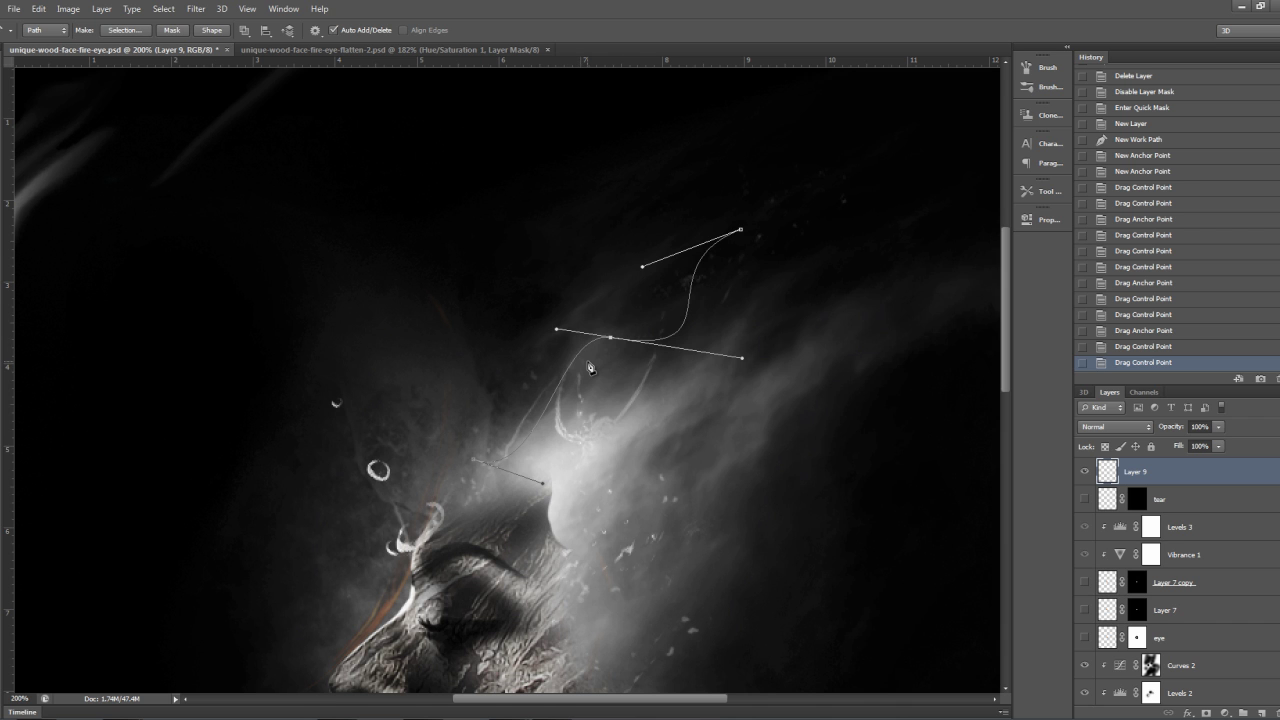
# Switch to the Brush tool and check the size, hardness and tip of the brush for stroking the path
pyautogui.scroll(2, 590, 367)
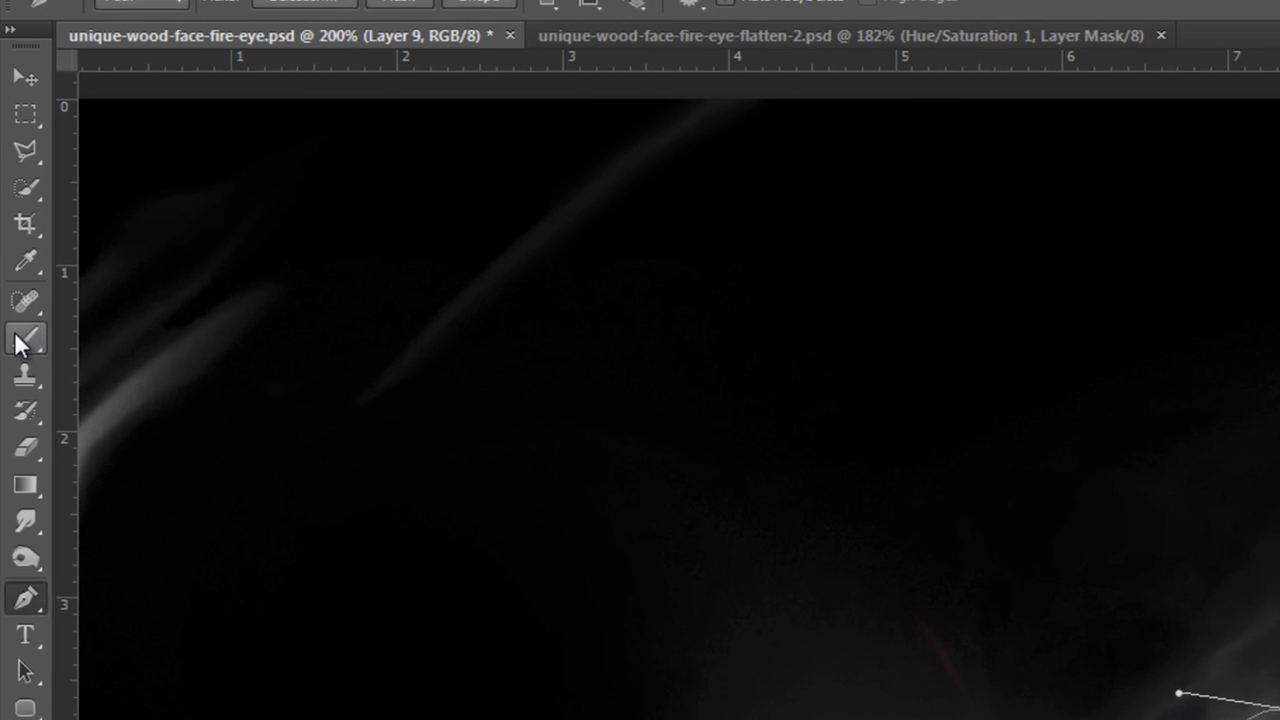
pyautogui.click(17, 339)
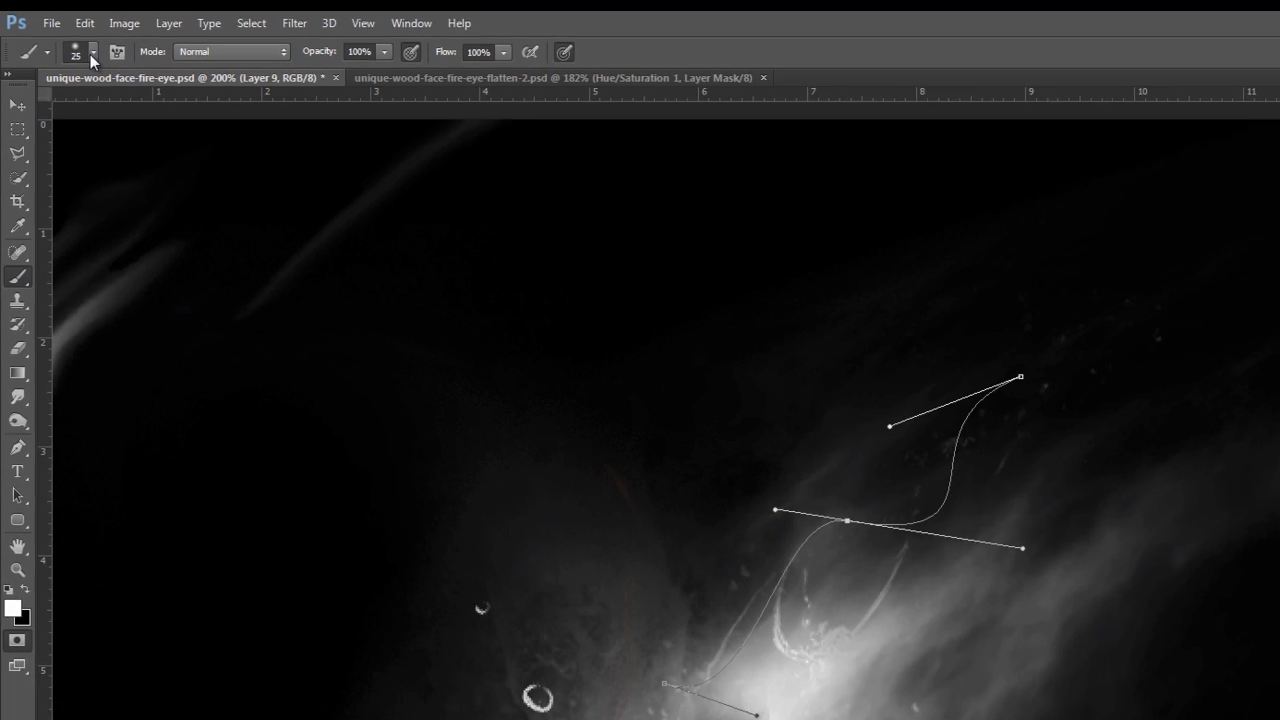
pyautogui.click(88, 57)
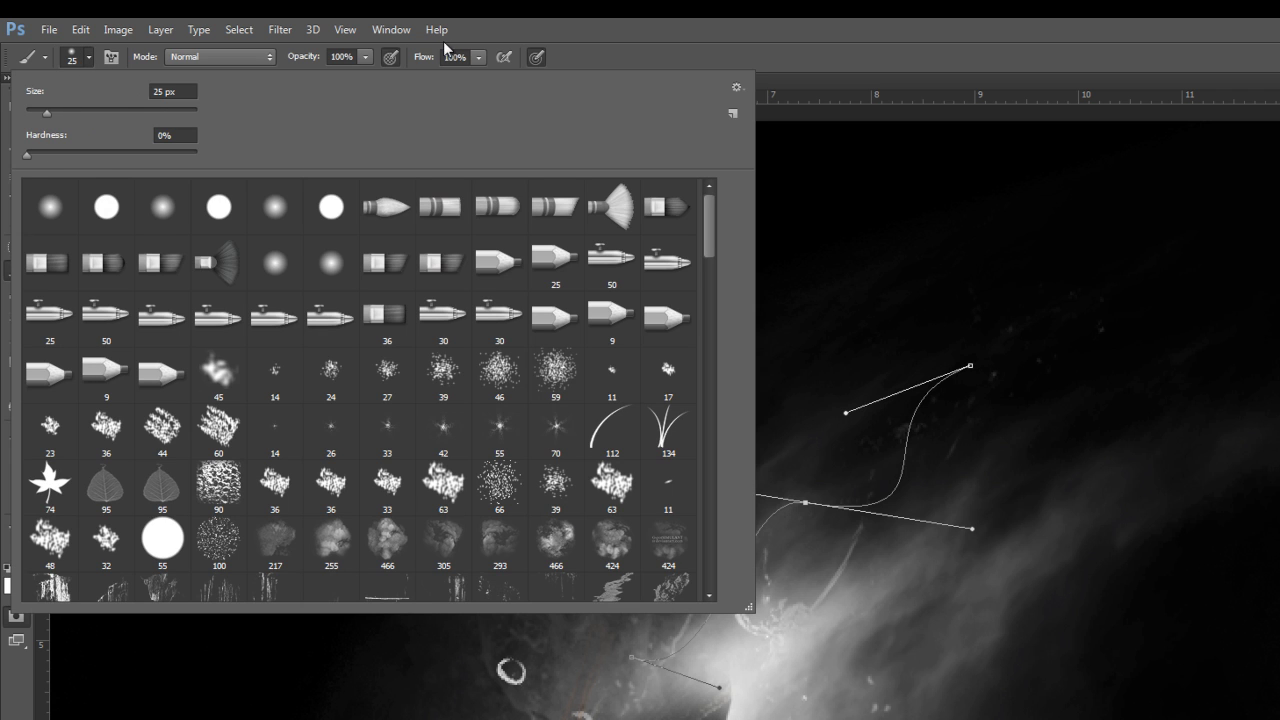
pyautogui.click(851, 32)
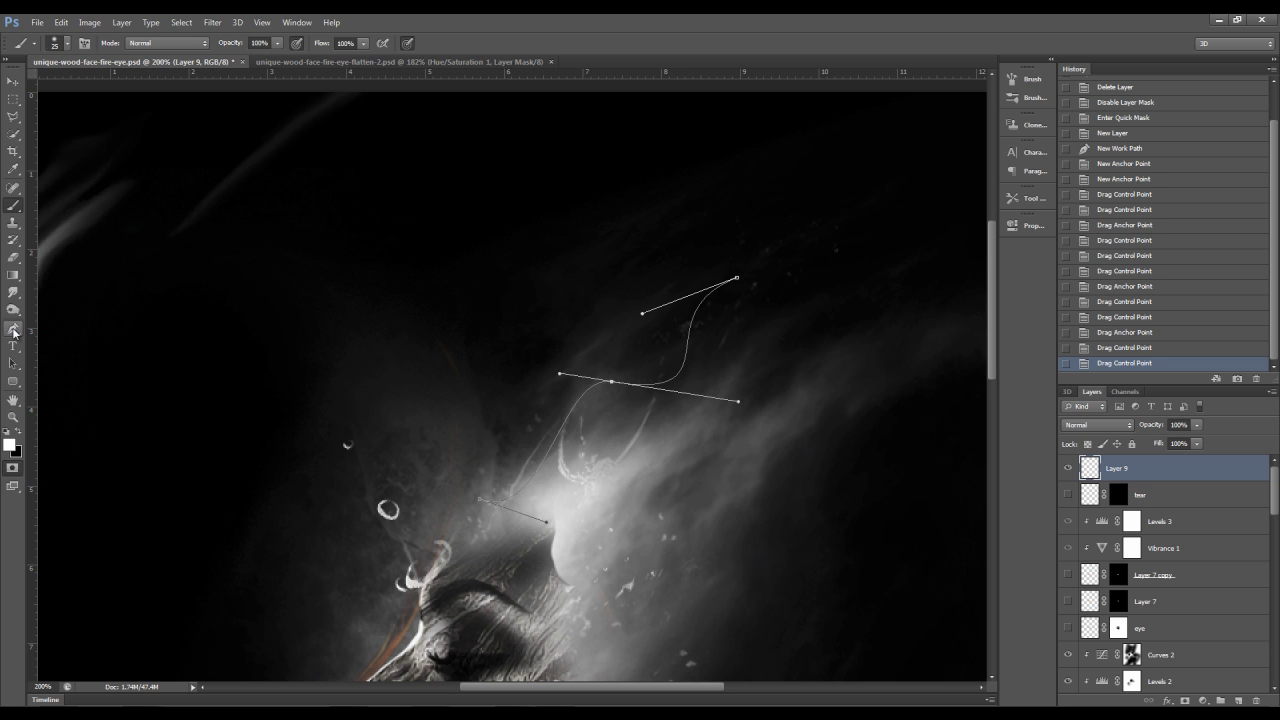
# Stroke the path on Layer 9 with the Brush and Simulate Pressure enabled, and dismiss the path outline
pyautogui.click(13, 332)
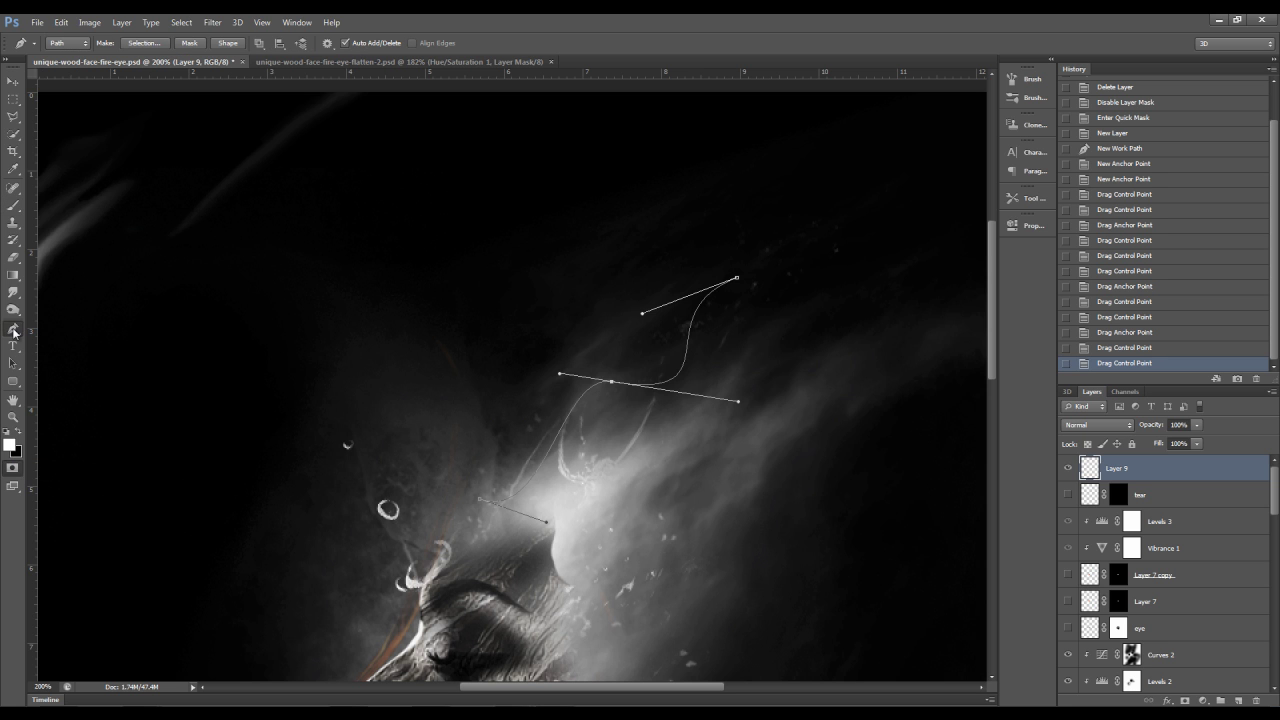
pyautogui.rightClick(592, 385)
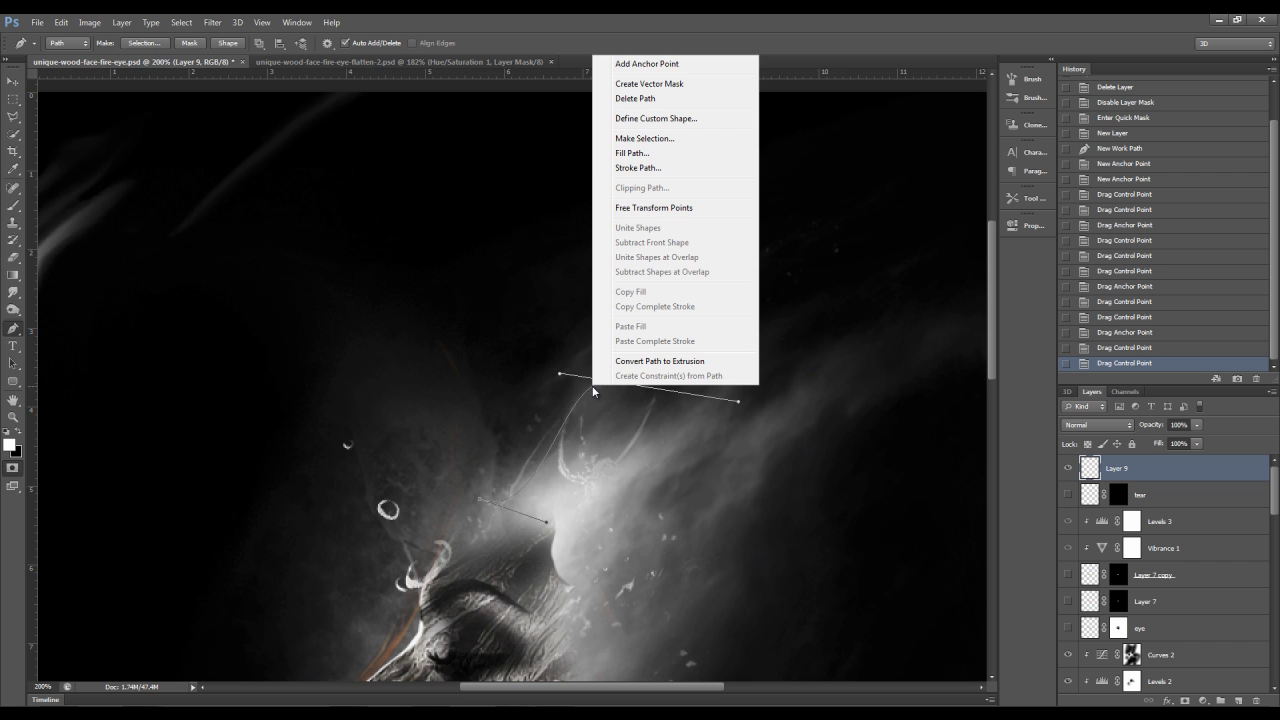
pyautogui.click(669, 168)
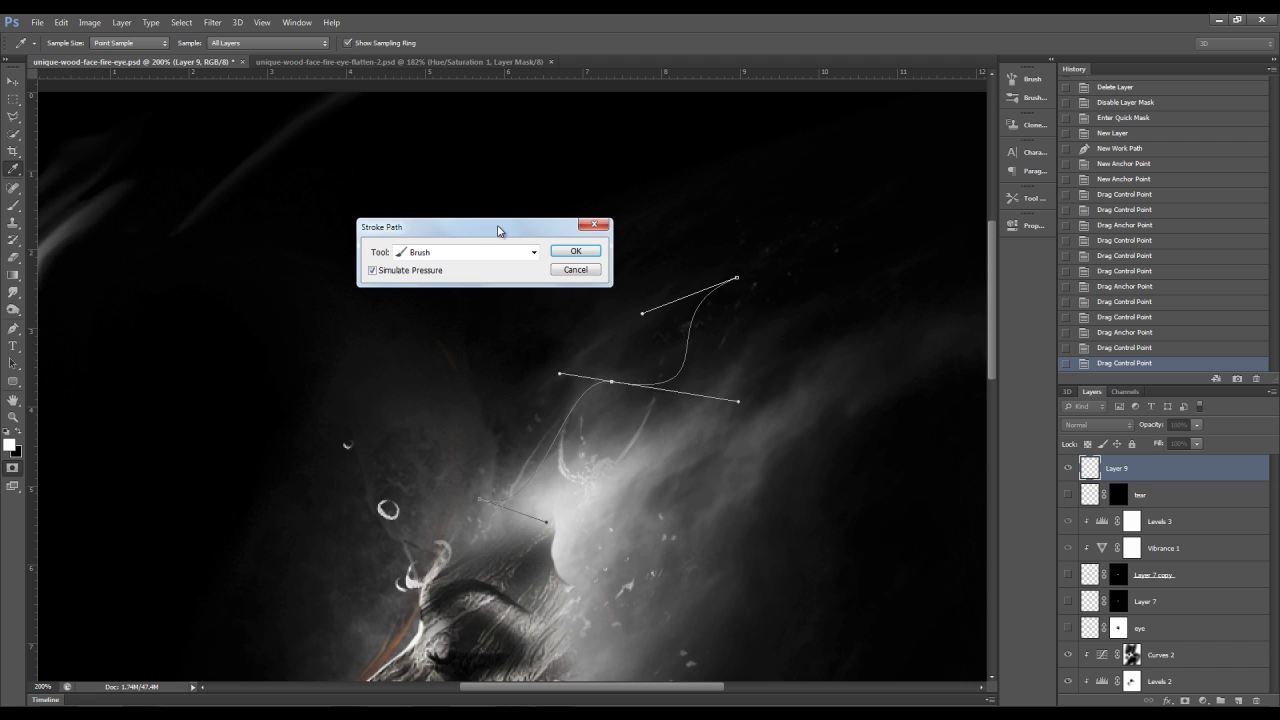
pyautogui.moveTo(516, 237); pyautogui.dragTo(728, 283)
pyautogui.moveTo(649, 276); pyautogui.dragTo(591, 293)
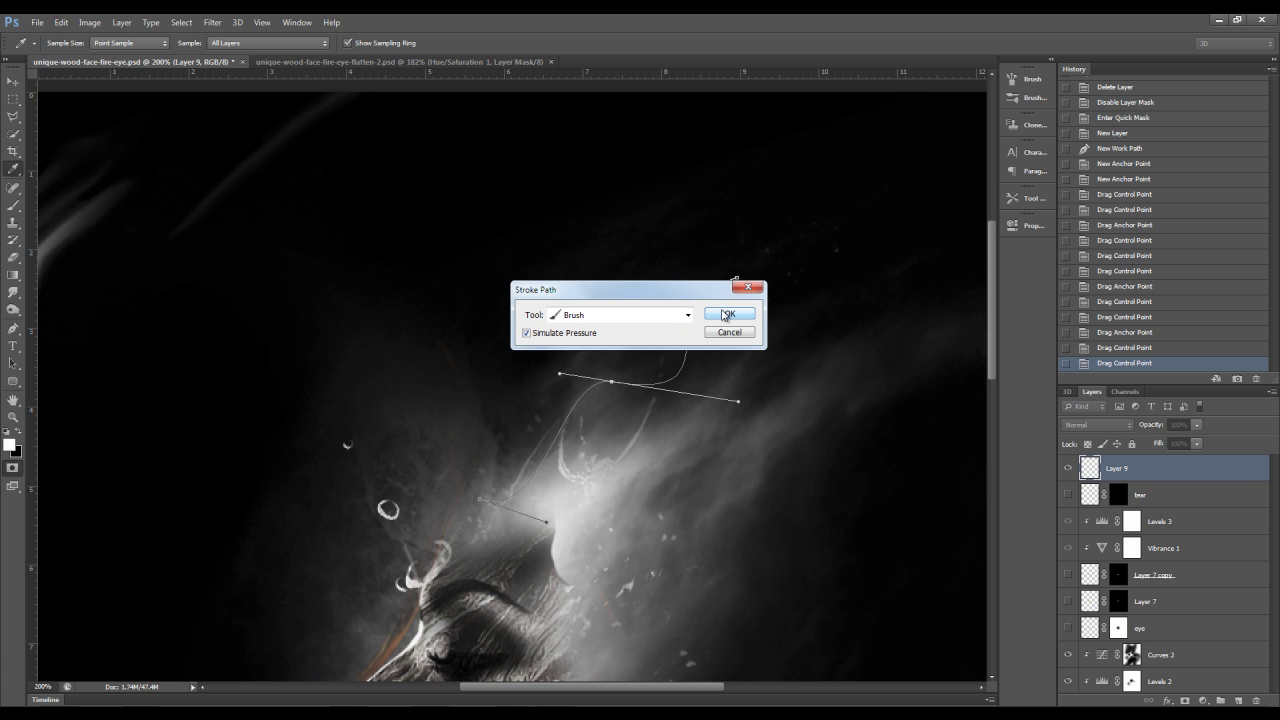
pyautogui.click(726, 315)
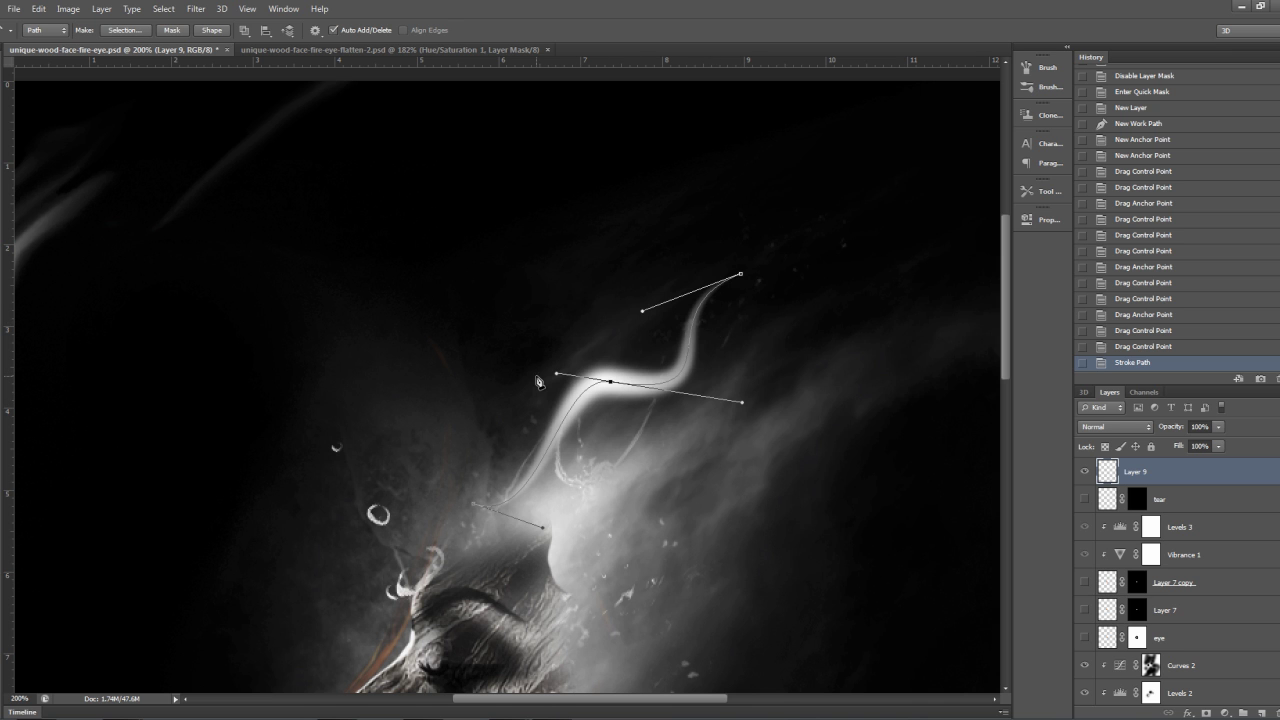
pyautogui.scroll(2, 558, 382)
pyautogui.scroll(-3, 613, 401)
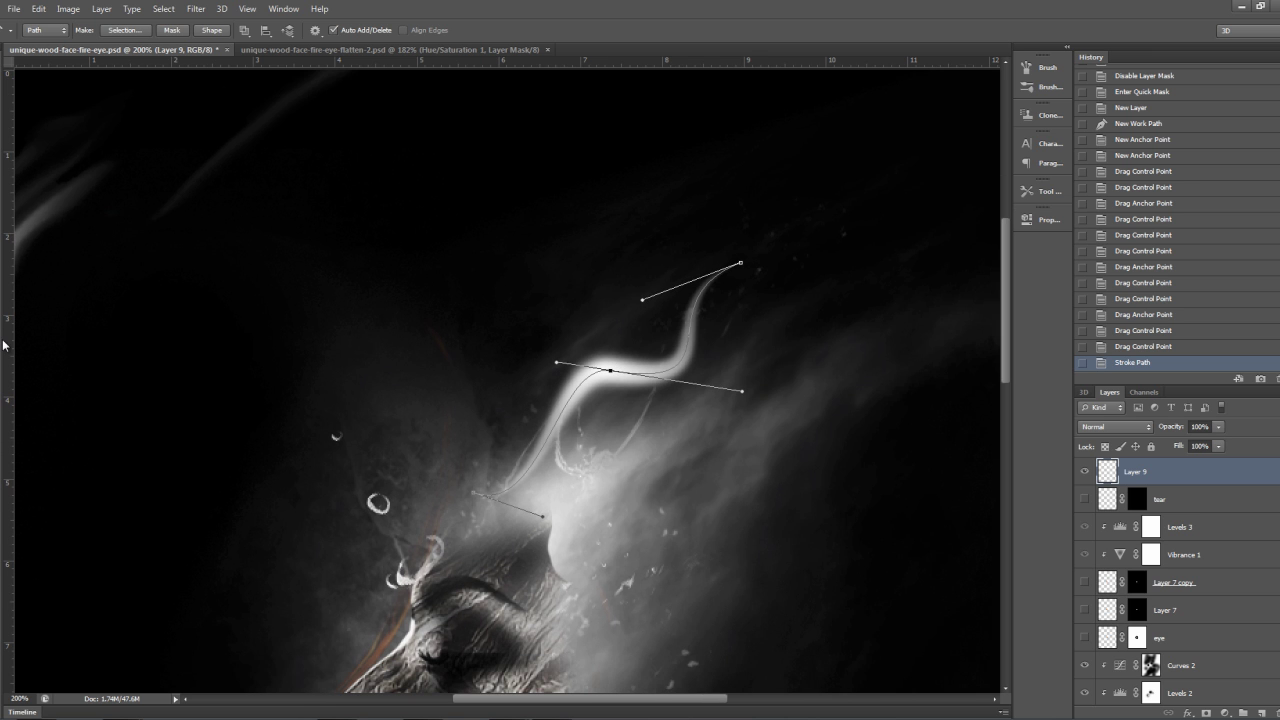
pyautogui.press('Return')
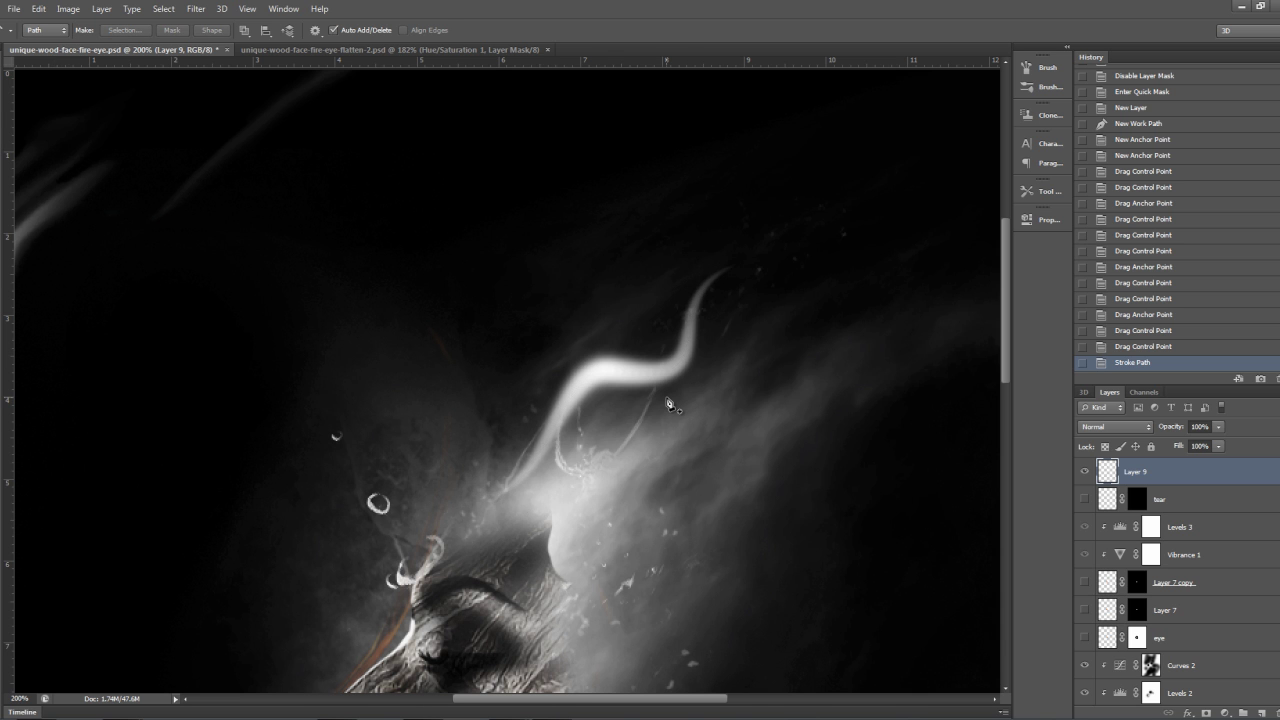
# Move the stroked light streak down onto the forehead glow and place Layer 9 directly below Layer 5 in the hair group
pyautogui.press('v')
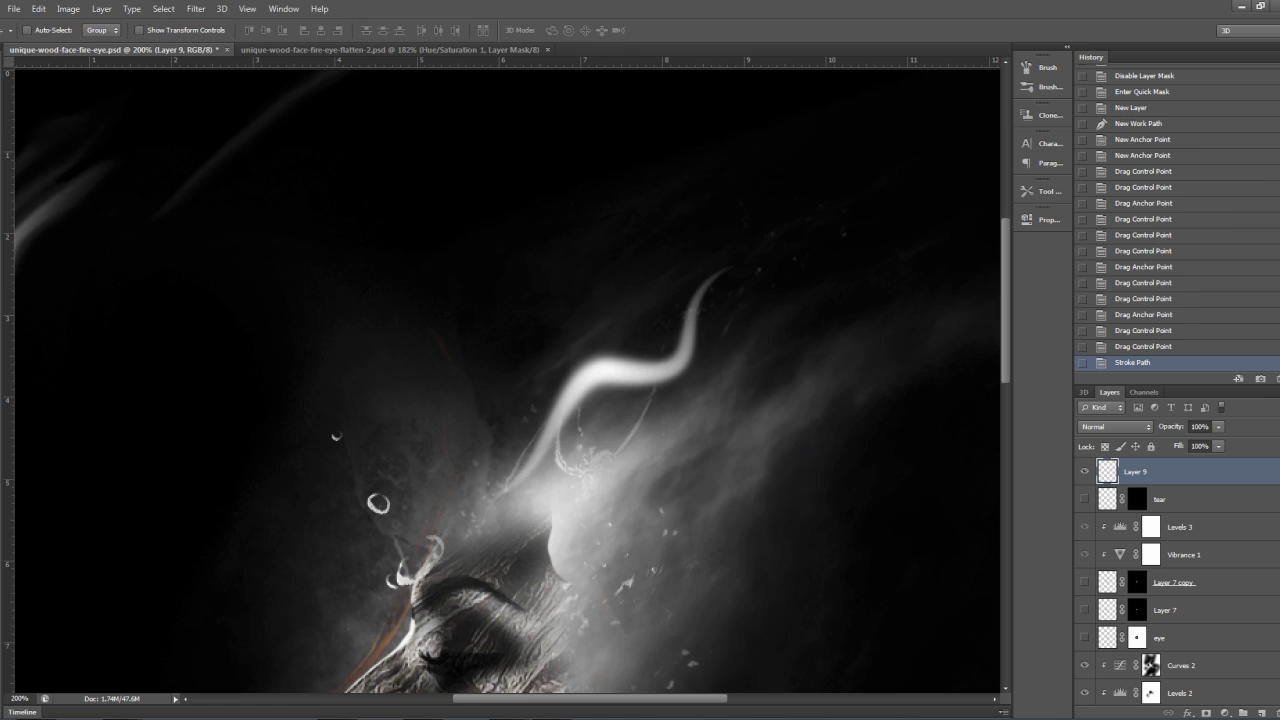
pyautogui.moveTo(615, 390)
pyautogui.mouseDown()
pyautogui.moveTo(619, 468)
pyautogui.moveTo(591, 447)
pyautogui.mouseUp()
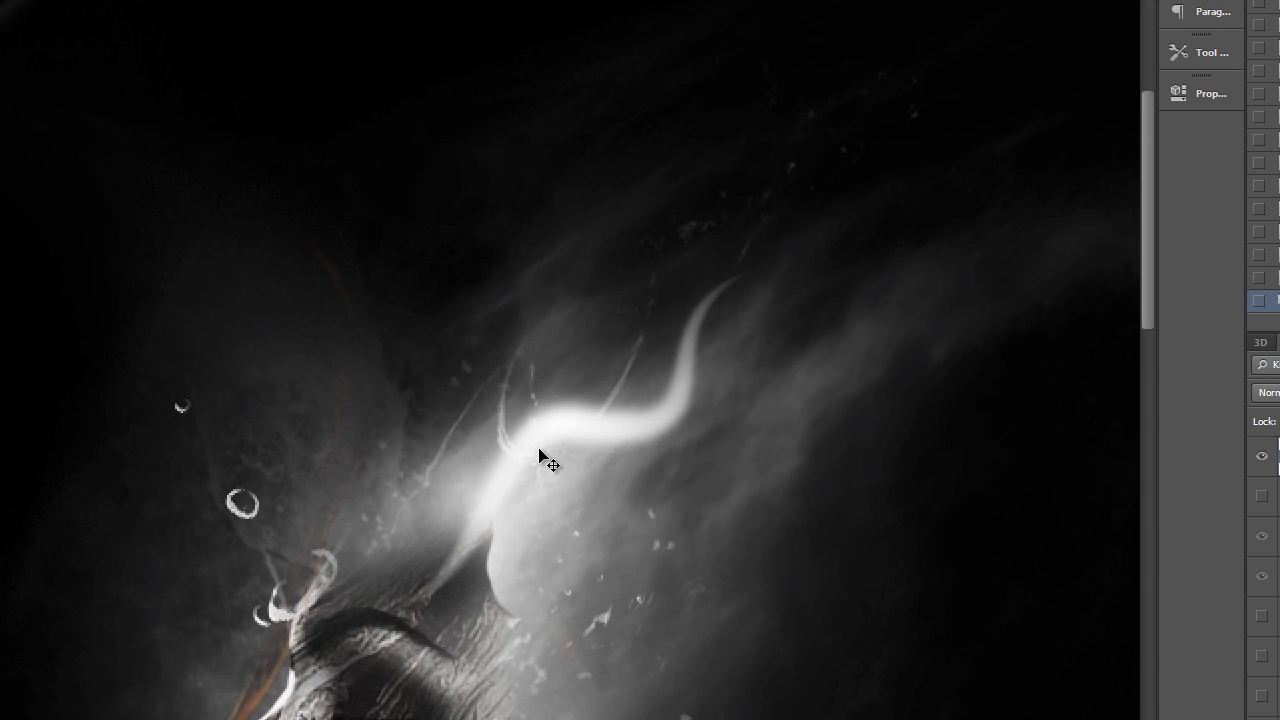
pyautogui.scroll(-1, 663, 449)
pyautogui.scroll(-3, 597, 420)
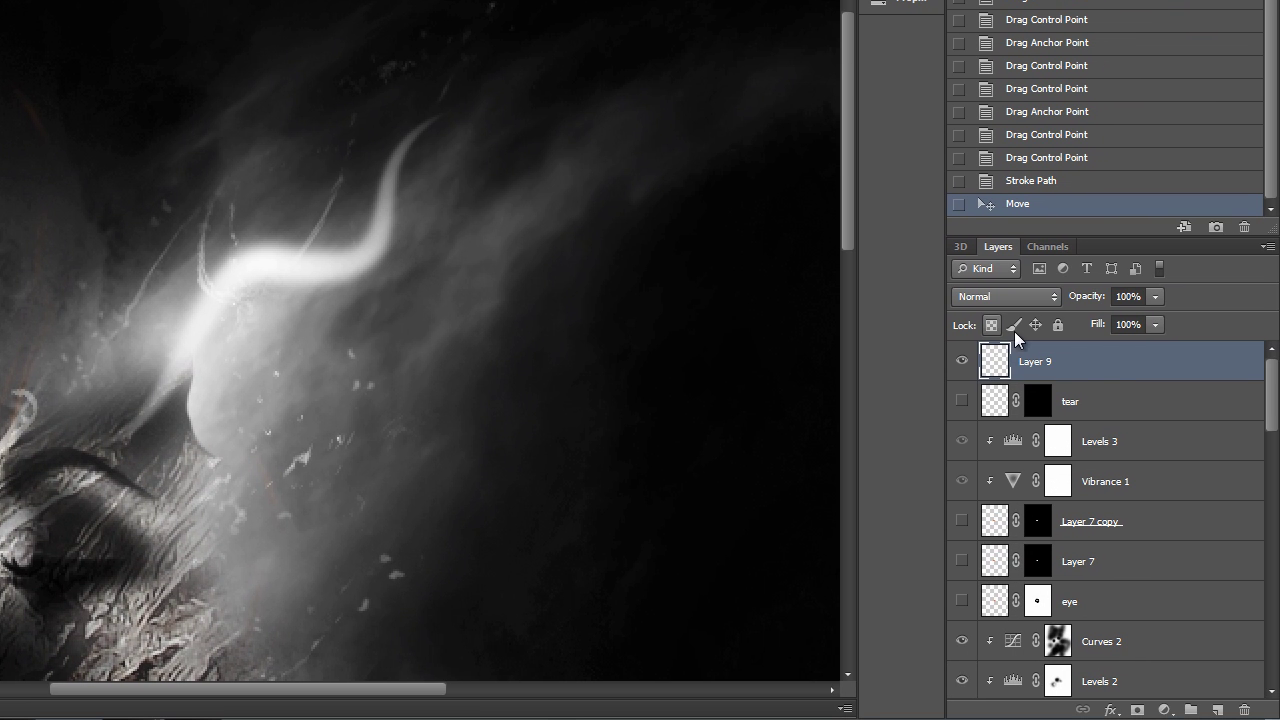
pyautogui.moveTo(1117, 366); pyautogui.dragTo(1123, 601)
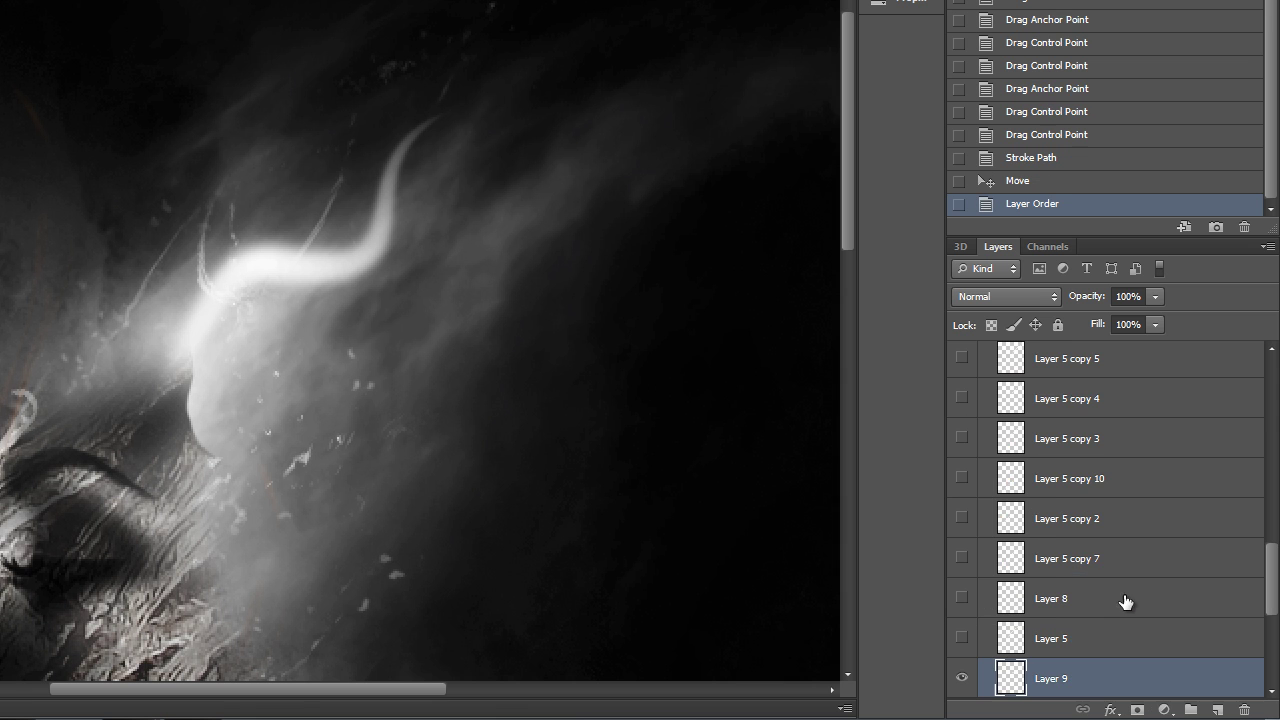
pyautogui.scroll(-1, 350, 310)
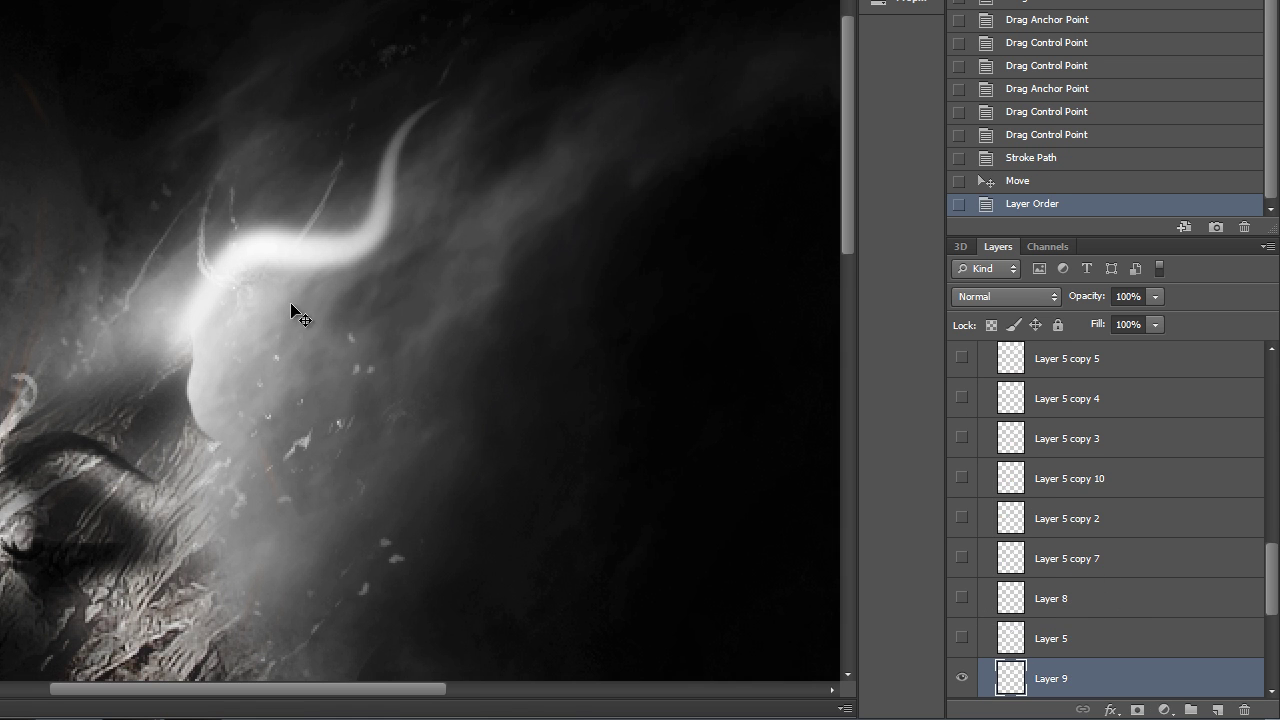
pyautogui.scroll(-3, 185, 300)
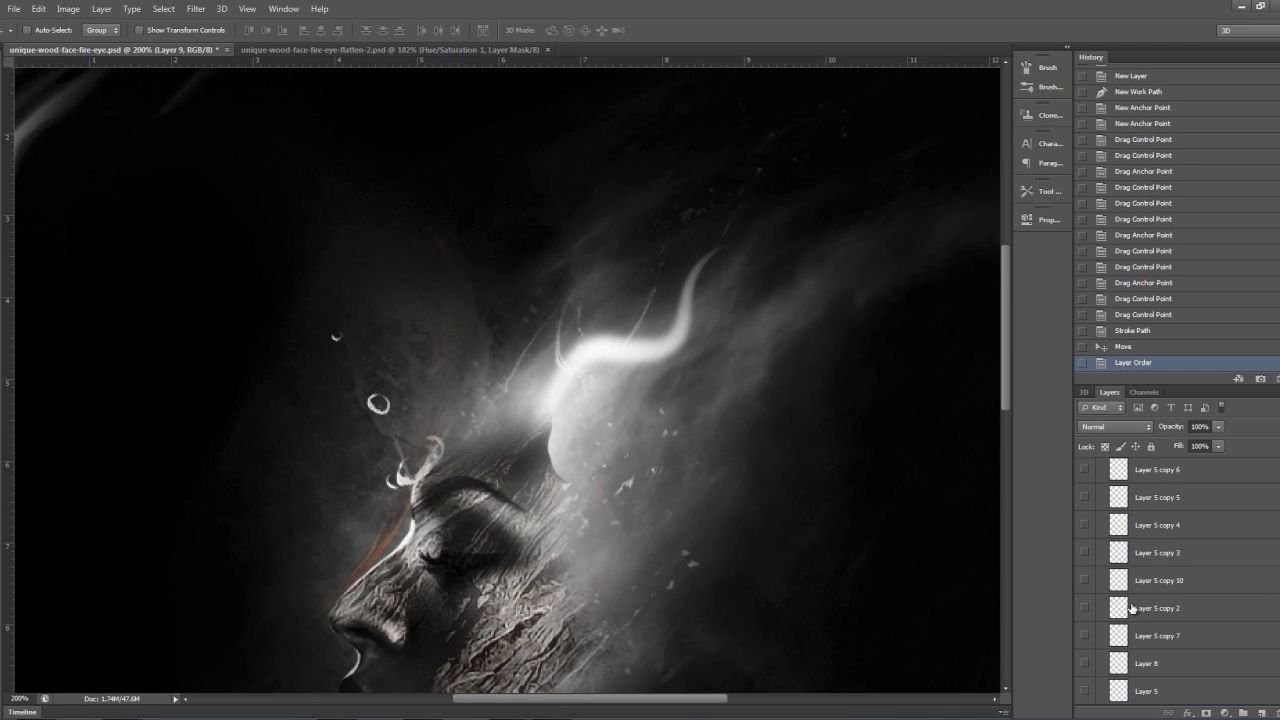
# Show the hair streak layers Layer 5, Layer 8, and Layer 5 copy 7, copy 2, copy 10 and copy 3
pyautogui.scroll(-1, 1132, 610)
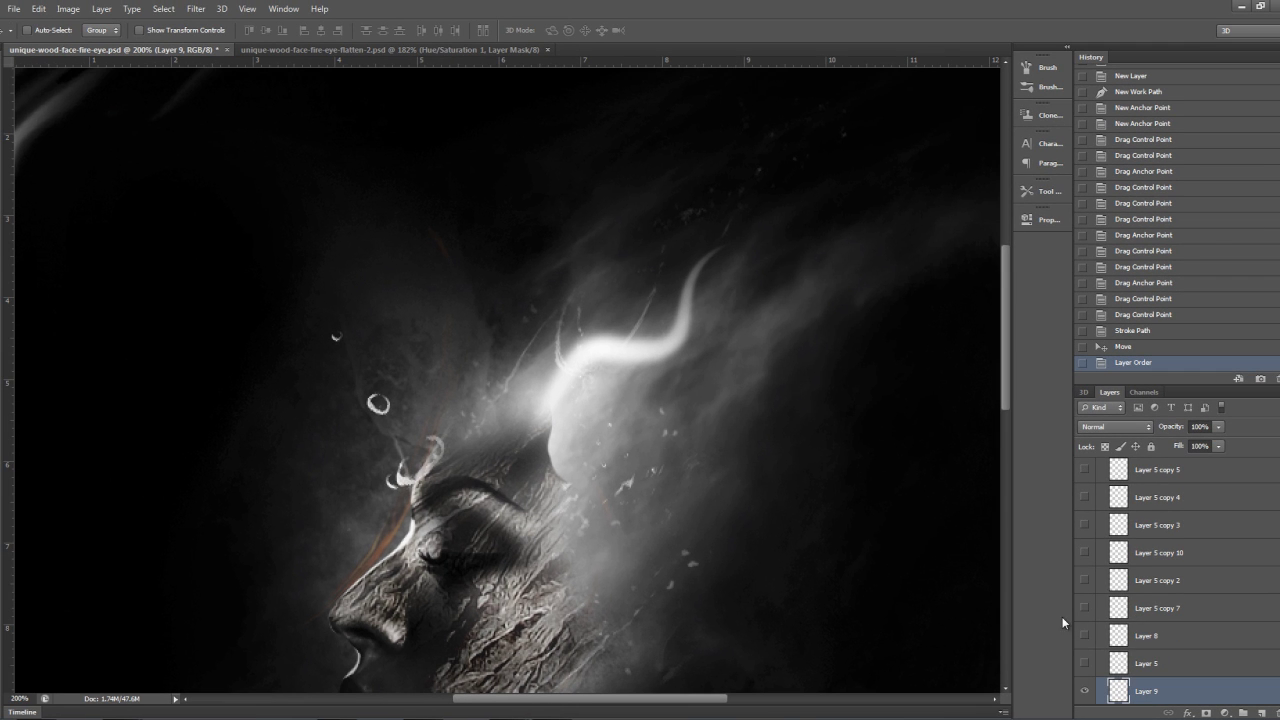
pyautogui.click(1085, 665)
pyautogui.click(1085, 609)
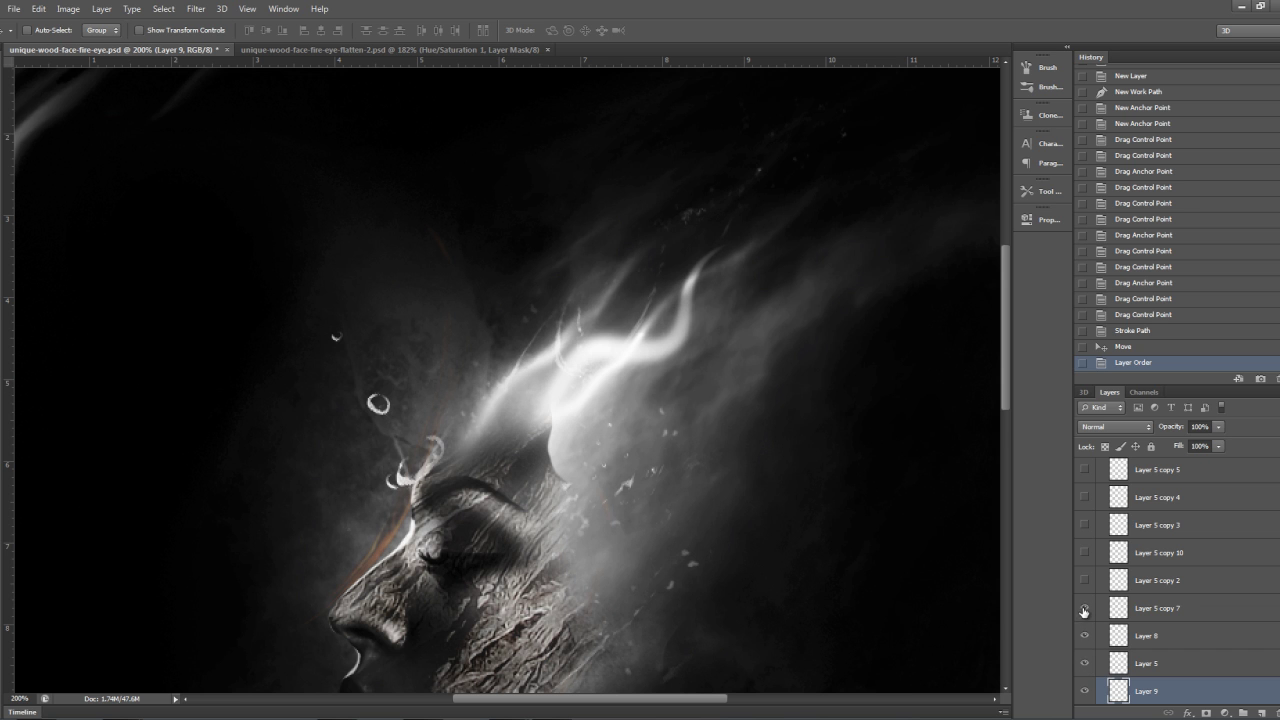
pyautogui.click(1085, 580)
pyautogui.click(1084, 554)
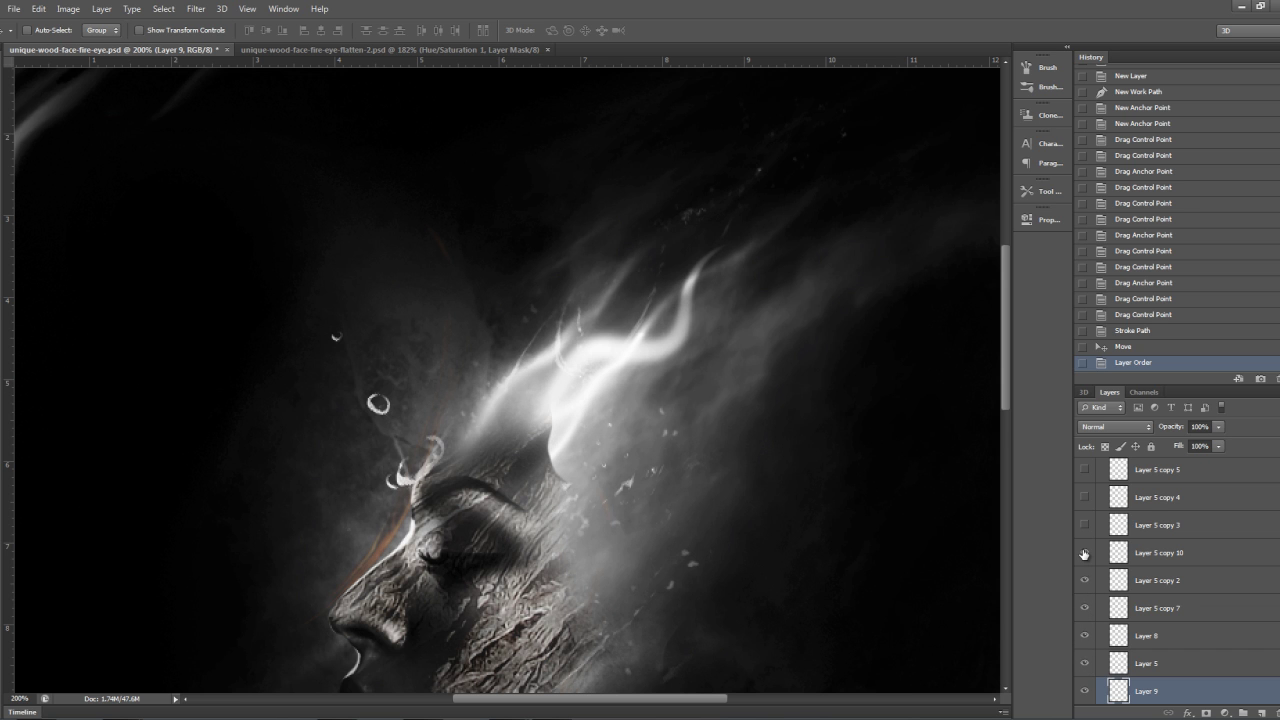
pyautogui.click(1086, 526)
pyautogui.hscroll(2, 624, 405)
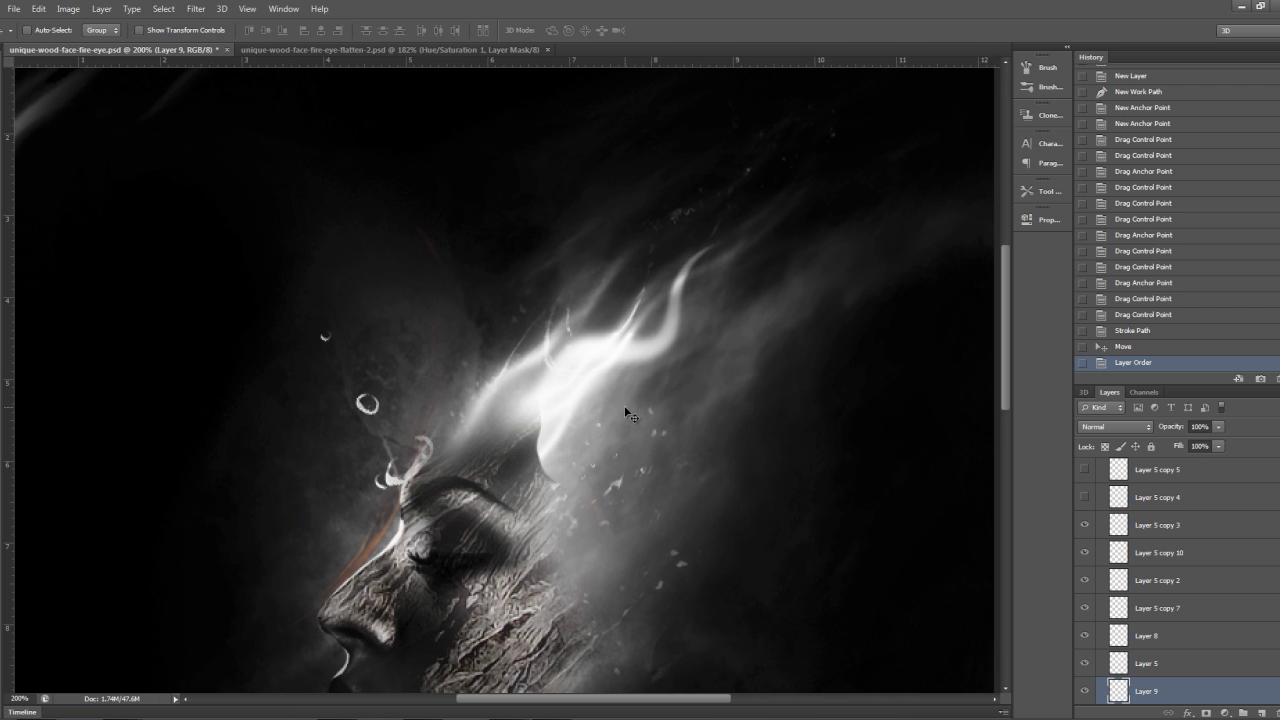
# Show the remaining hair streak layers: Layer 5 copy 4, copy 5, copy 6, copy 8, copy 9 and Layer 5 copy
pyautogui.scroll(-3, 622, 406)
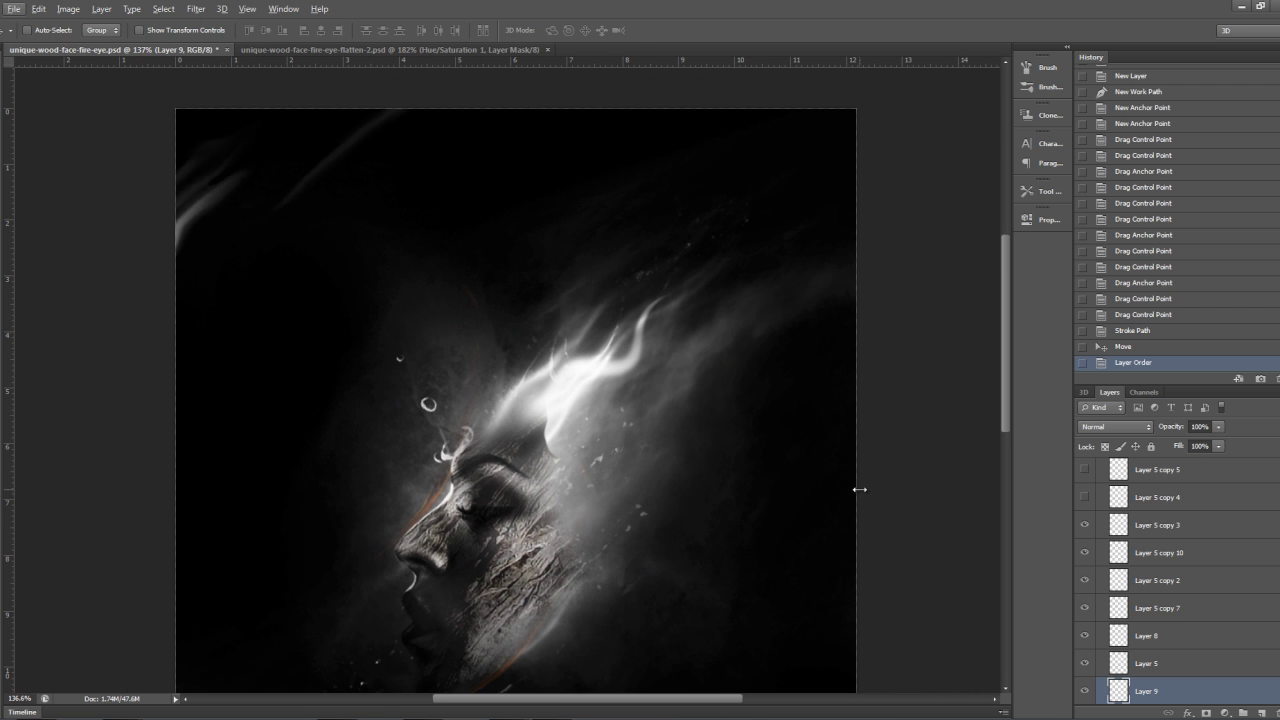
pyautogui.scroll(1, 1153, 576)
pyautogui.scroll(1, 1153, 577)
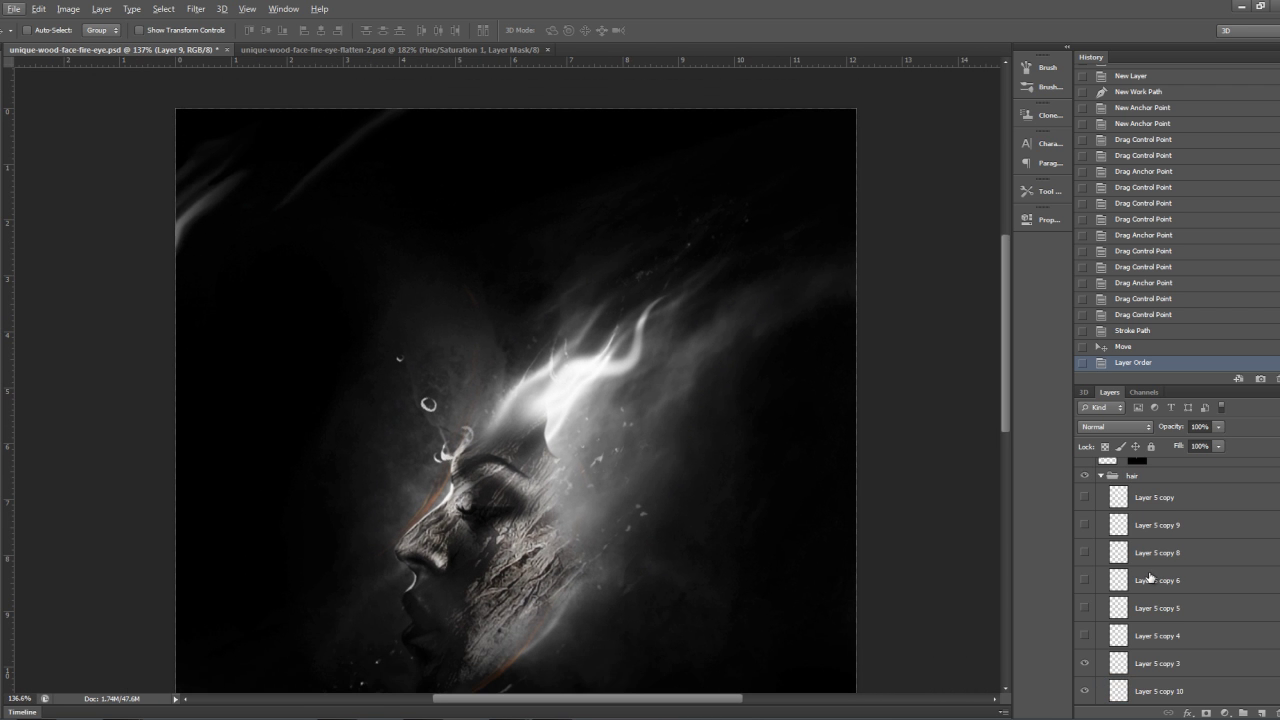
pyautogui.click(1085, 608)
pyautogui.click(1085, 580)
pyautogui.click(1084, 552)
pyautogui.click(1084, 524)
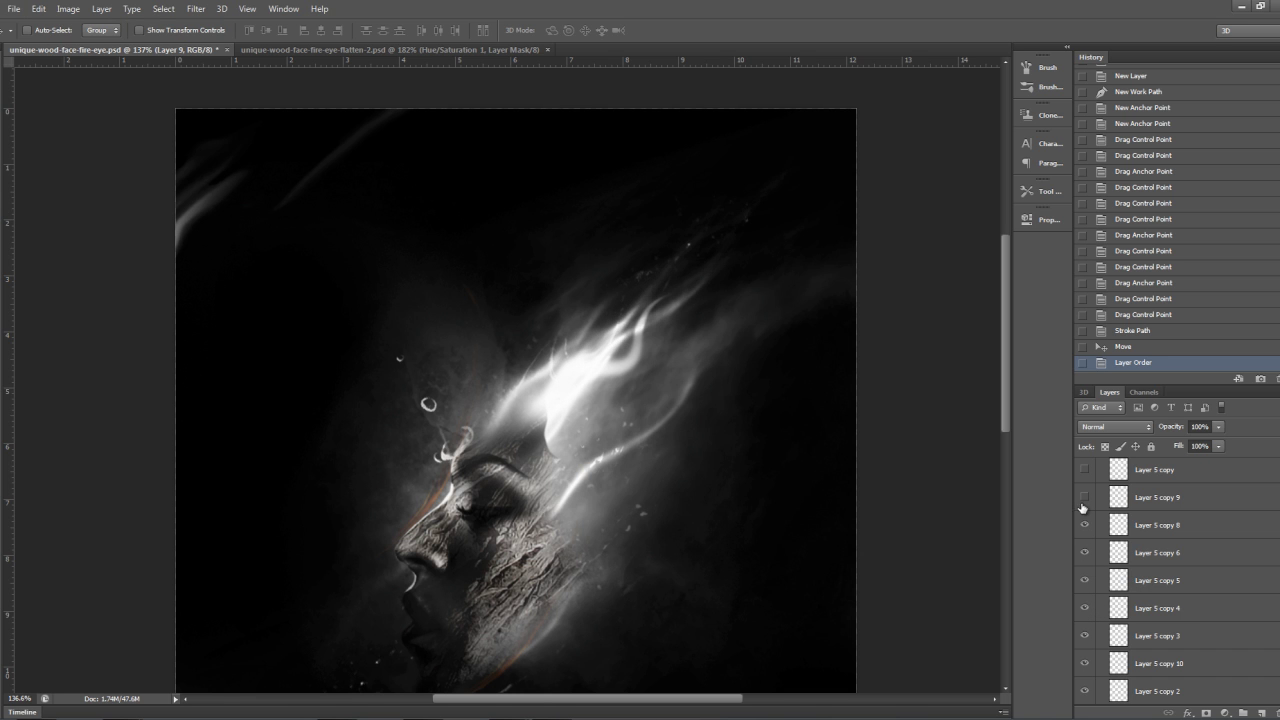
pyautogui.click(1084, 497)
pyautogui.click(1084, 469)
# Review the combined hair streaks against the whole face and collapse the hair layer group
pyautogui.scroll(-2, 488, 388)
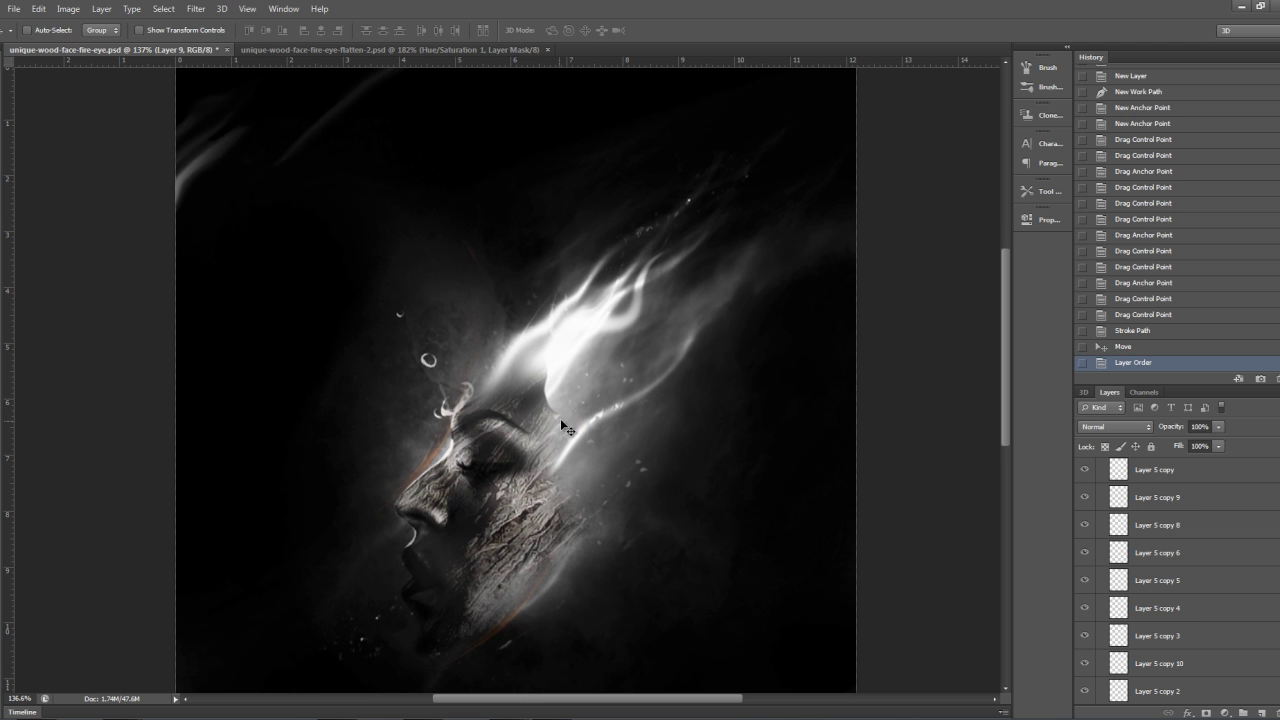
pyautogui.scroll(-1, 562, 424)
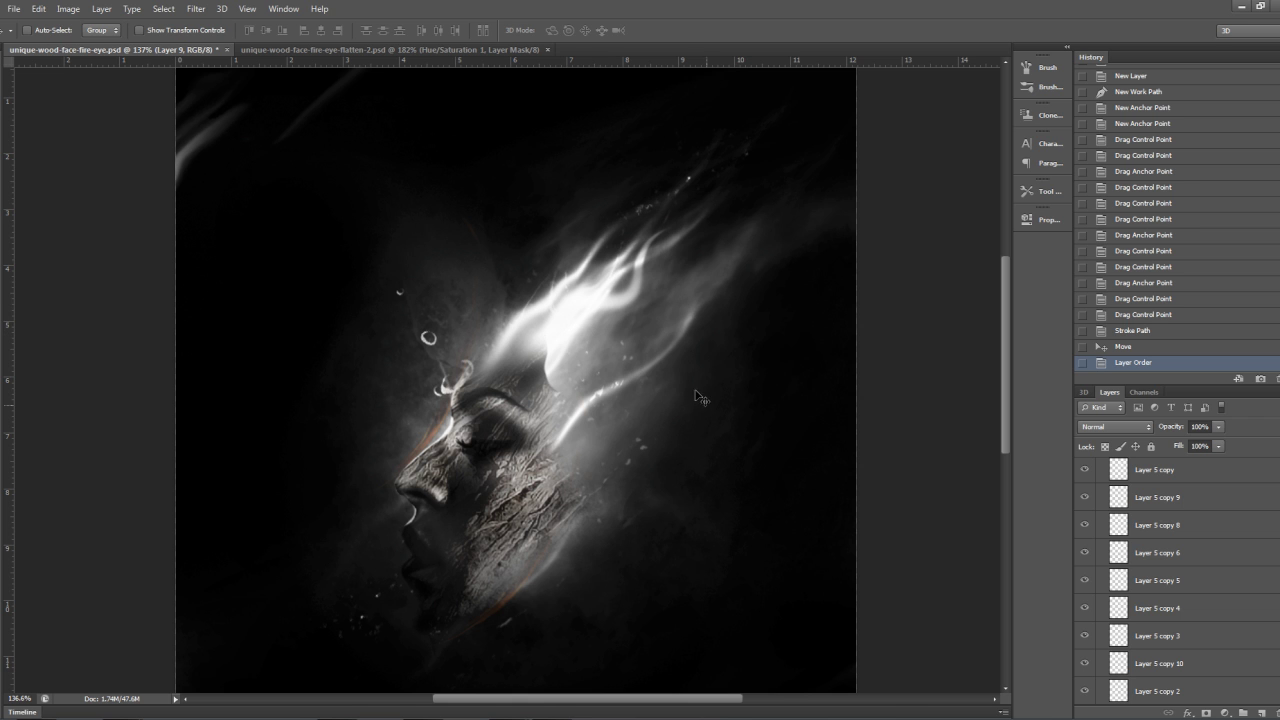
pyautogui.scroll(3, 1090, 555)
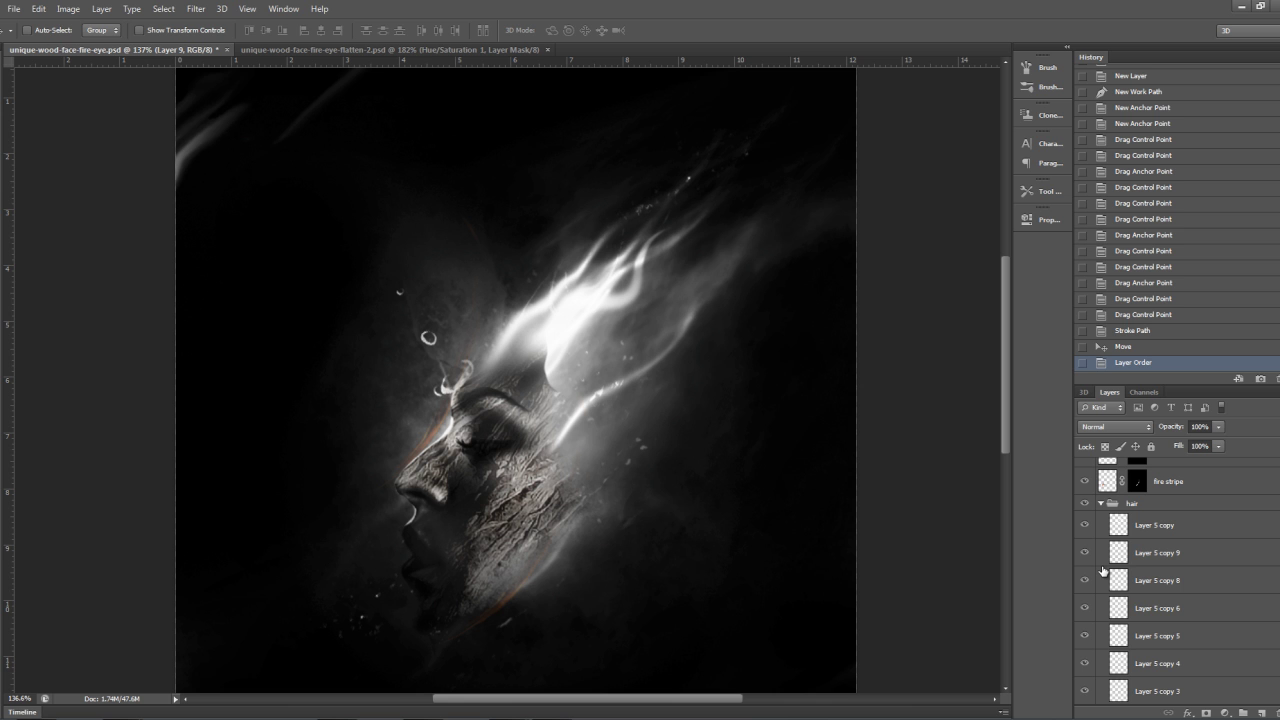
pyautogui.scroll(-5, 600, 380)
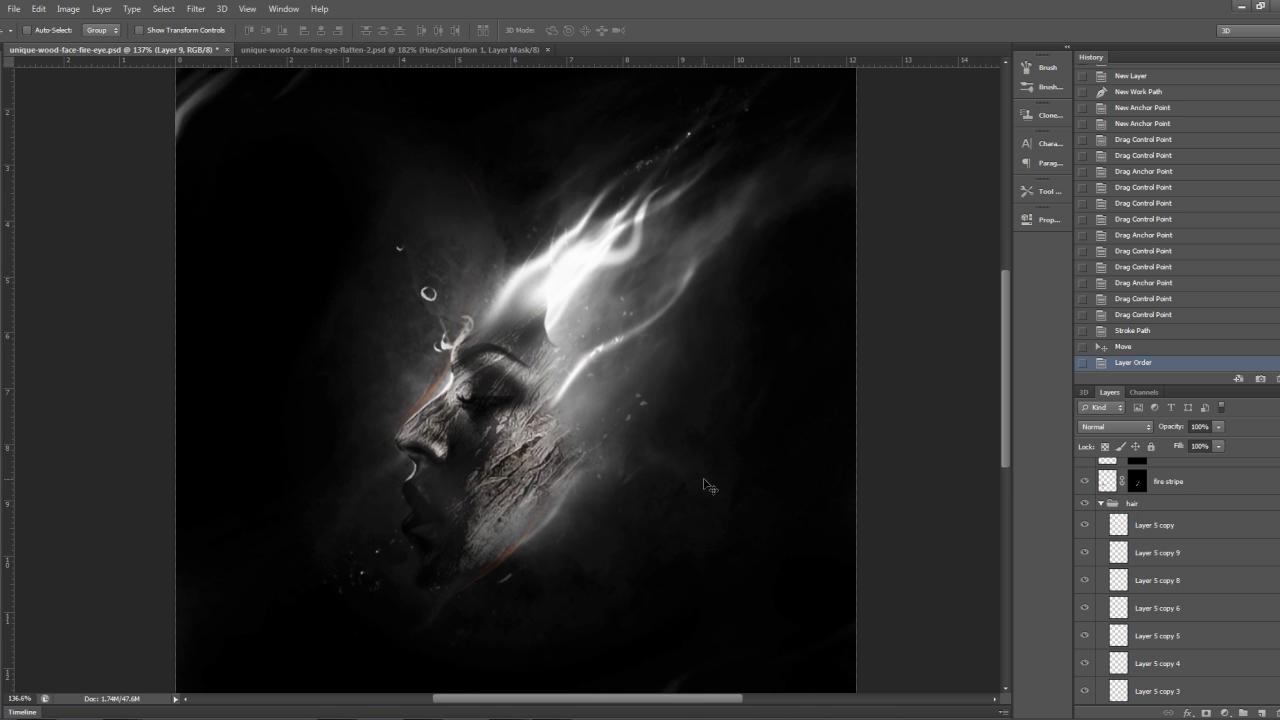
pyautogui.scroll(-5, 1135, 545)
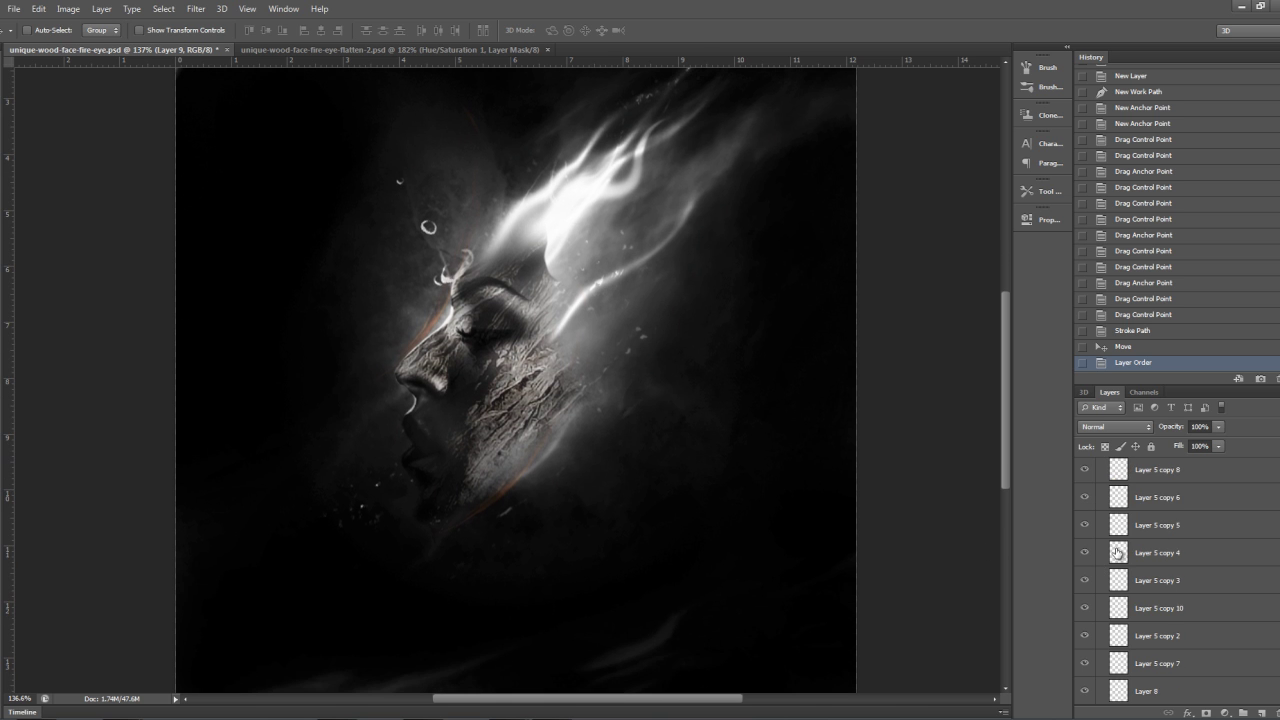
pyautogui.scroll(5, 1117, 552)
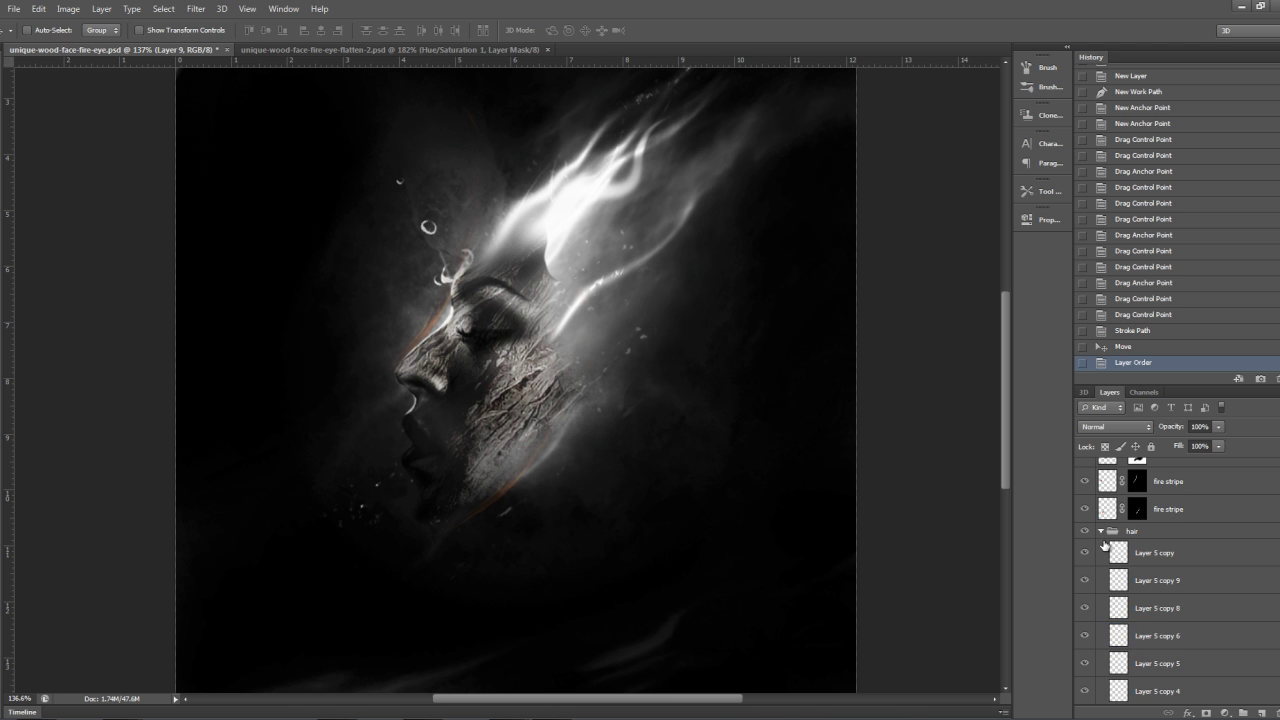
pyautogui.click(1101, 536)
# Show the fire-eye layers: eye, Layer 7 and Layer 7 copy
pyautogui.scroll(5, 1125, 570)
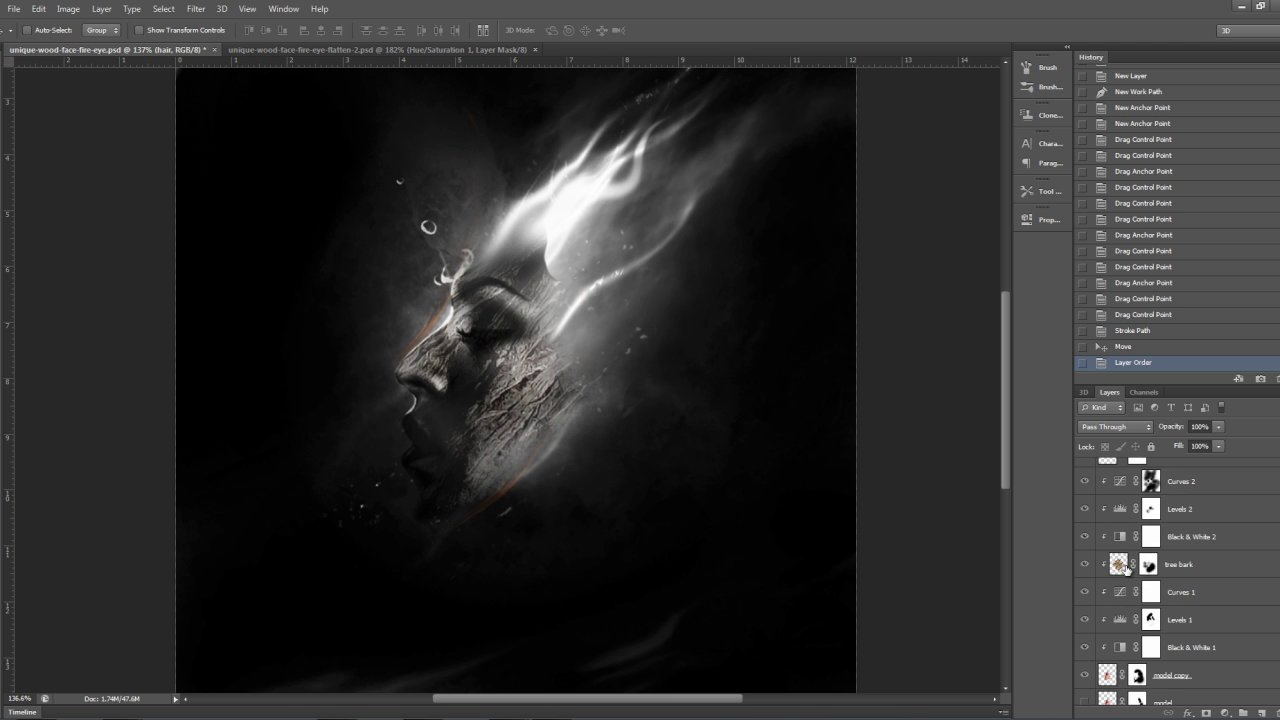
pyautogui.scroll(1, 1125, 572)
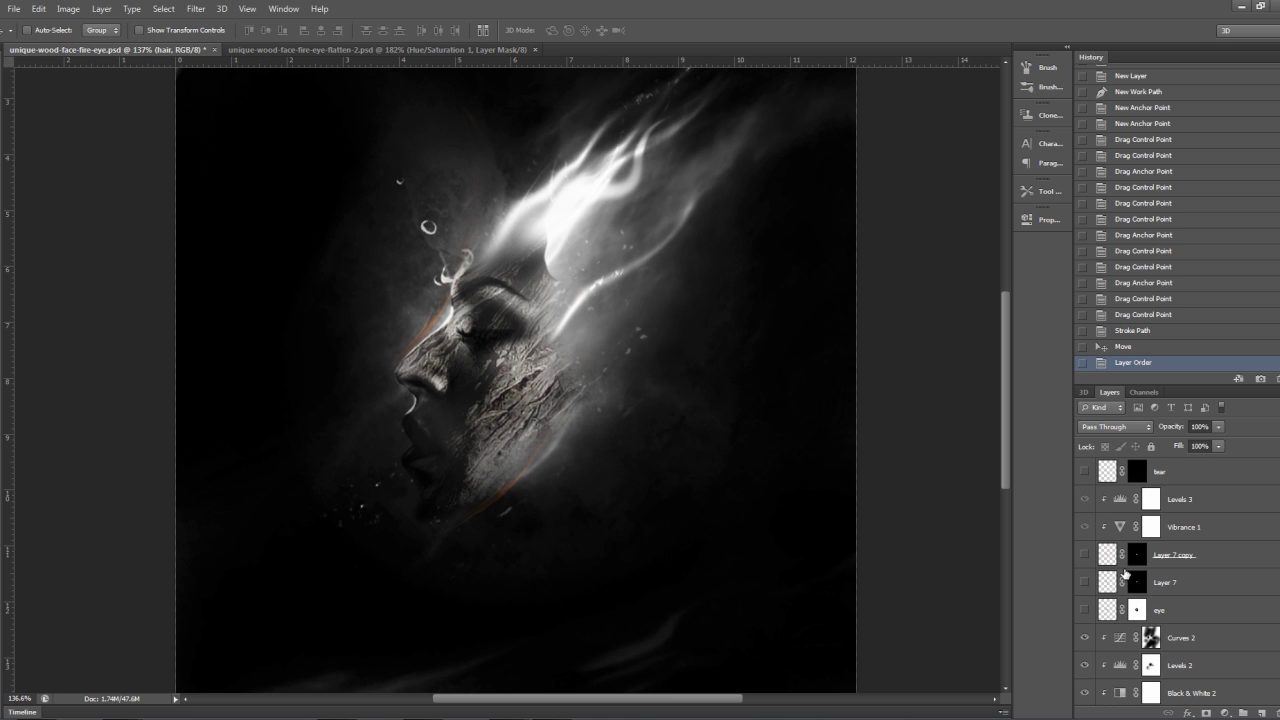
pyautogui.click(1085, 610)
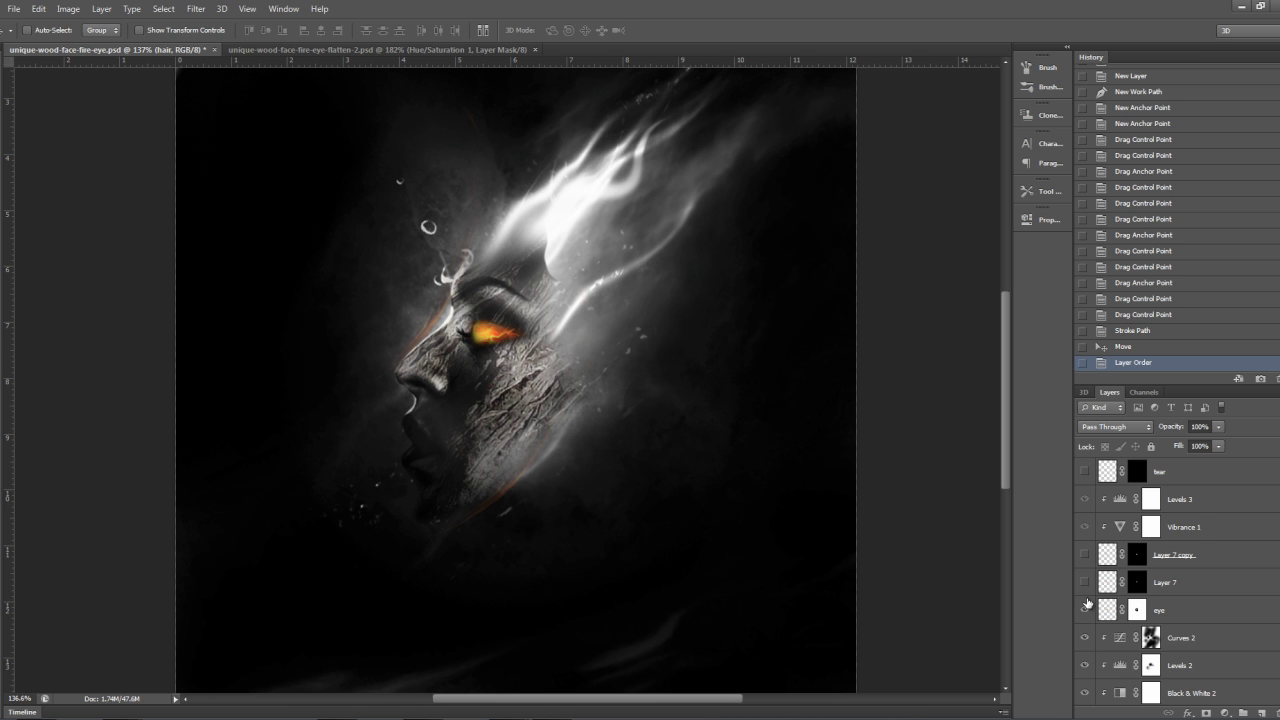
pyautogui.click(1085, 582)
pyautogui.click(1085, 554)
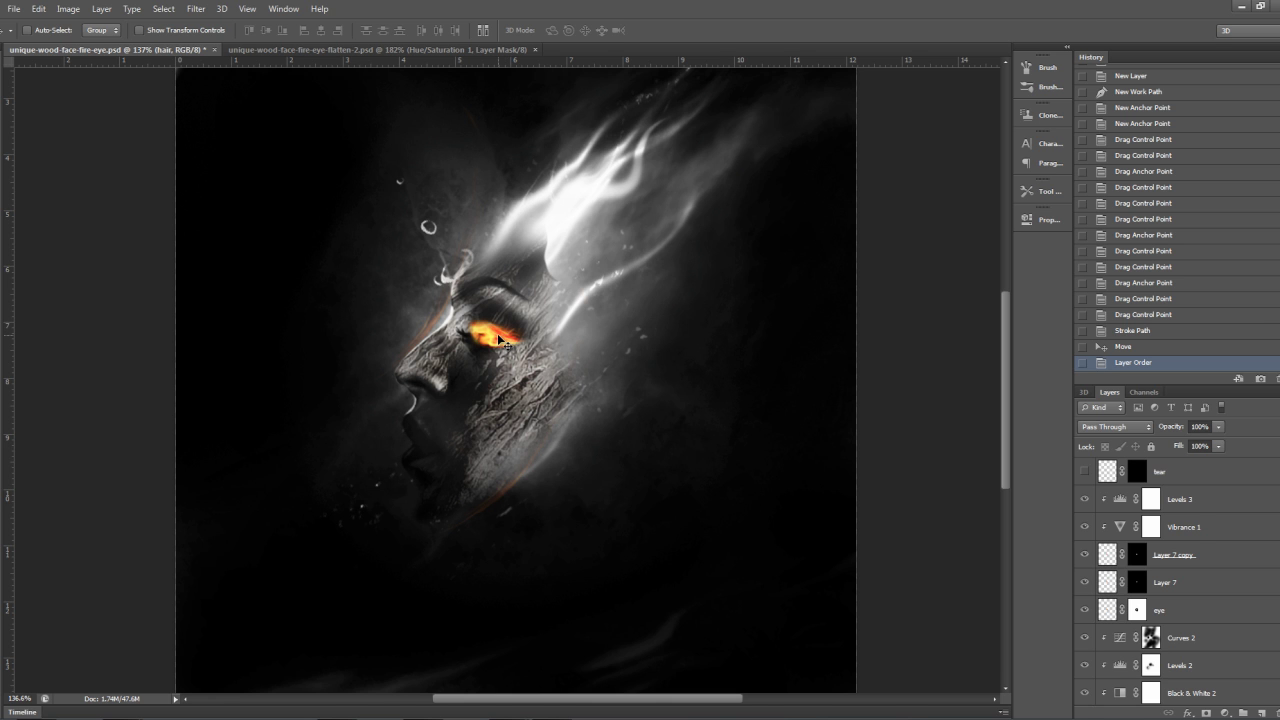
# Switch to unique-wood-face-fire-eye-flatten-2.psd and examine the fiery eye, the tear and the color grading of the finished image
pyautogui.click(293, 49)
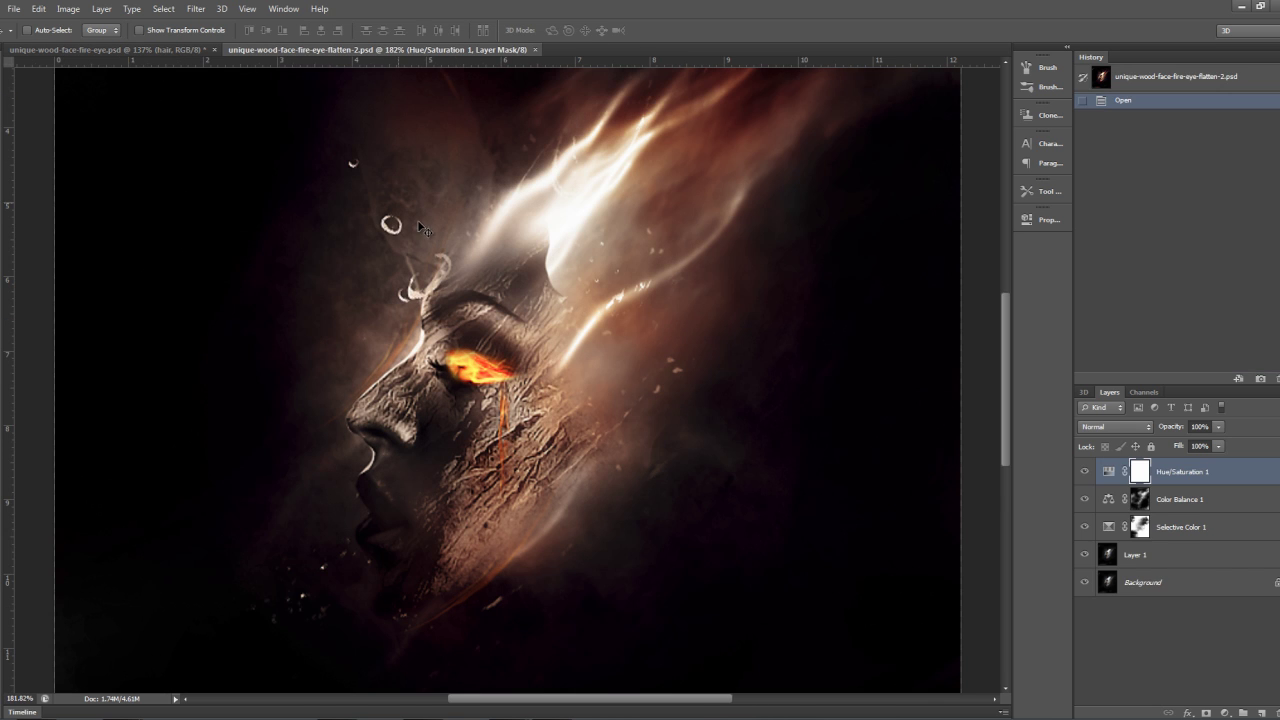
pyautogui.scroll(-3, 424, 229)
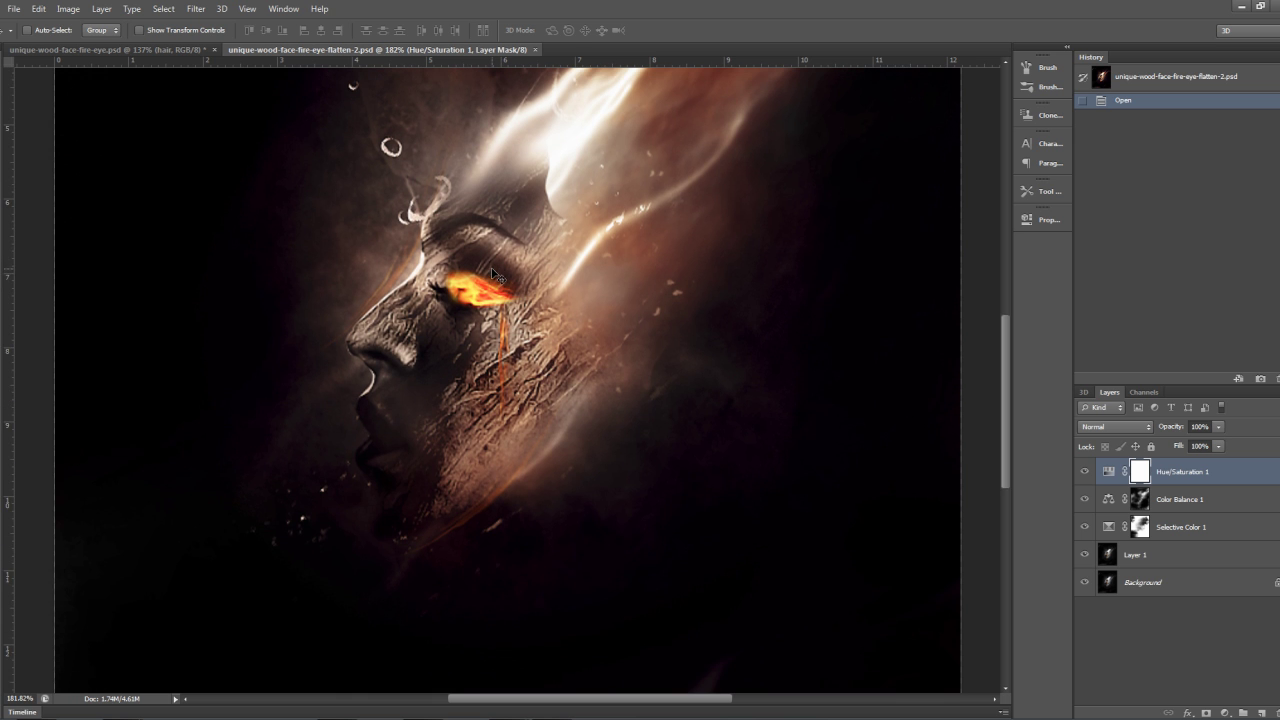
pyautogui.scroll(2, 492, 272)
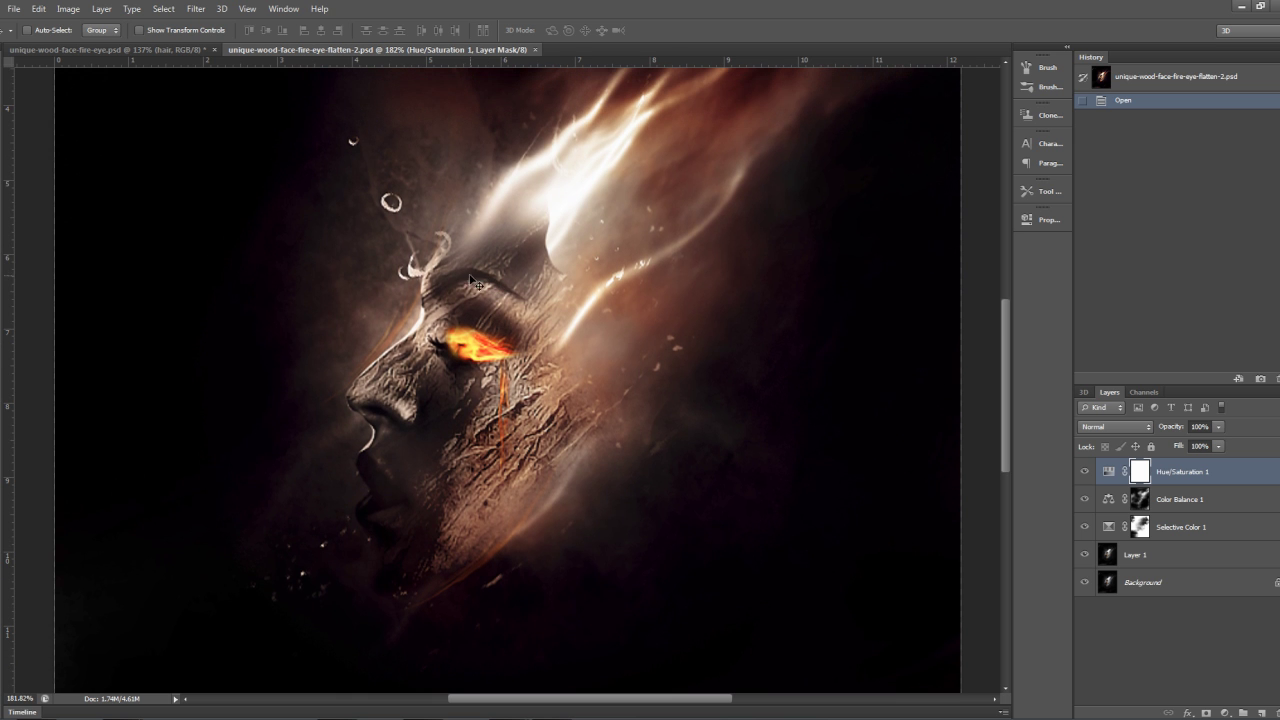
pyautogui.scroll(-1, 531, 267)
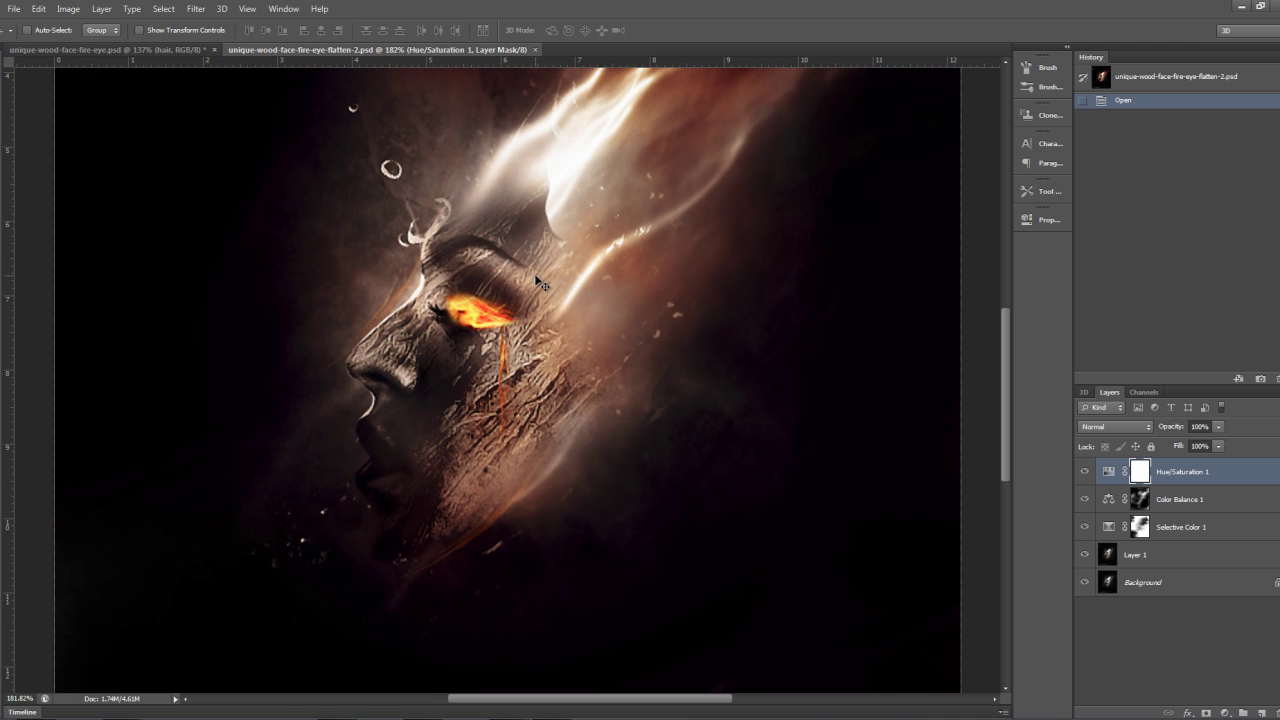
pyautogui.scroll(-2, 520, 290)
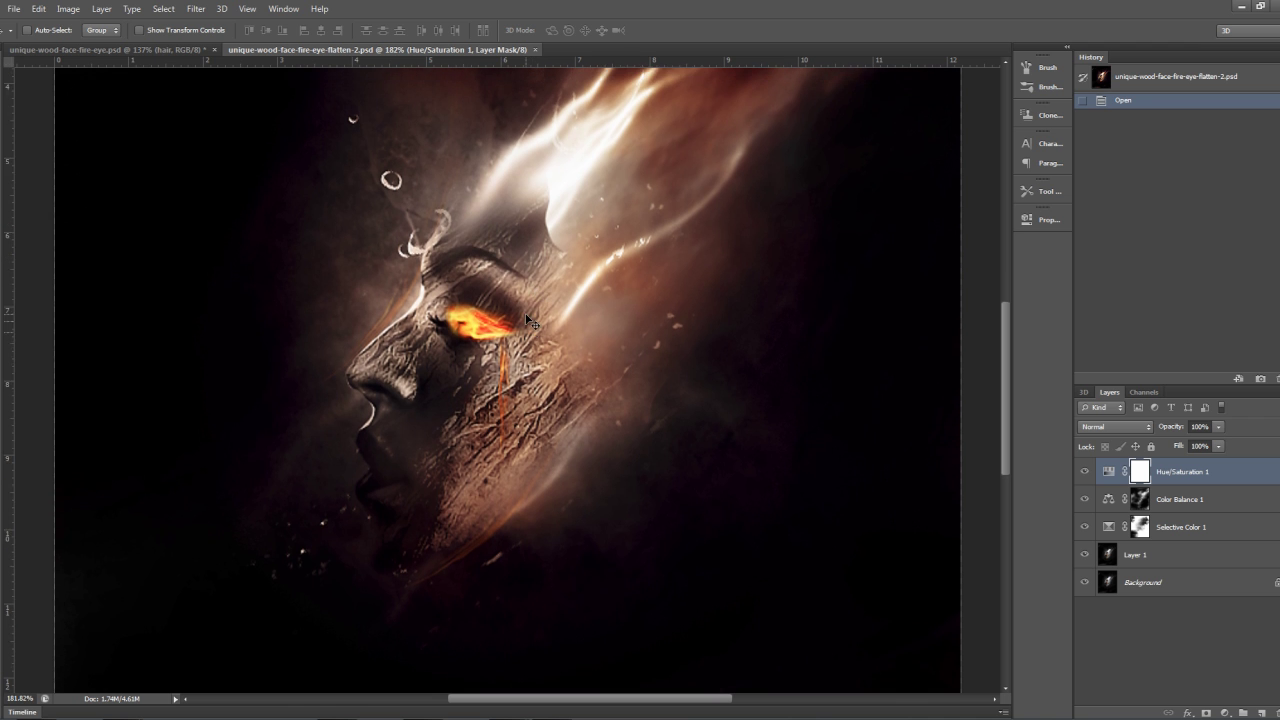
pyautogui.scroll(3, 480, 295)
pyautogui.scroll(-1, 436, 302)
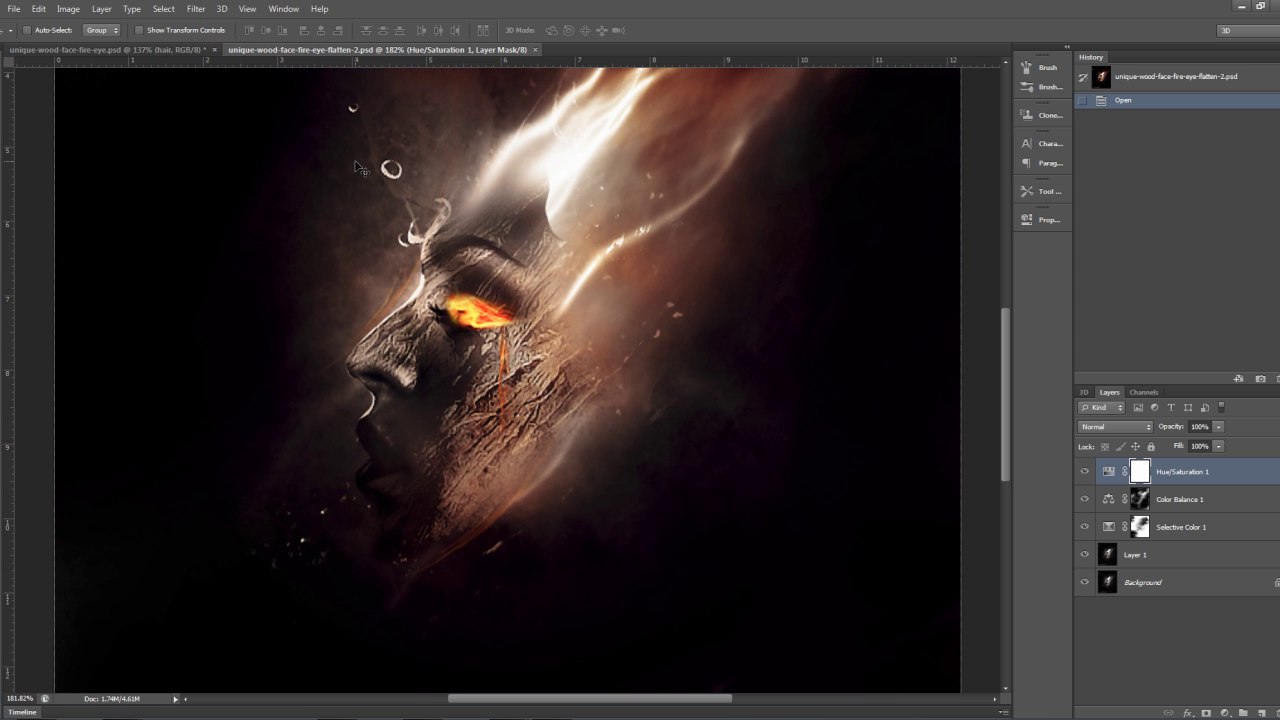
# Return to unique-wood-face-fire-eye.psd and look through its layer stack from the smoke layers up to the eye layers
pyautogui.click(114, 48)
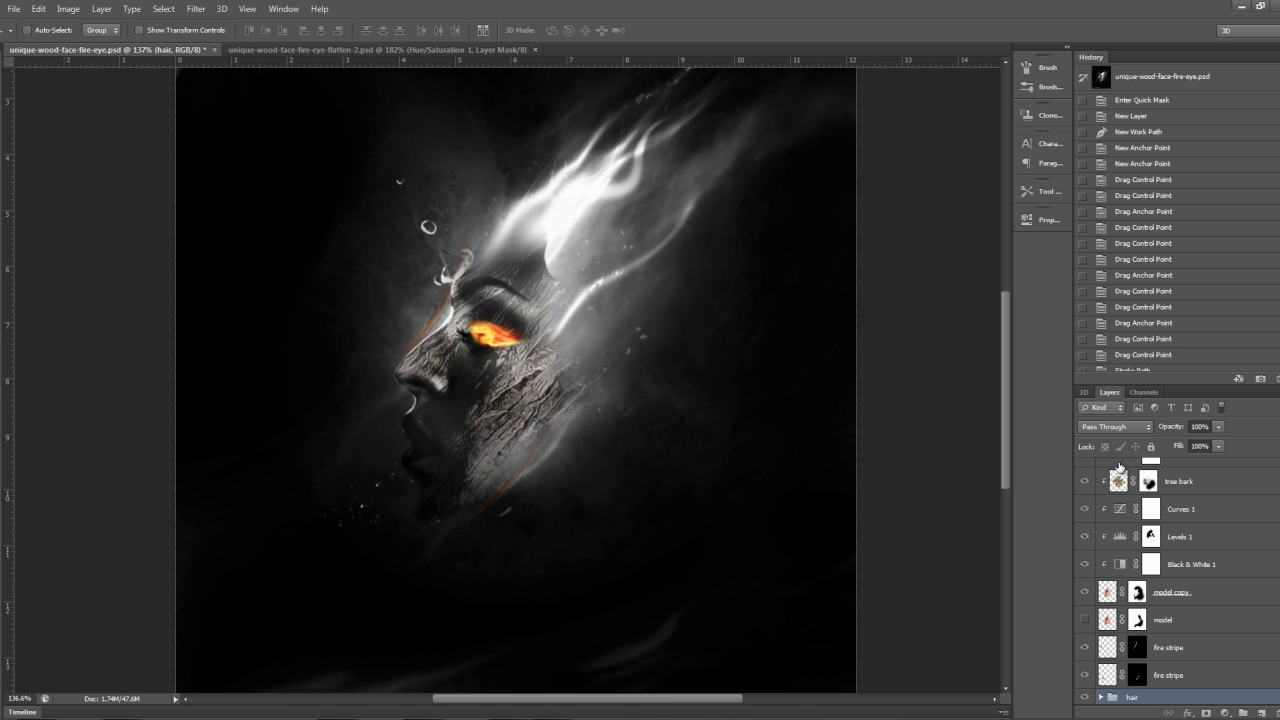
pyautogui.scroll(4, 1177, 580)
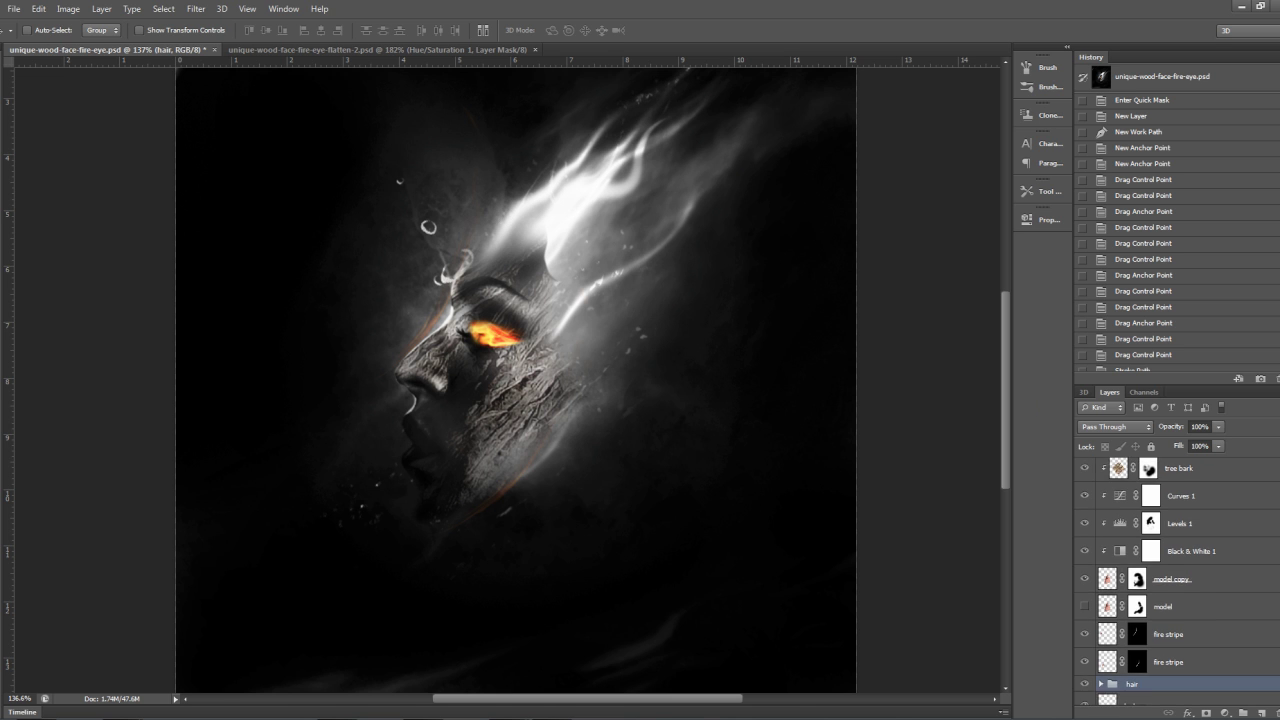
pyautogui.scroll(-4, 1177, 580)
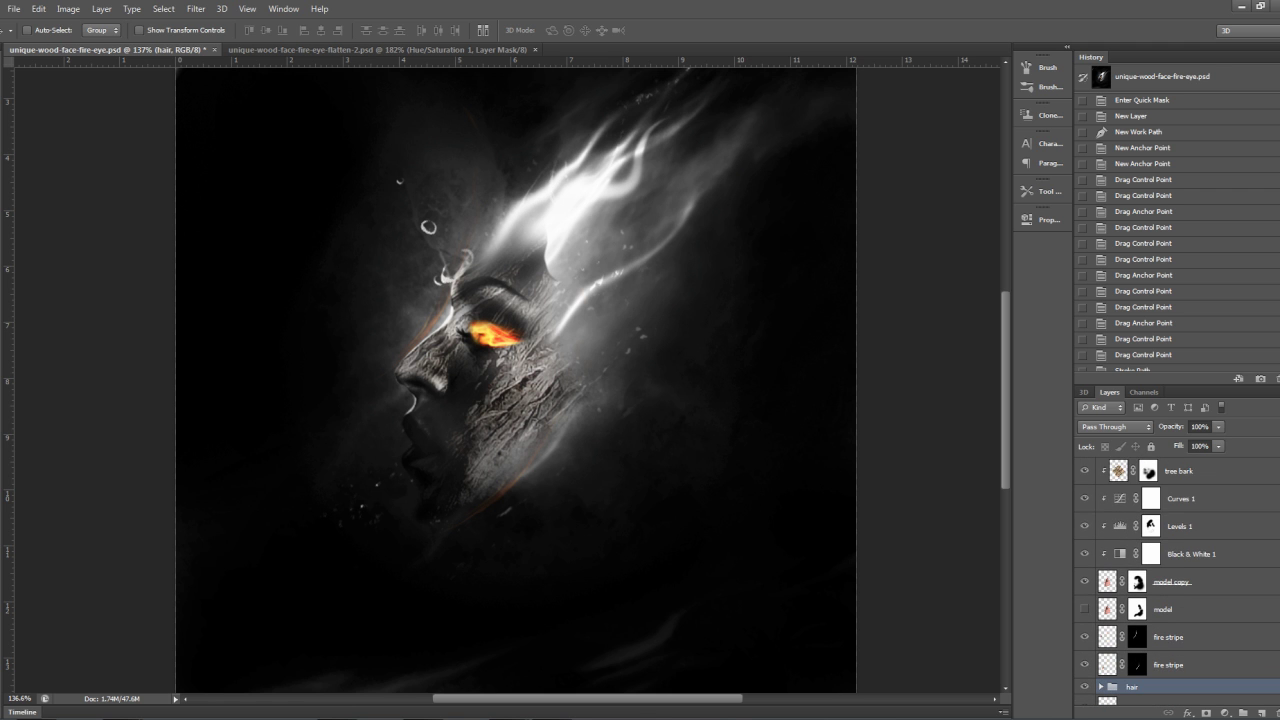
pyautogui.scroll(-2, 1177, 580)
pyautogui.scroll(-1, 1177, 580)
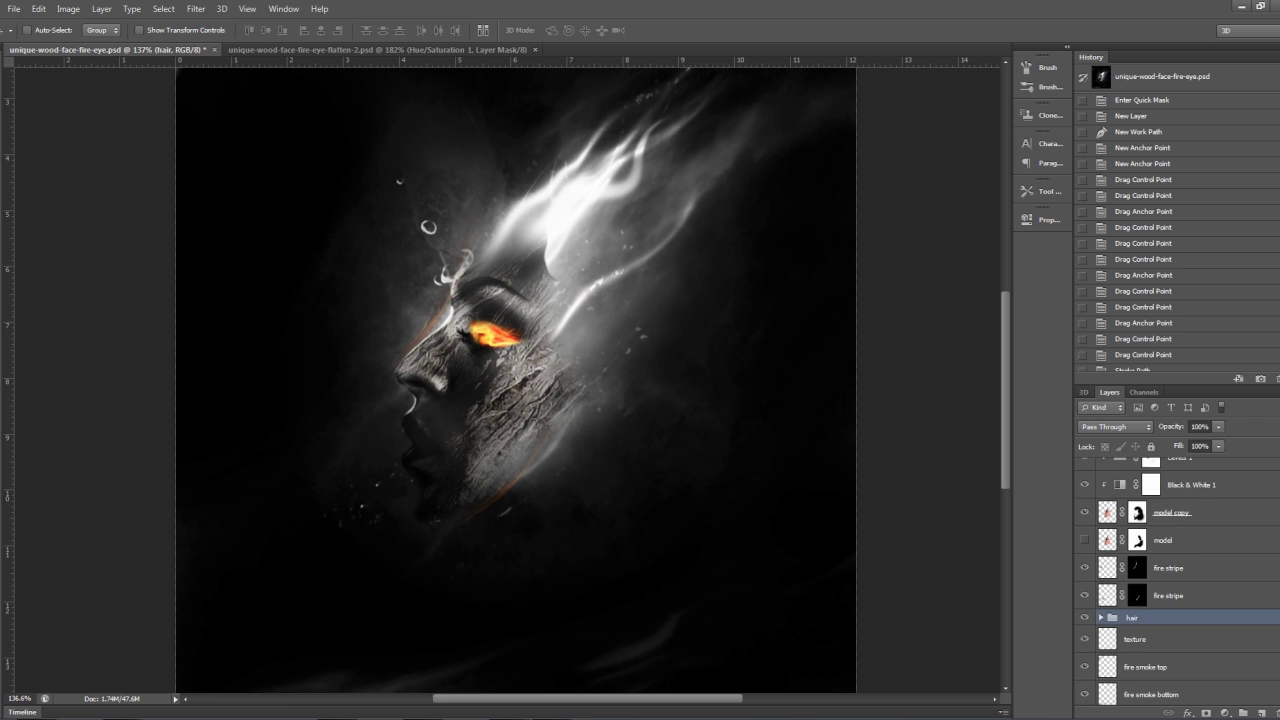
pyautogui.scroll(4, 1177, 580)
pyautogui.scroll(1, 1177, 580)
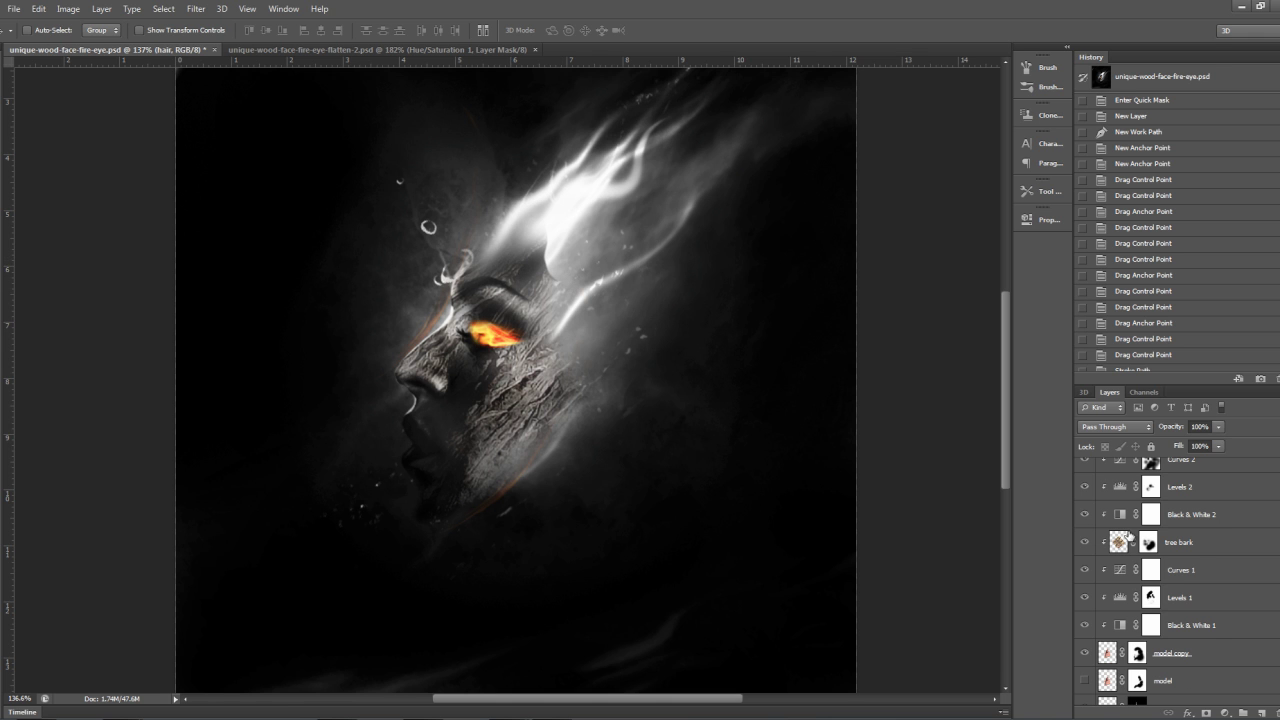
pyautogui.scroll(3, 1130, 536)
pyautogui.scroll(2, 574, 350)
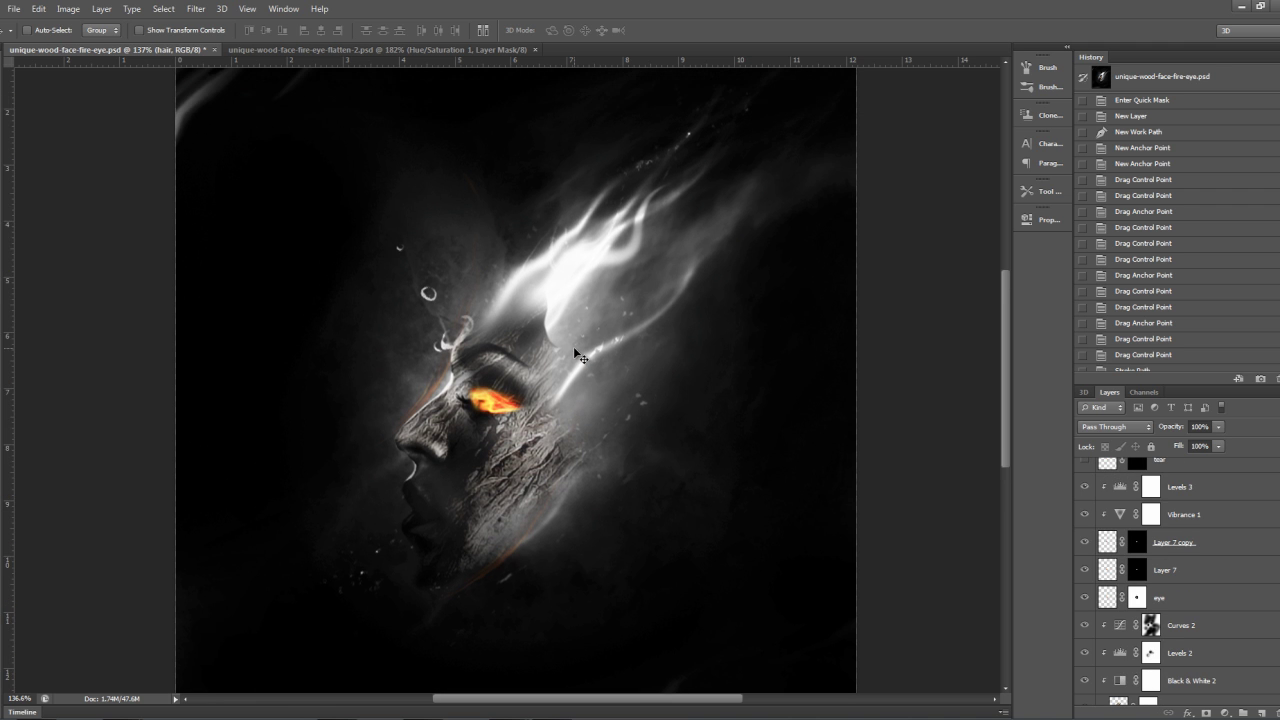
# Draw an open S-shaped curve with the Pen tool from above the forehead into the bright hair streaks
pyautogui.scroll(1, 573, 346)
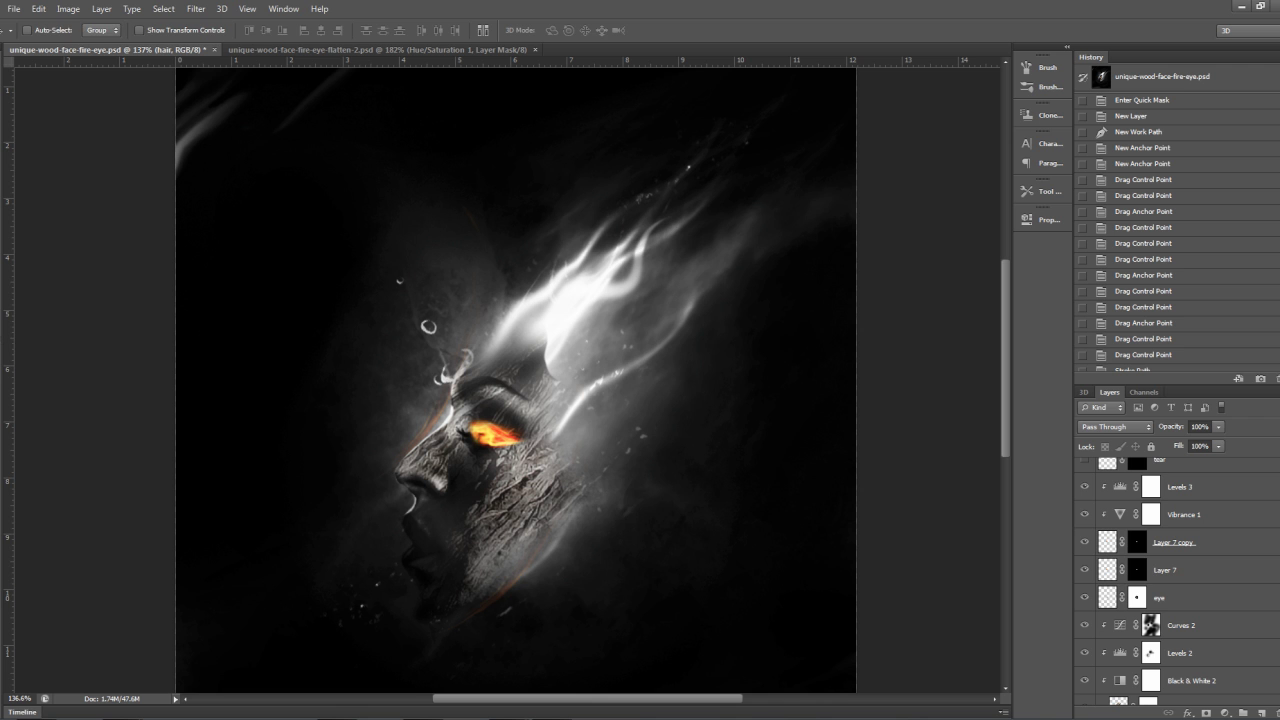
pyautogui.press('p')
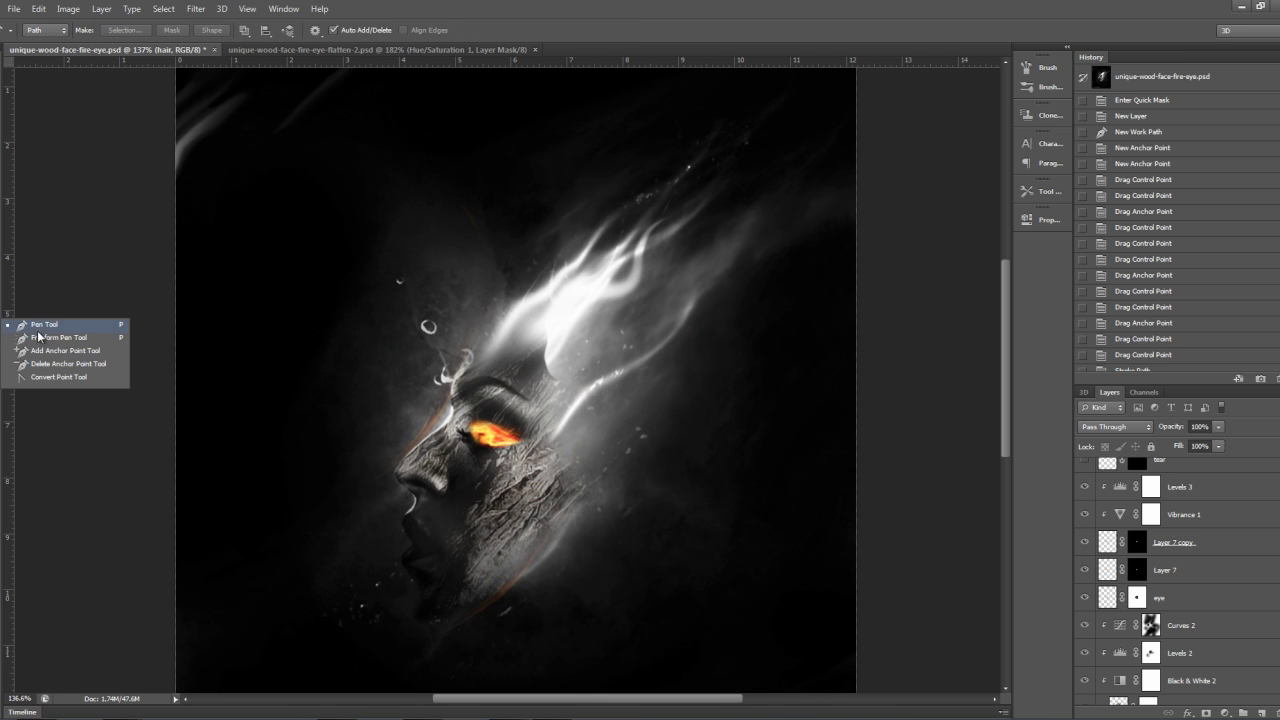
pyautogui.click(38, 326)
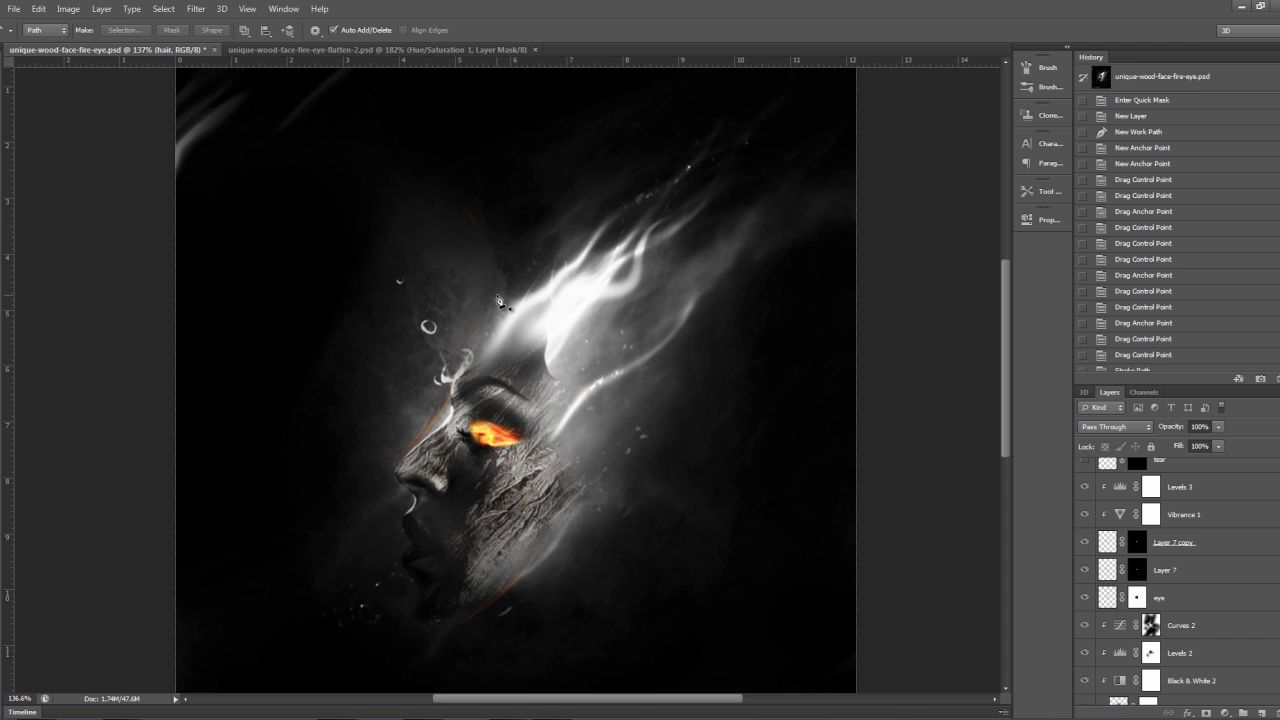
pyautogui.moveTo(480, 283); pyautogui.dragTo(527, 329)
pyautogui.moveTo(590, 283); pyautogui.dragTo(628, 298)
pyautogui.click(628, 298)
pyautogui.rightClick(543, 277)
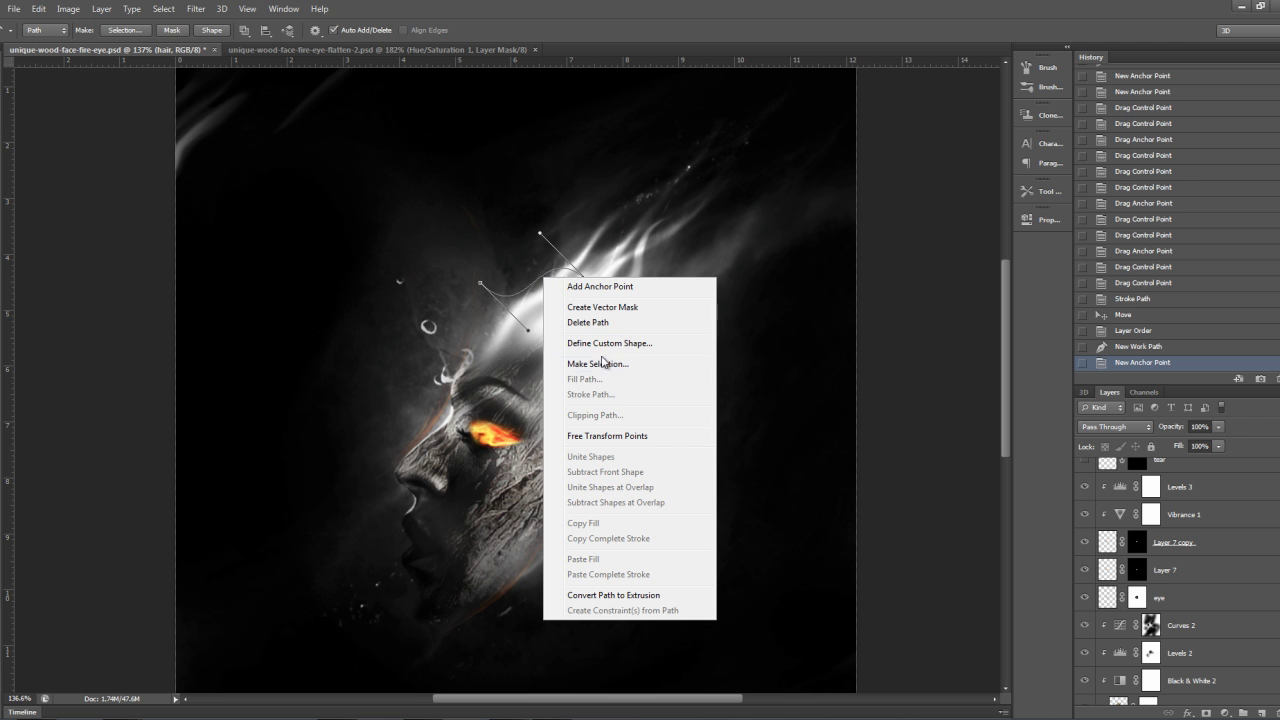
# Add a new blank layer directly above the tear layer, keeping the default layer settings
pyautogui.click(1157, 478)
pyautogui.scroll(1, 1163, 484)
pyautogui.click(1106, 475)
pyautogui.hotkey('ctrl', 'shift', 'n')
pyautogui.press('Return')
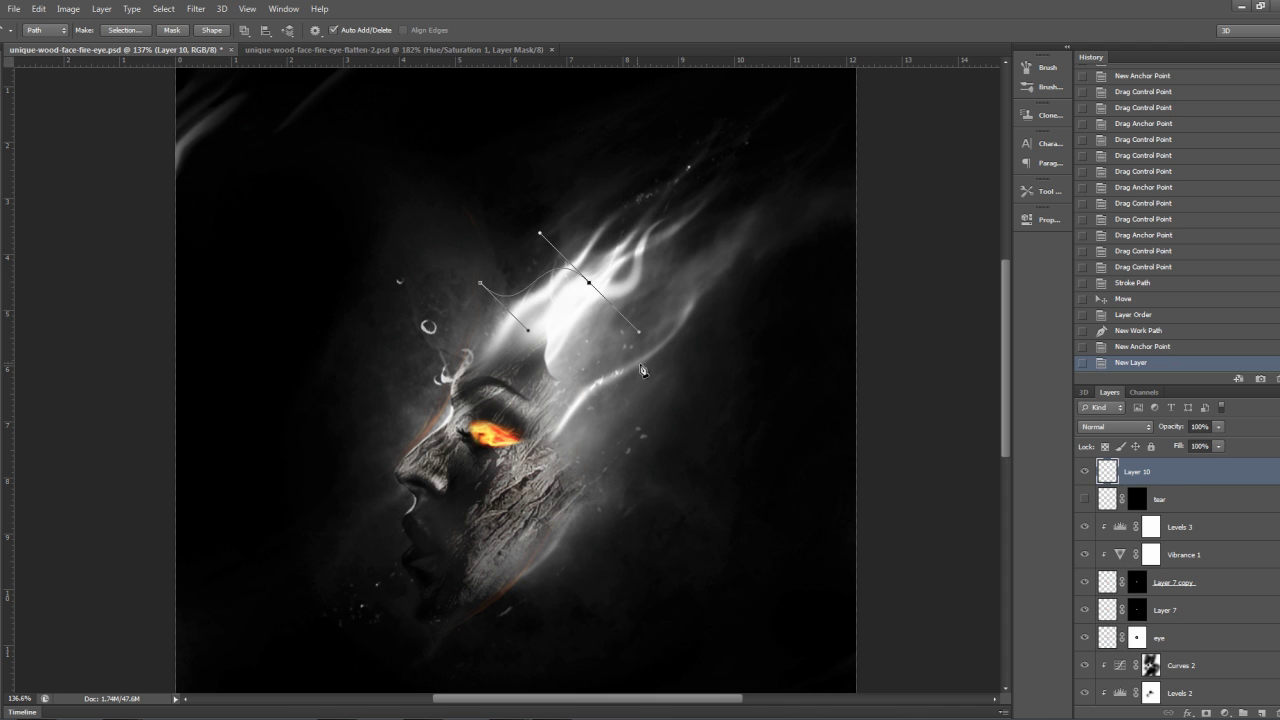
# Review the Stroke Path tool and Simulate Pressure options for the drawn curve and close them without applying a stroke
pyautogui.rightClick(538, 290)
pyautogui.click(582, 383)
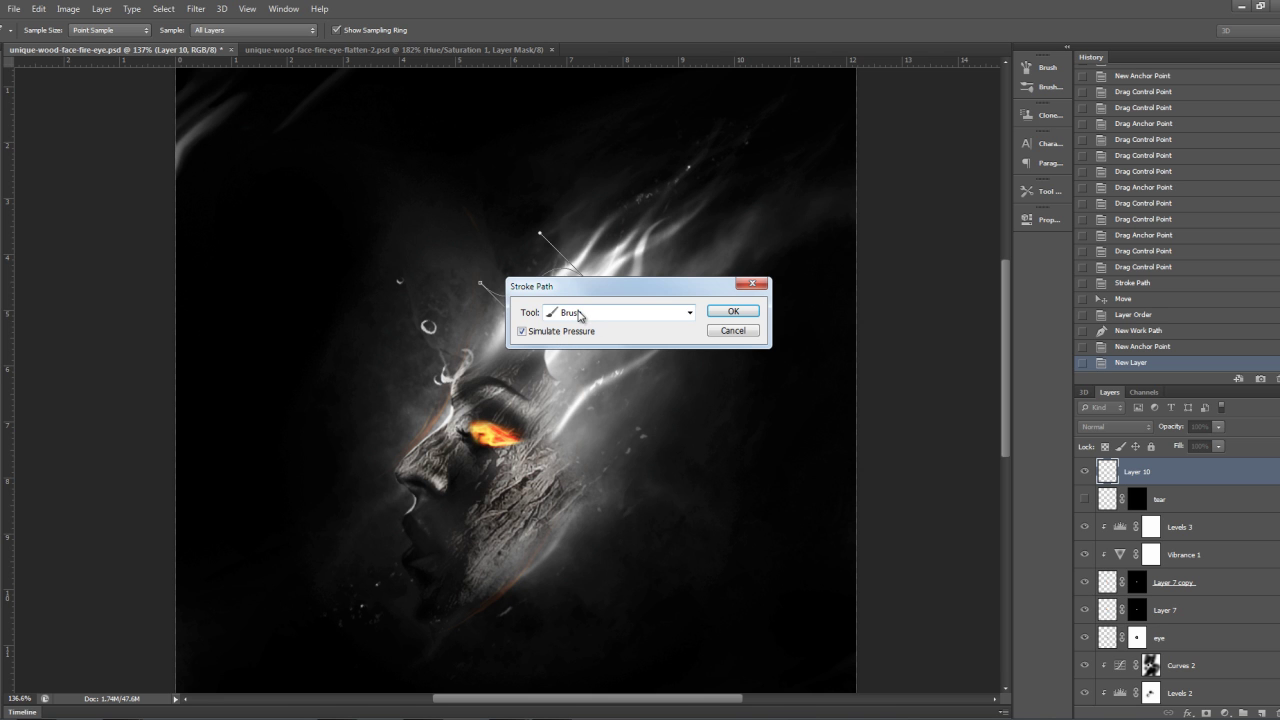
pyautogui.click(732, 331)
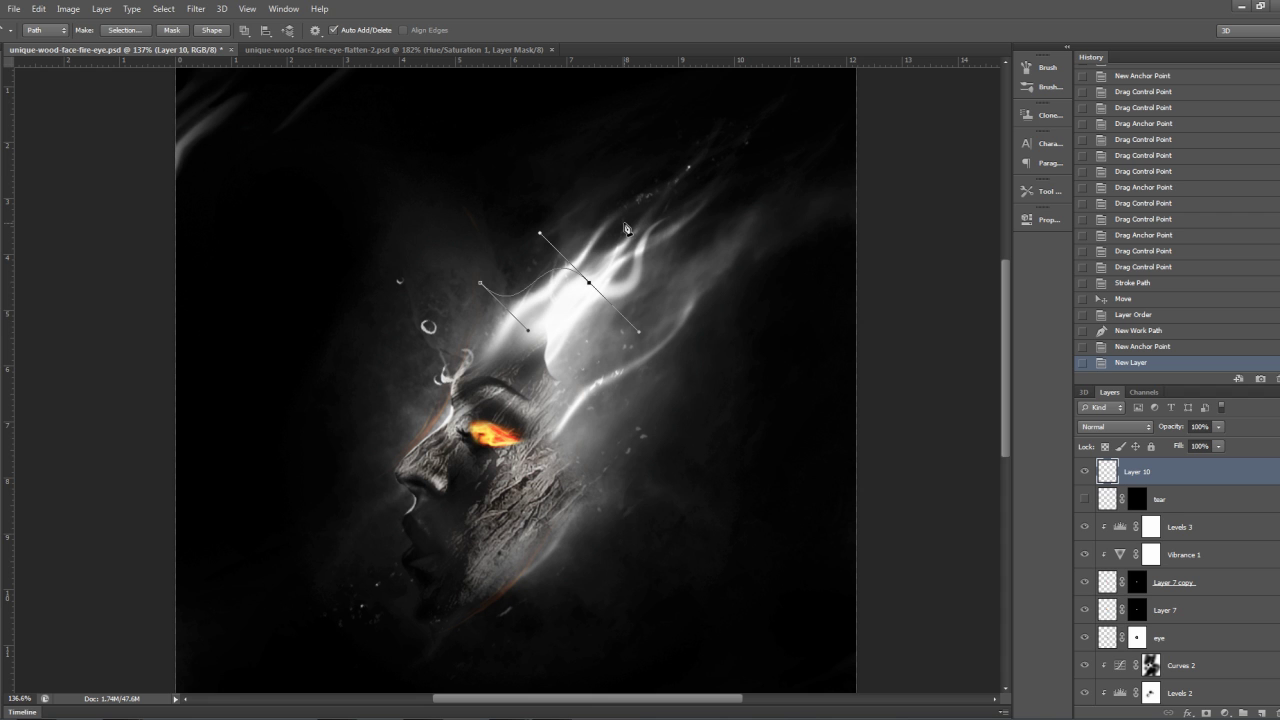